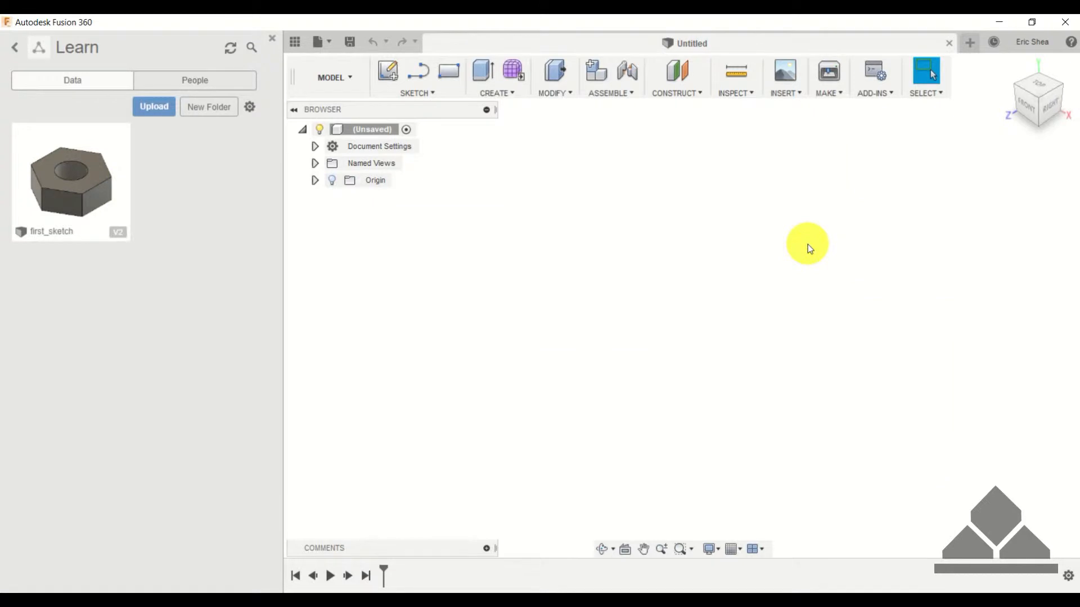
- Start a sketch on the horizontal origin plane and draw a center rectangle centred on the origin
click(389, 70)
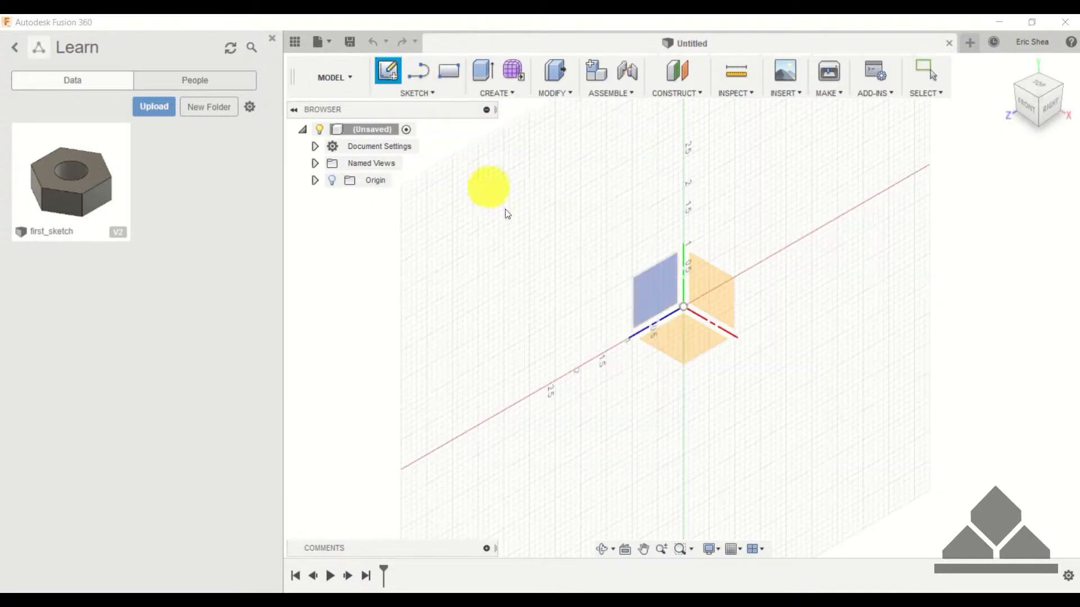
click(684, 339)
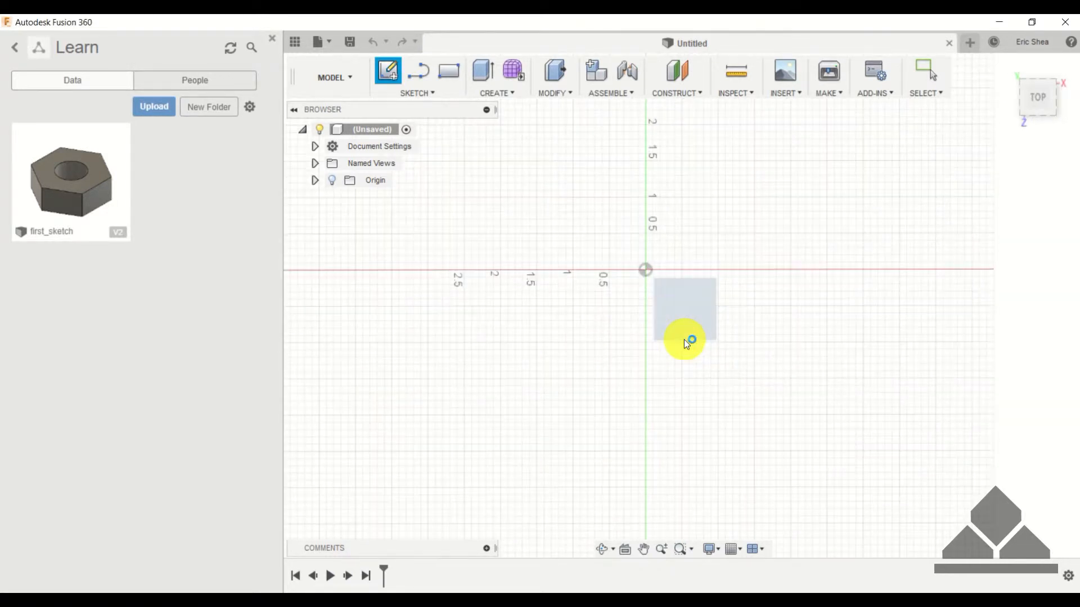
click(432, 93)
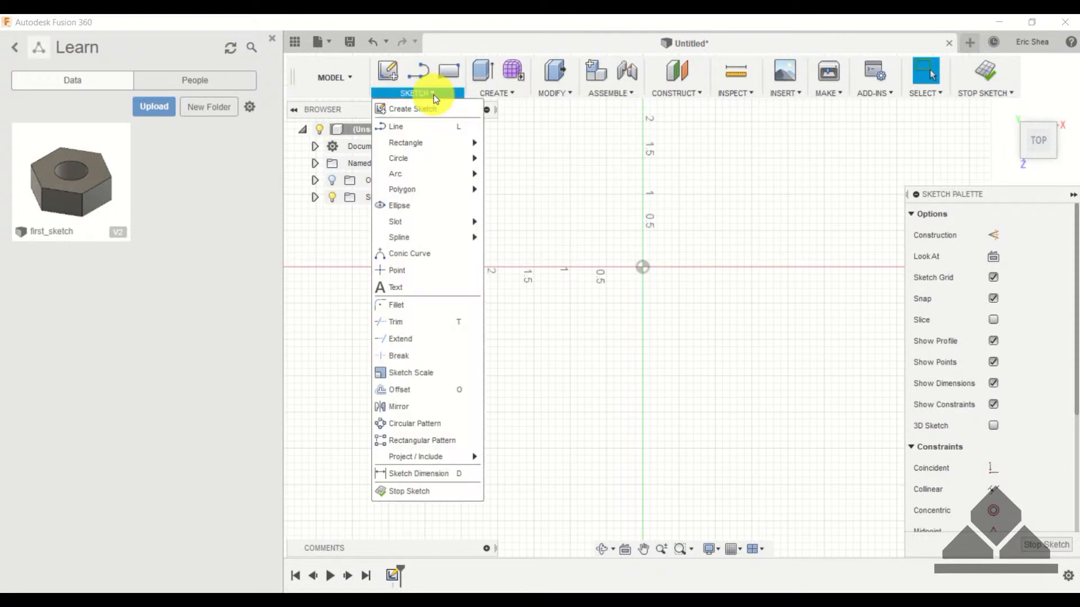
mouse_move(426, 151)
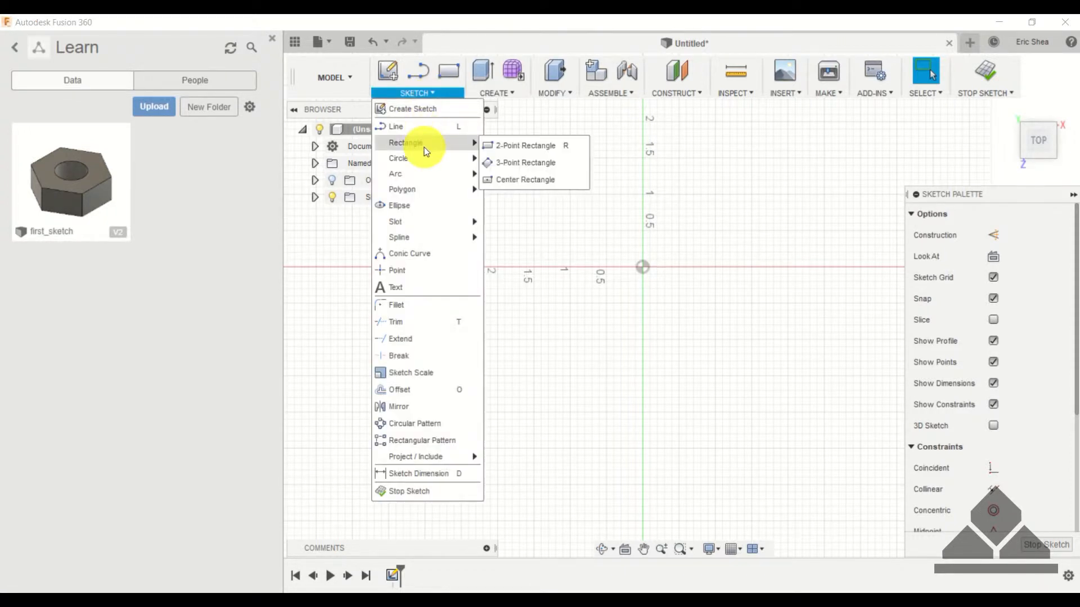
click(527, 178)
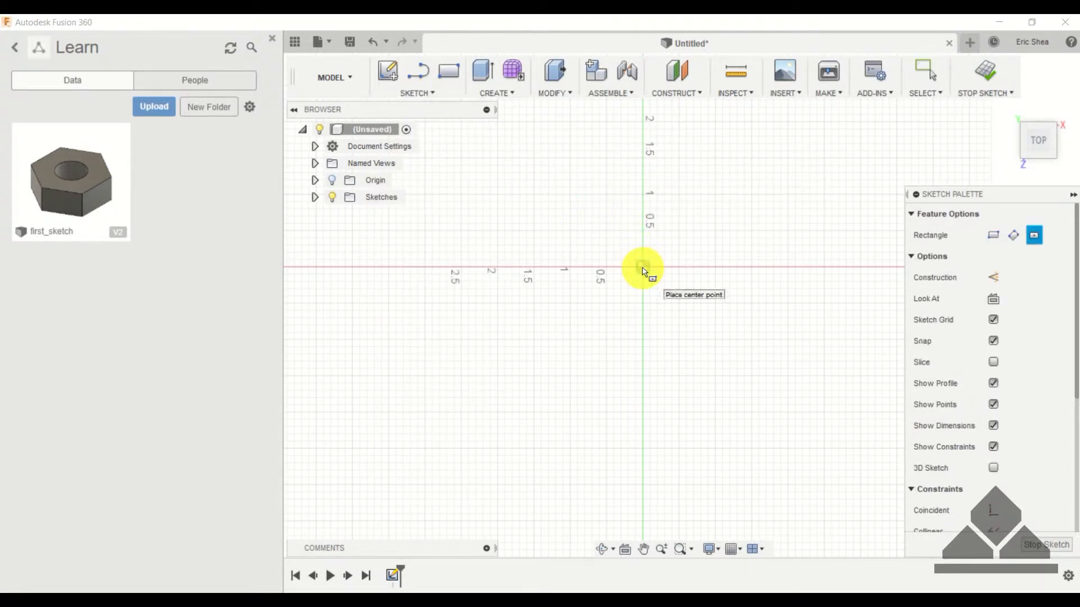
click(653, 254)
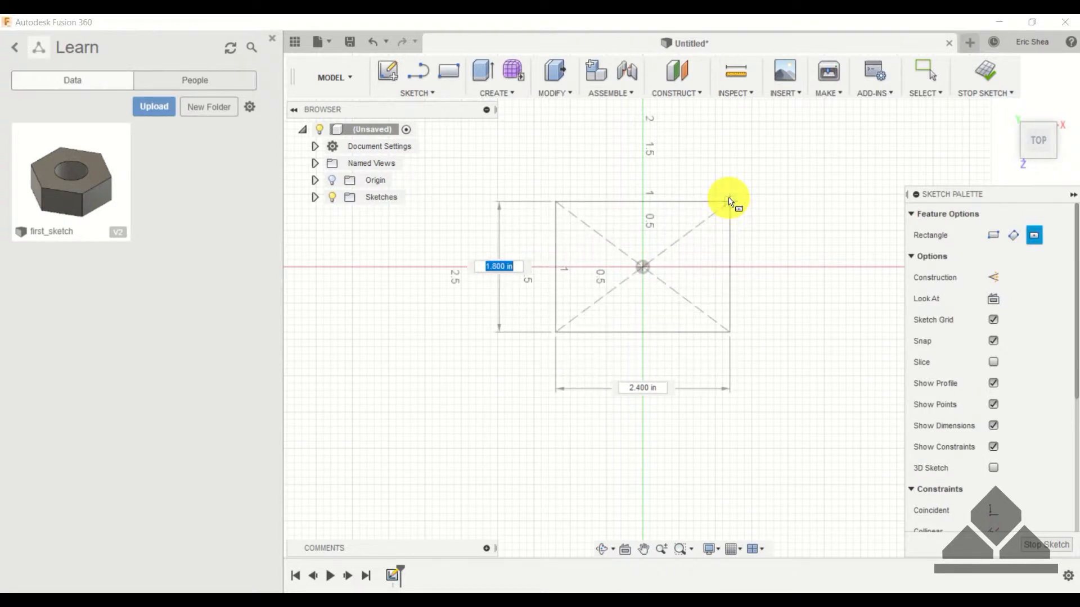
click(728, 194)
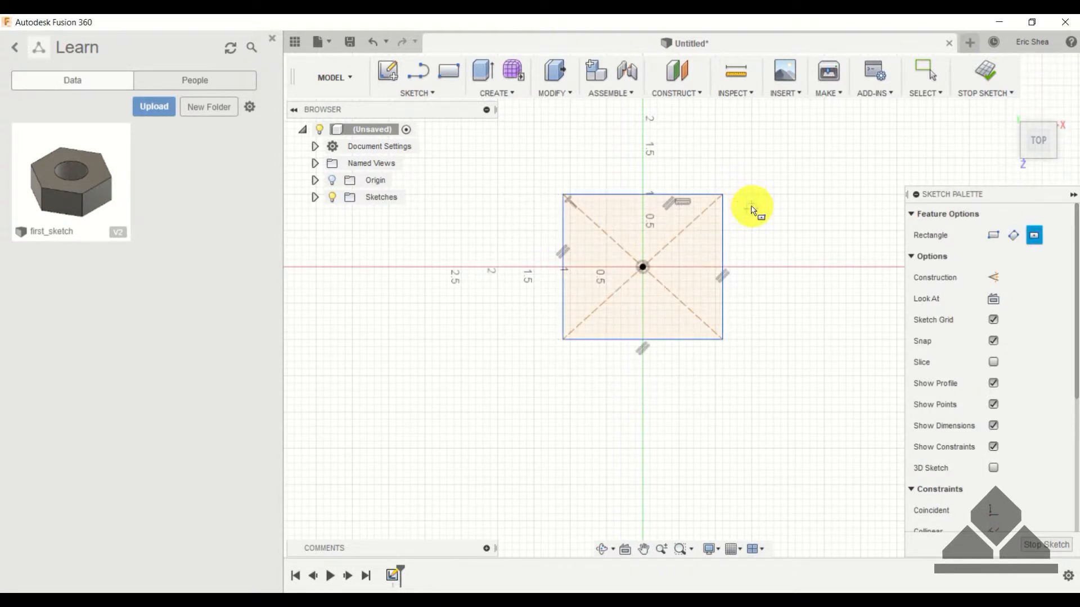
key(Escape)
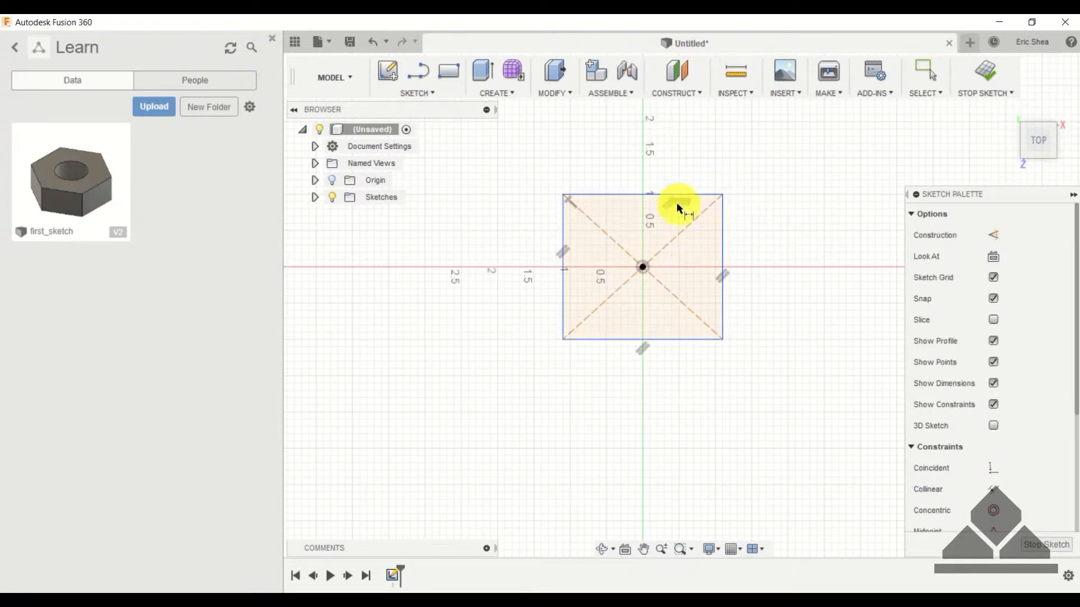
- Dimension the rectangle's width and height to 2 in each and finish the sketch
click(668, 197)
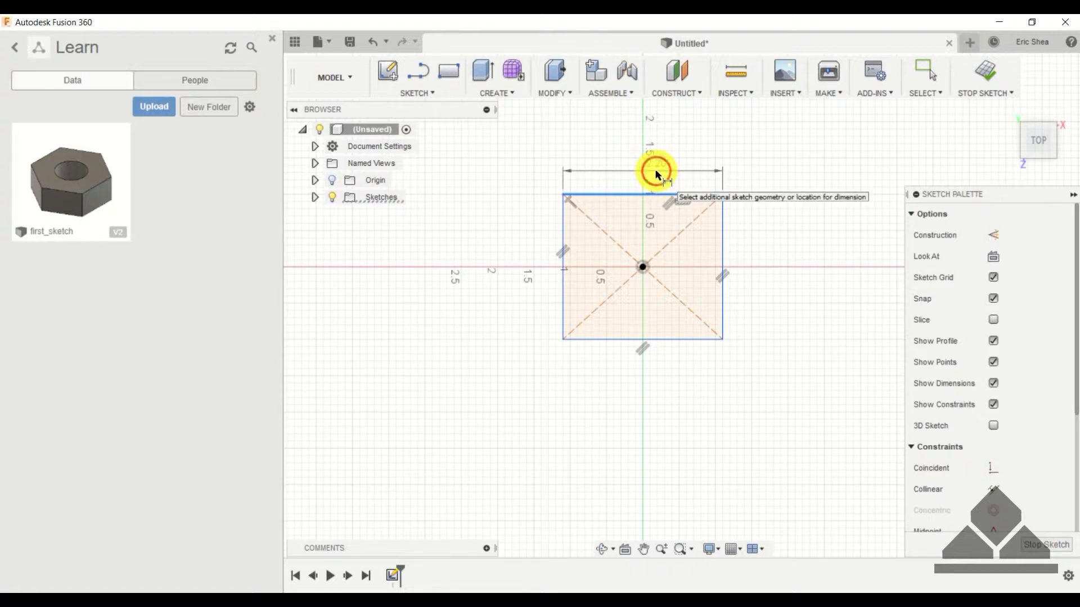
click(656, 170)
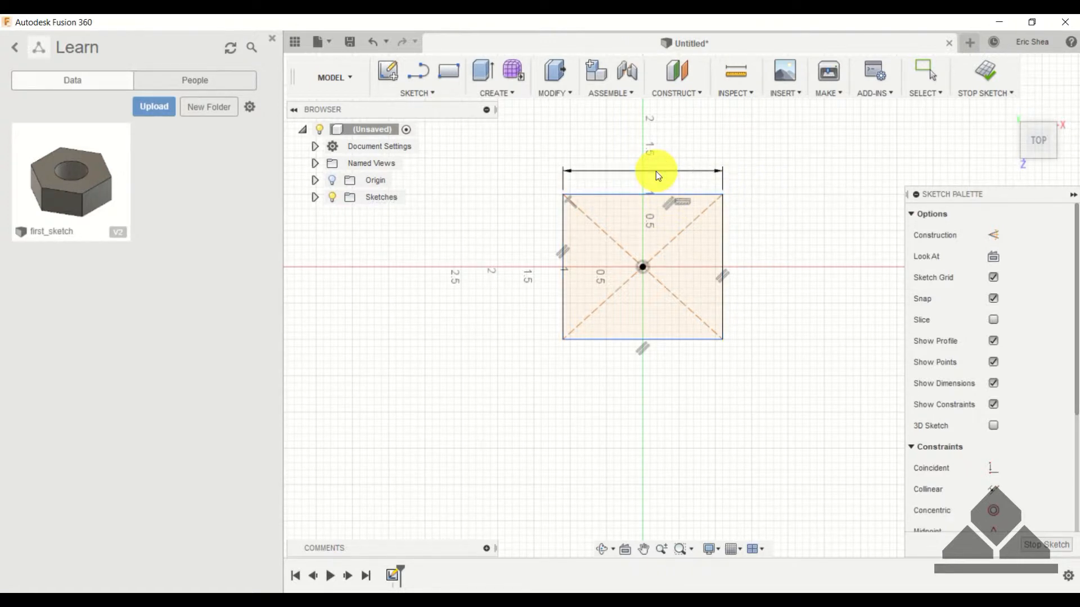
text(2)
key(Return)
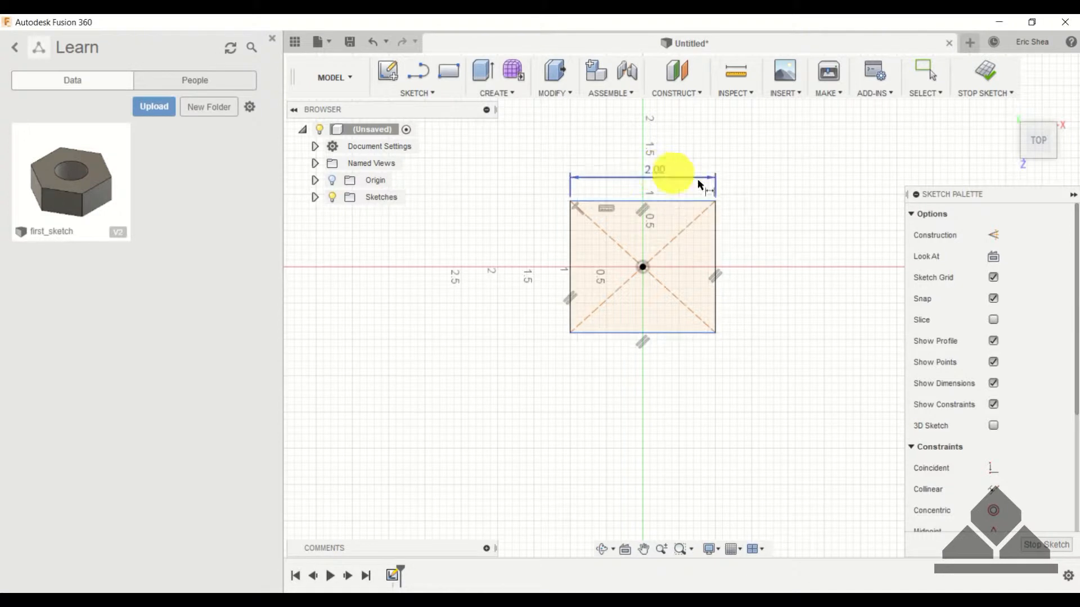
click(716, 225)
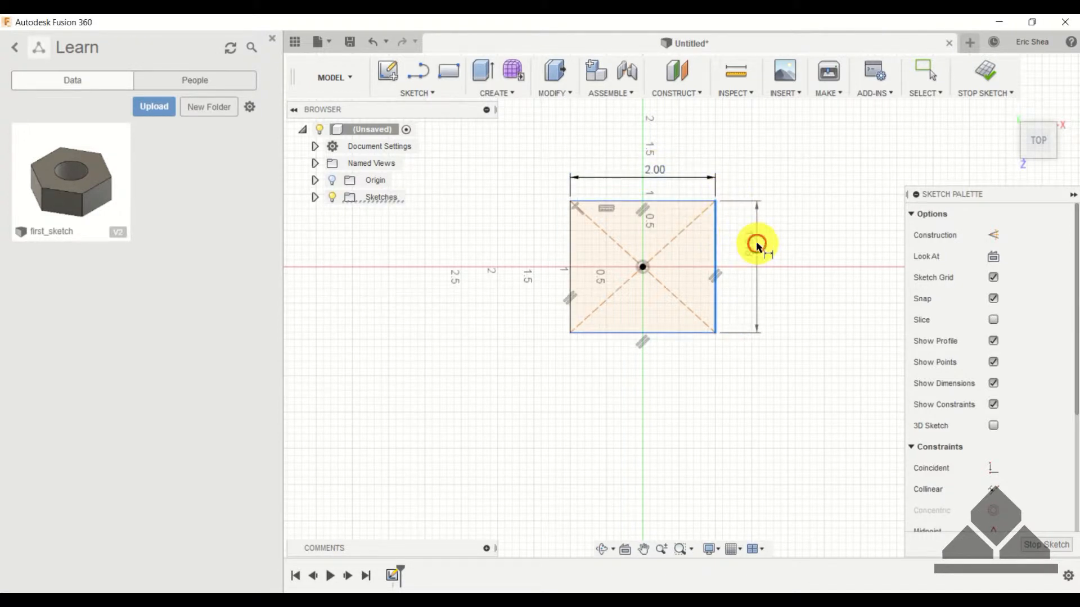
click(757, 243)
text(2)
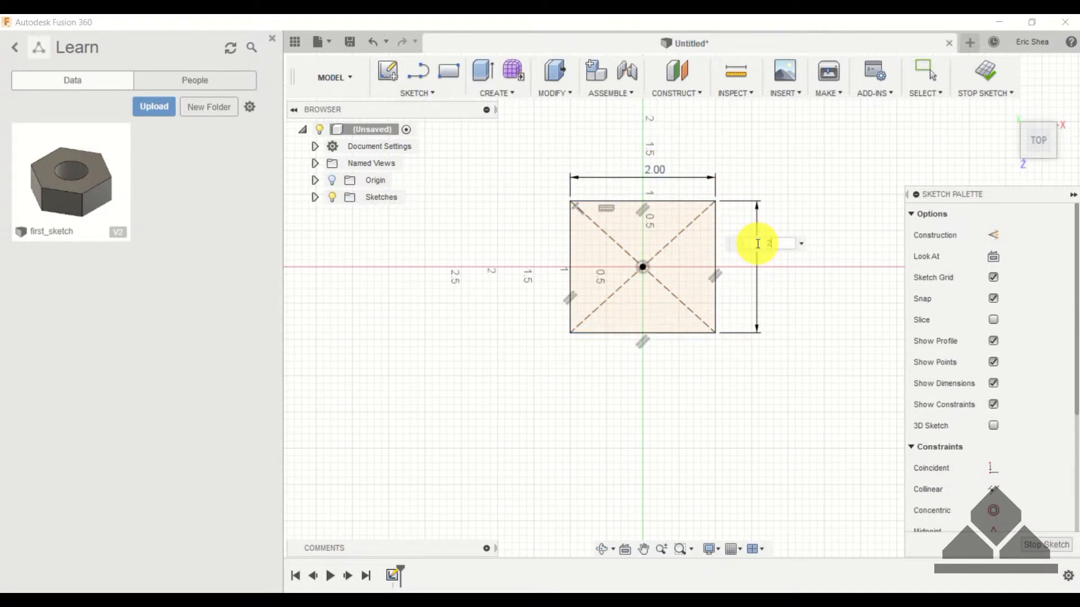
key(Return)
key(Escape)
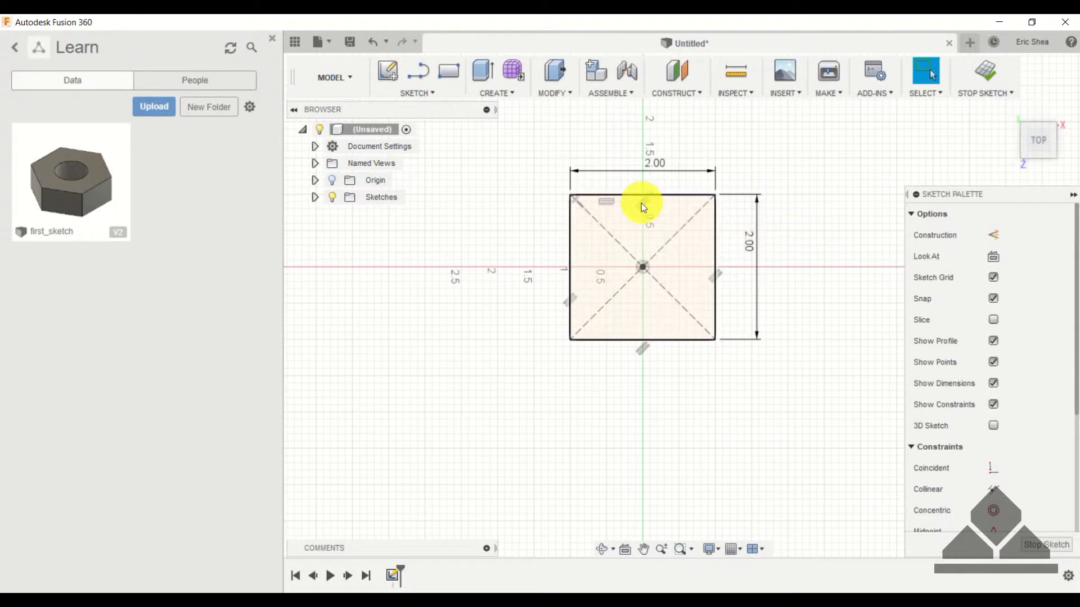
click(993, 75)
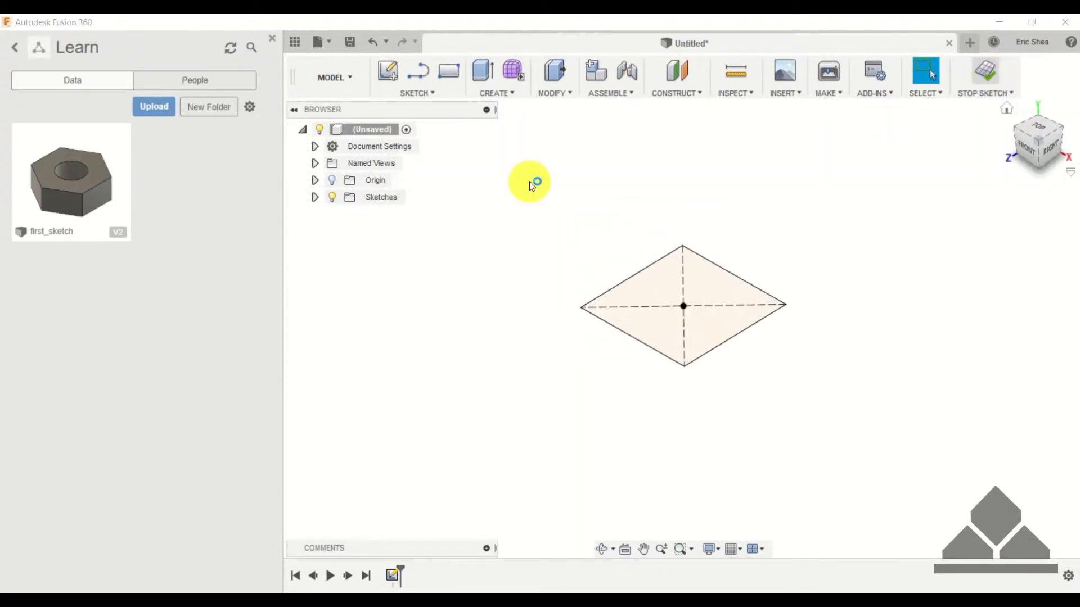
- Extrude the square profile upward 5 in as a new body
click(509, 94)
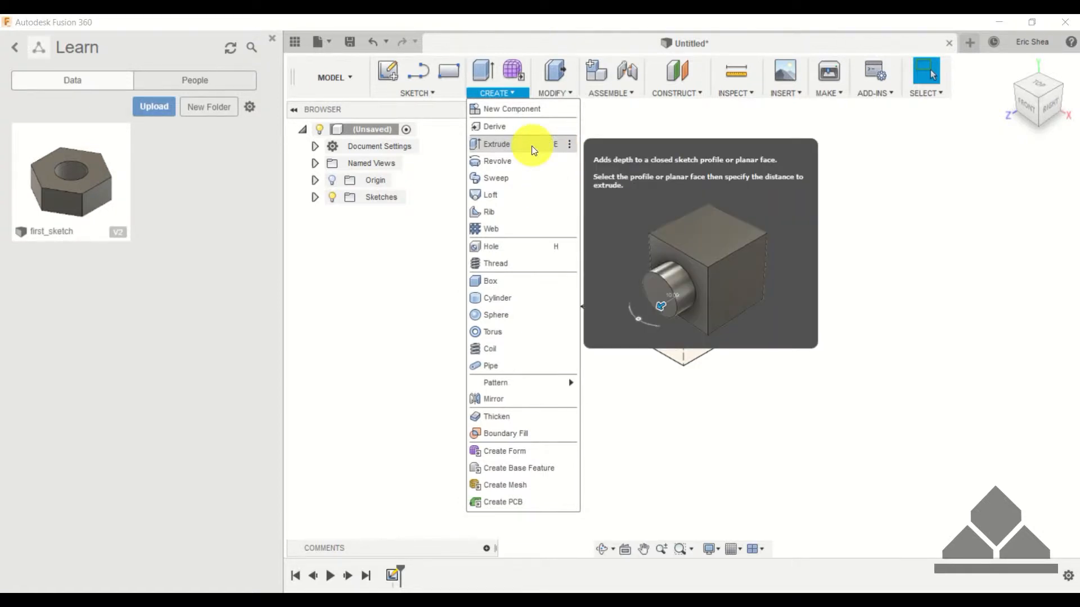
click(533, 148)
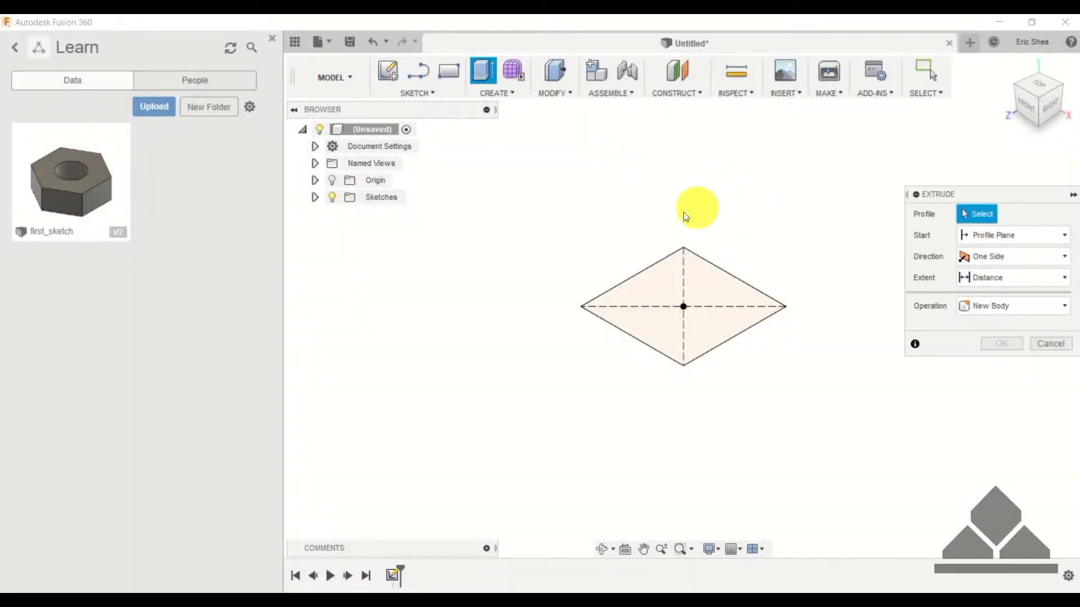
click(669, 284)
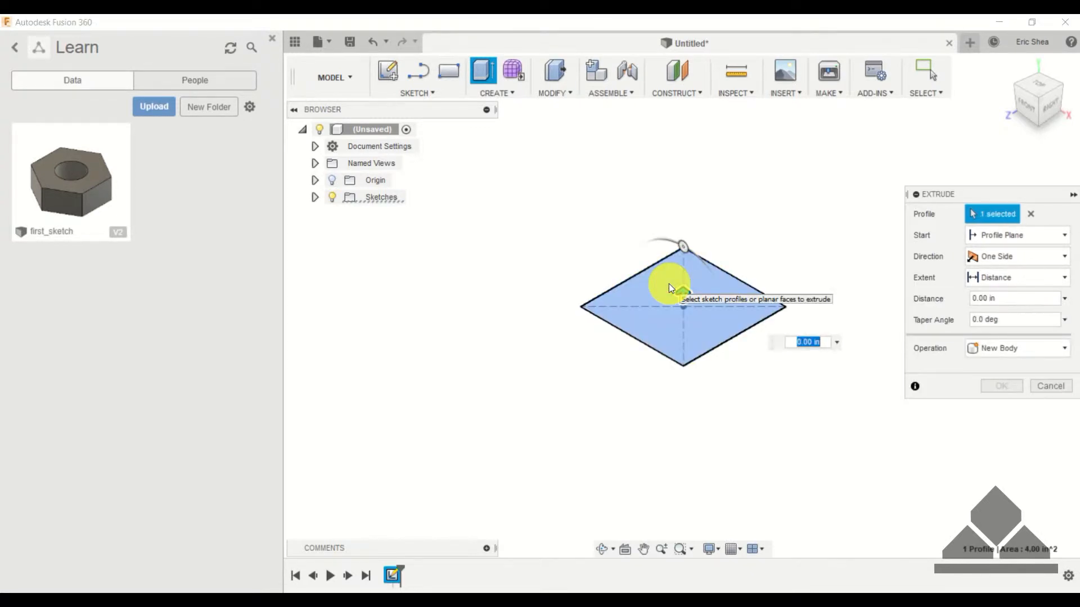
drag(685, 292, 687, 241)
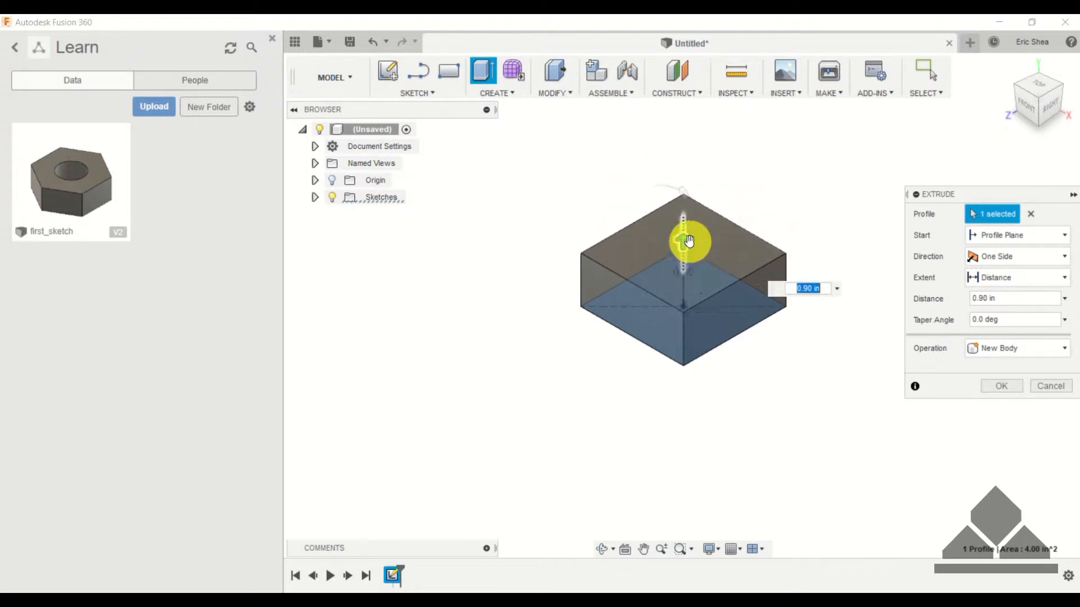
click(811, 290)
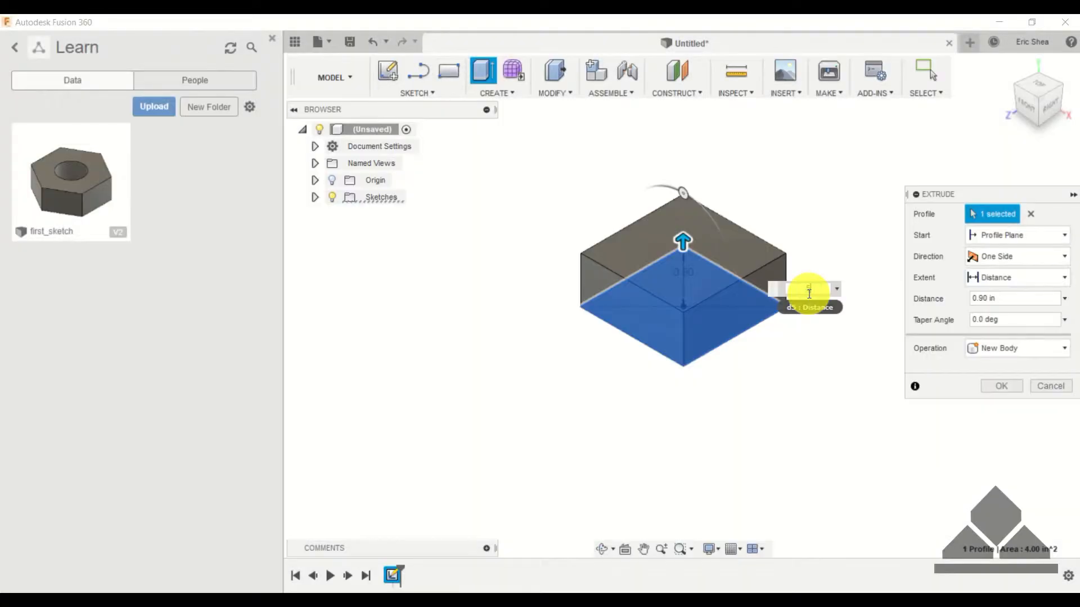
text(5)
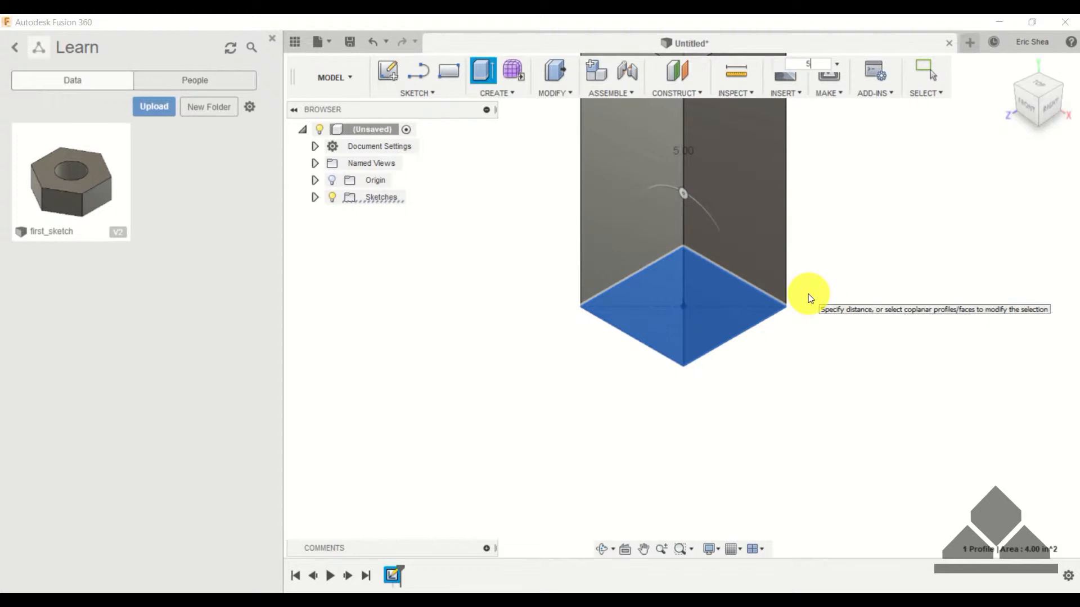
key(Return)
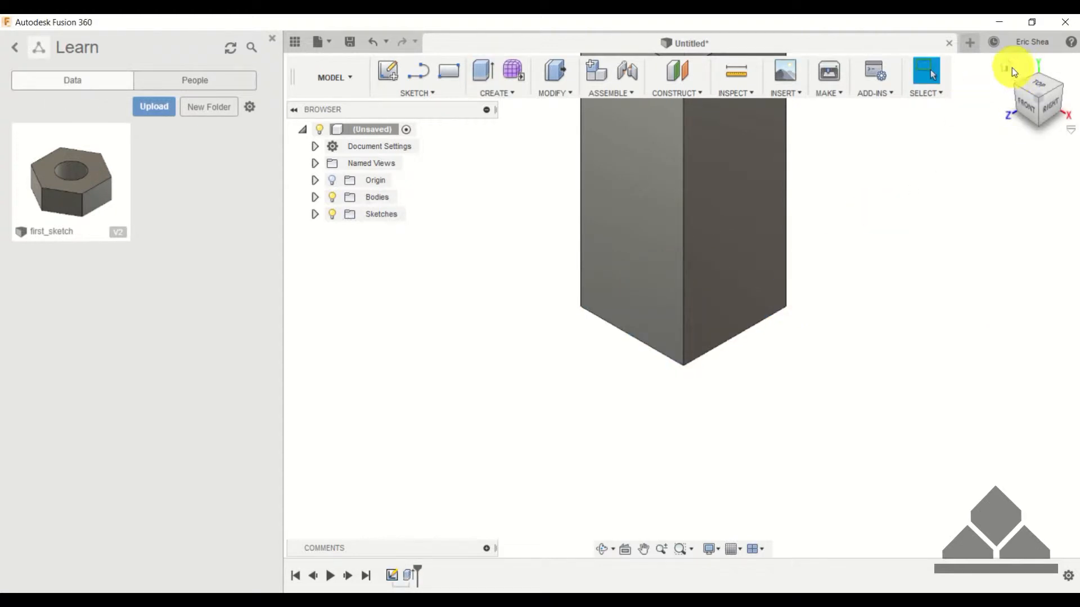
click(1010, 68)
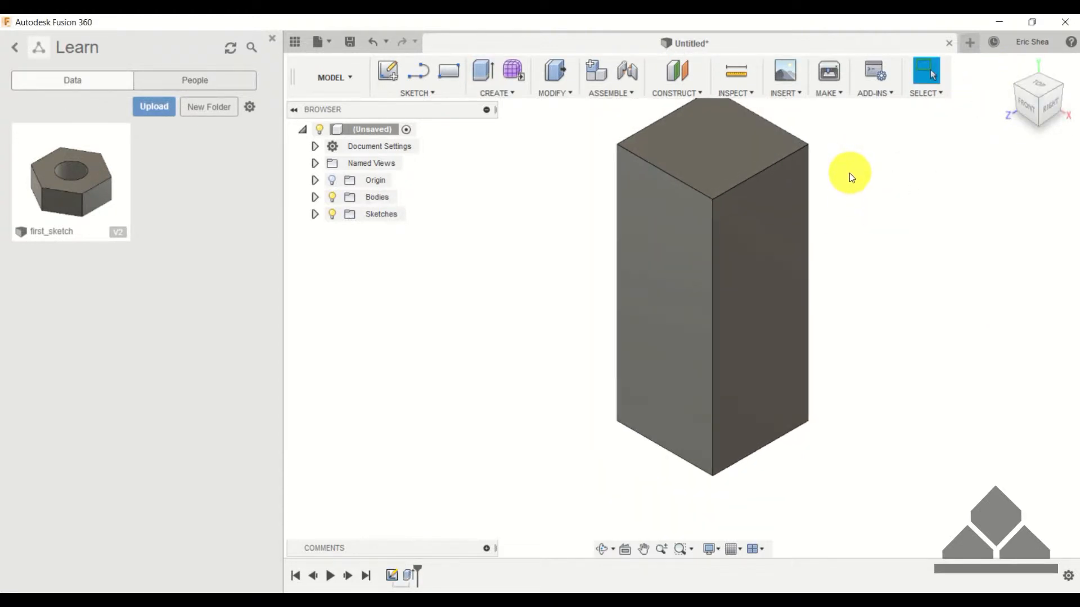
middle_drag(849, 173, 829, 205)
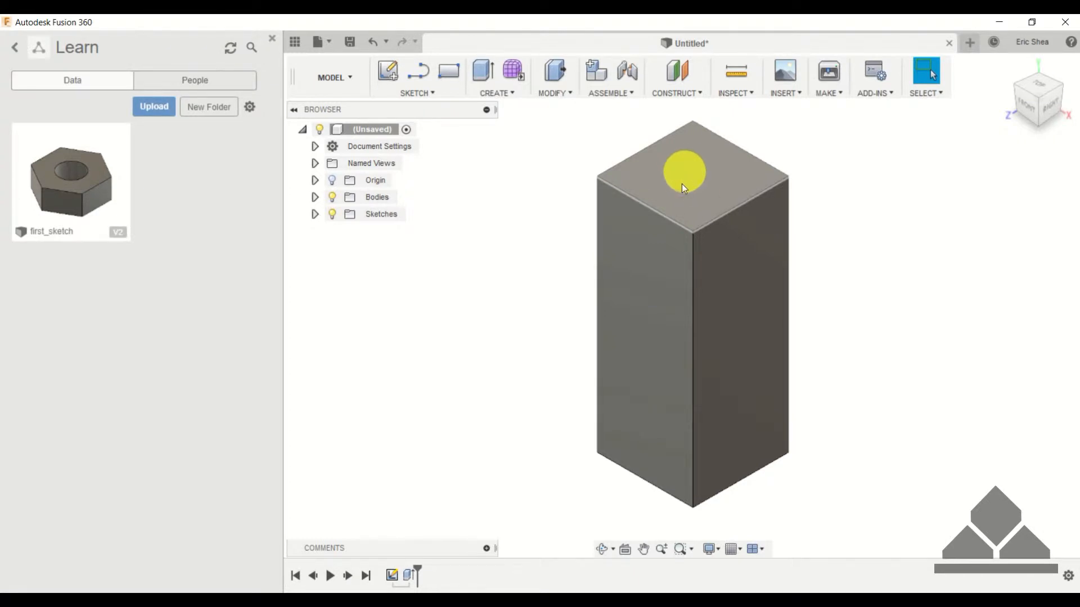
click(566, 97)
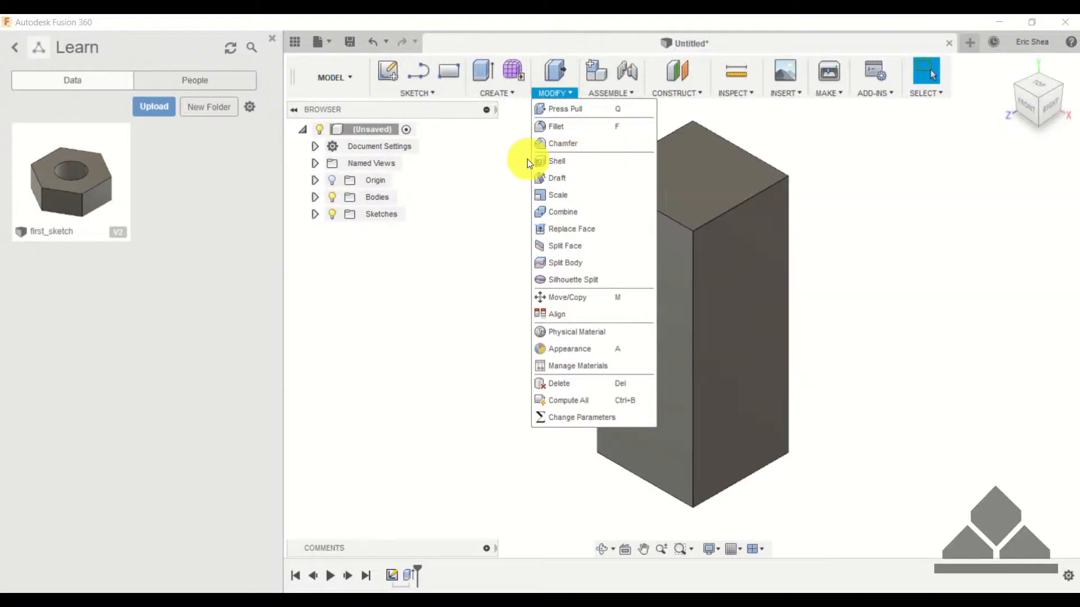
click(518, 161)
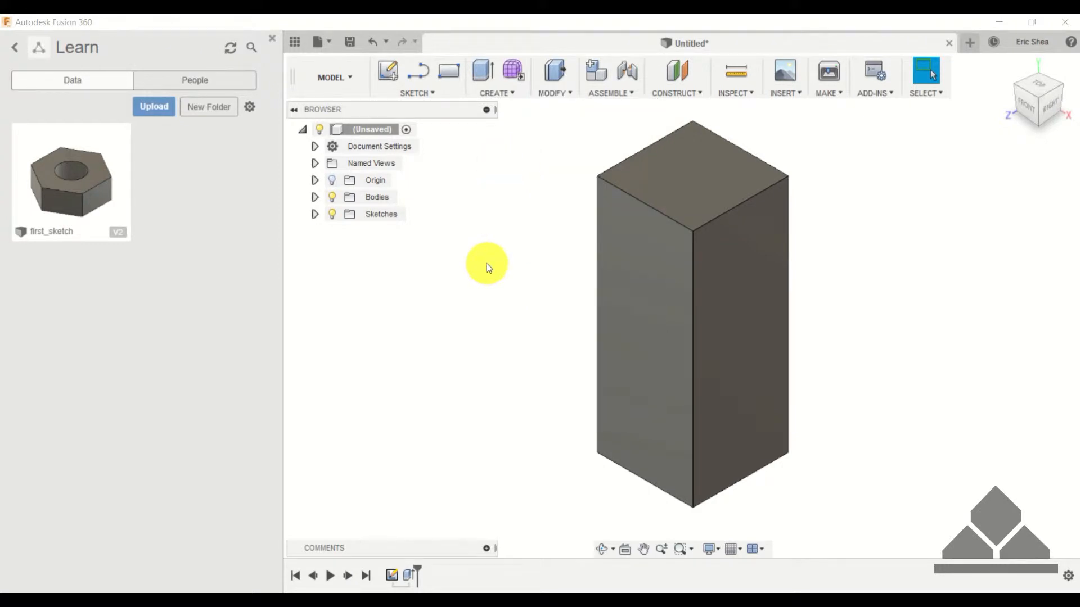
click(430, 93)
click(430, 93)
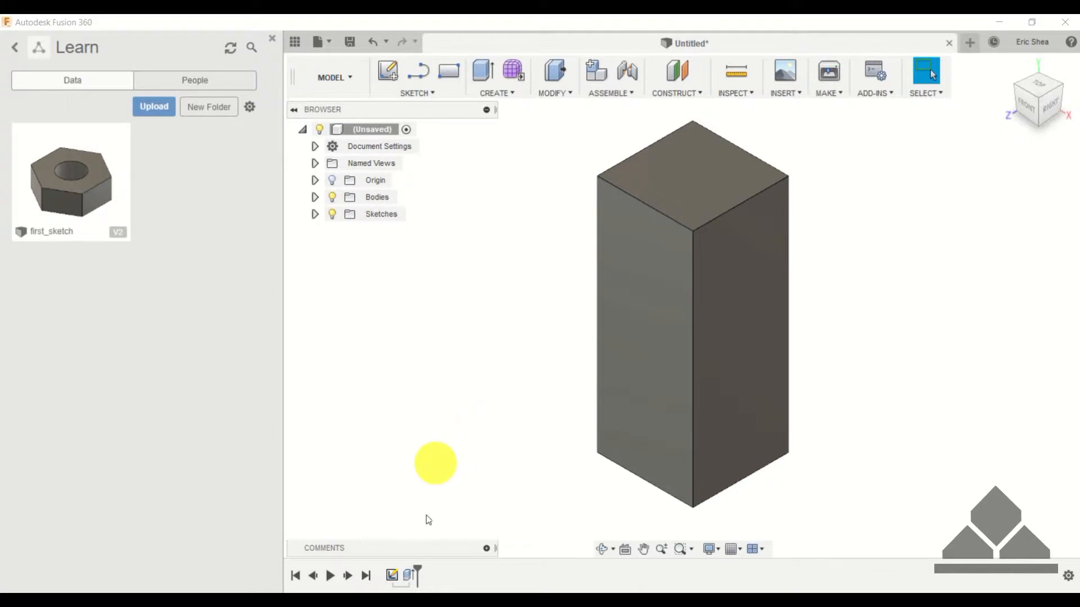
- Reopen the square's base sketch and add a smaller center rectangle about 1.8 in wide inside it, centred on the origin
right_click(397, 574)
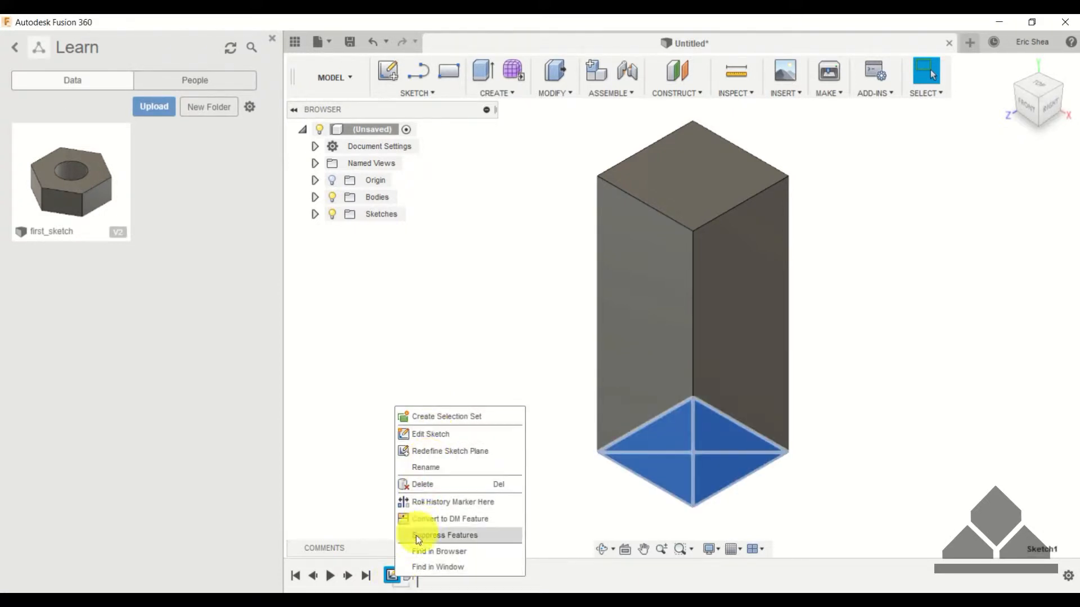
click(440, 434)
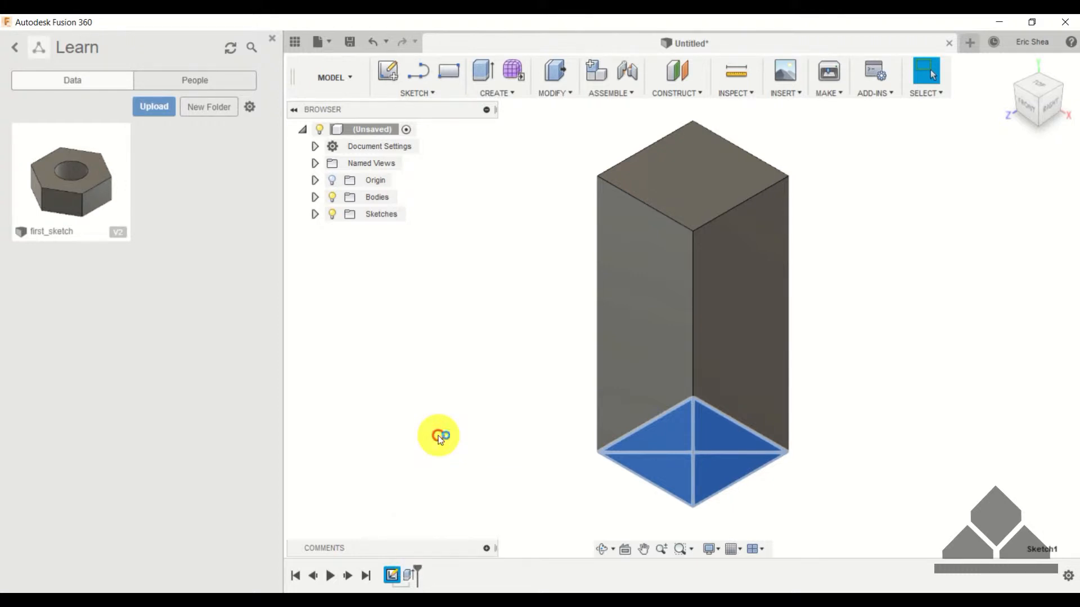
middle_drag(817, 337, 814, 381)
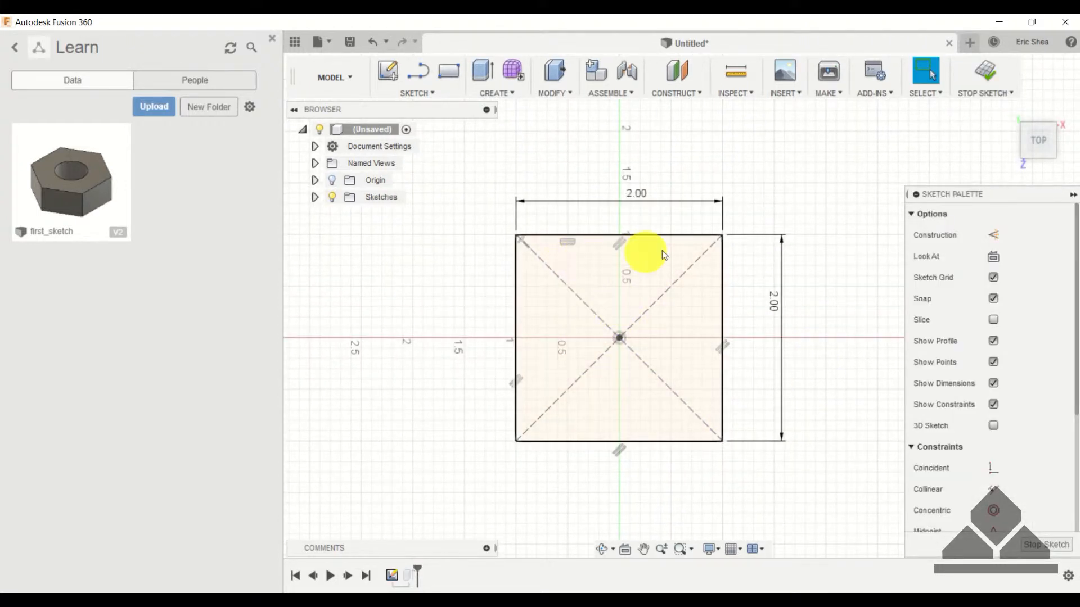
click(430, 94)
mouse_move(433, 150)
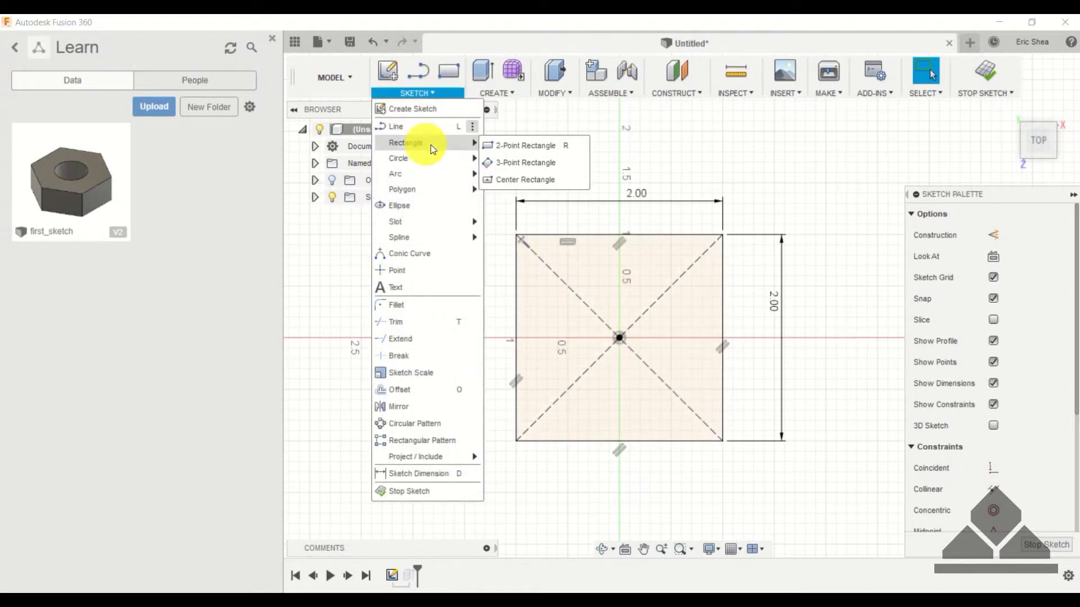
click(526, 179)
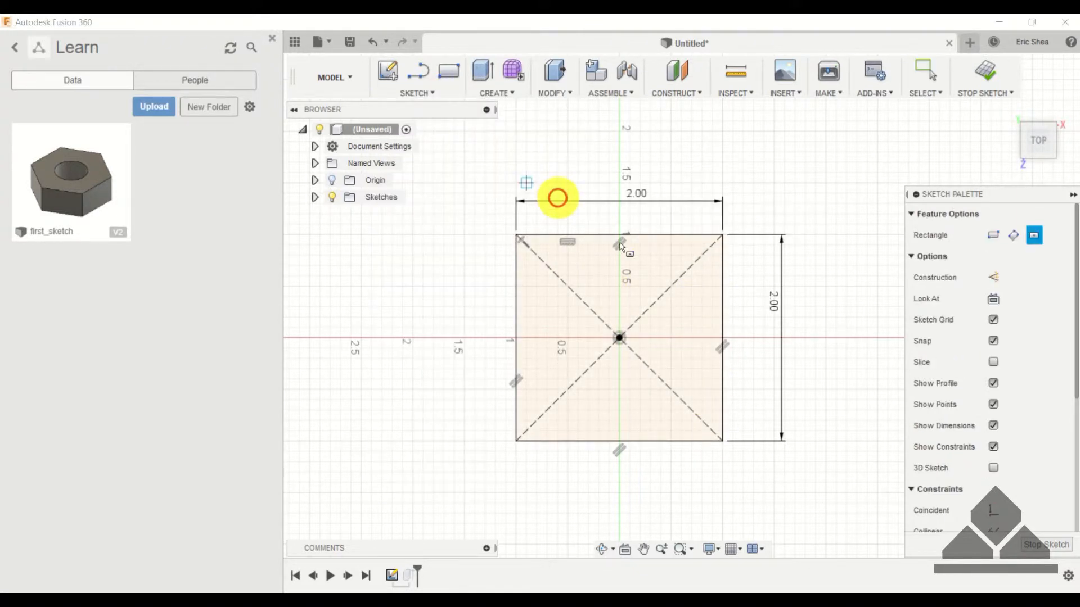
click(618, 338)
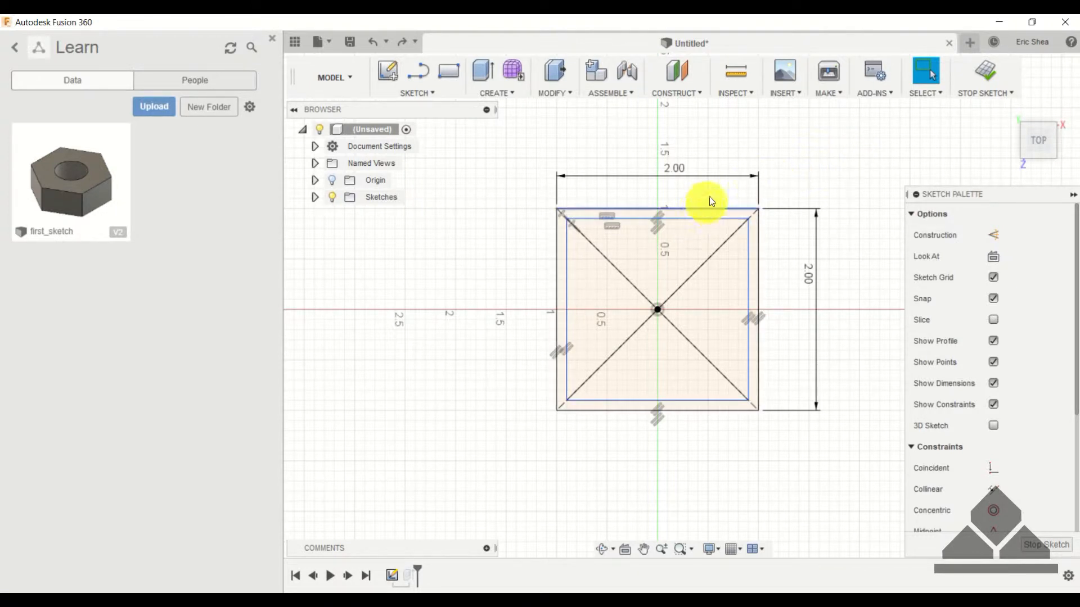
- Dimension the inner square's width to 1.80 in and finish the sketch
key(d)
click(701, 218)
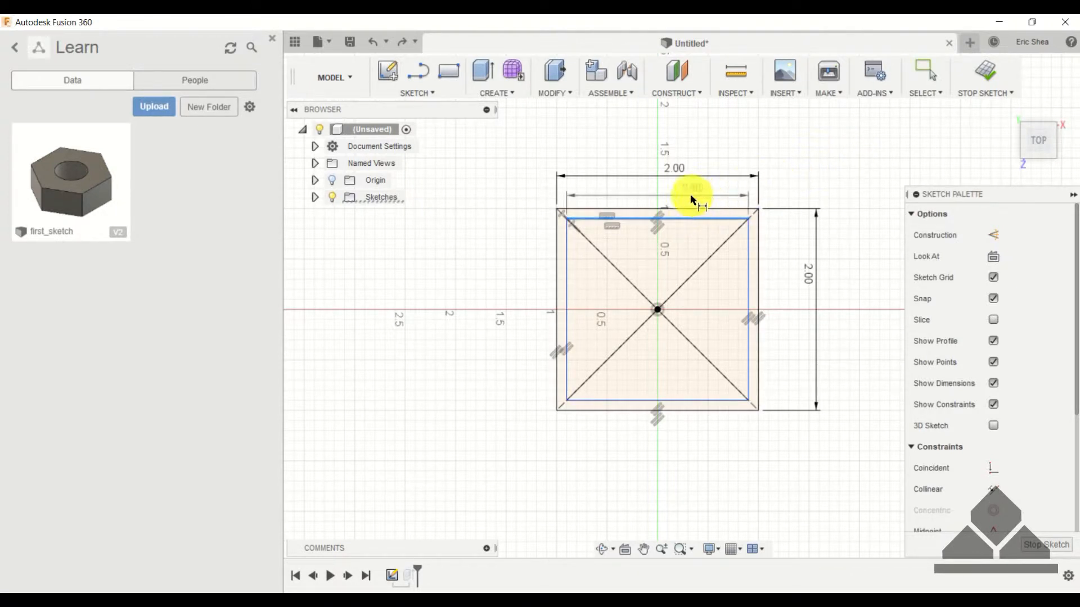
click(691, 198)
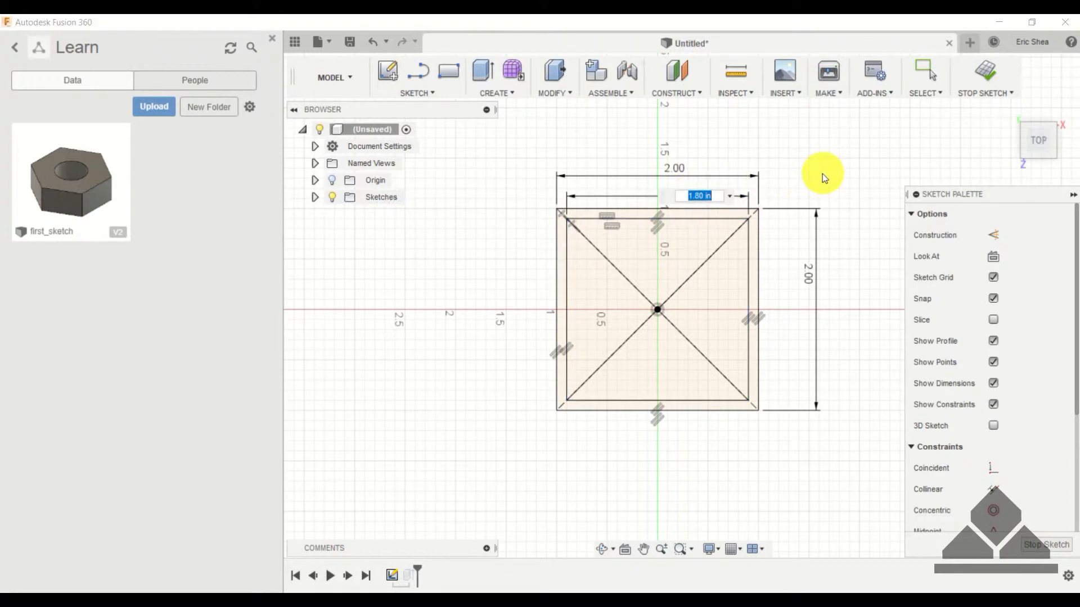
key(Return)
key(Escape)
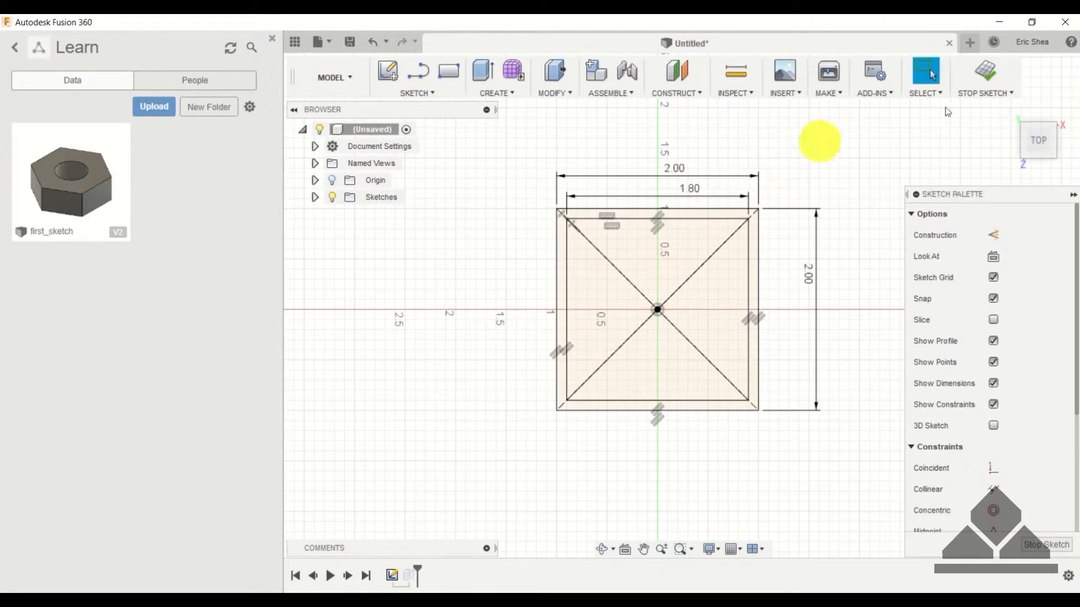
click(991, 73)
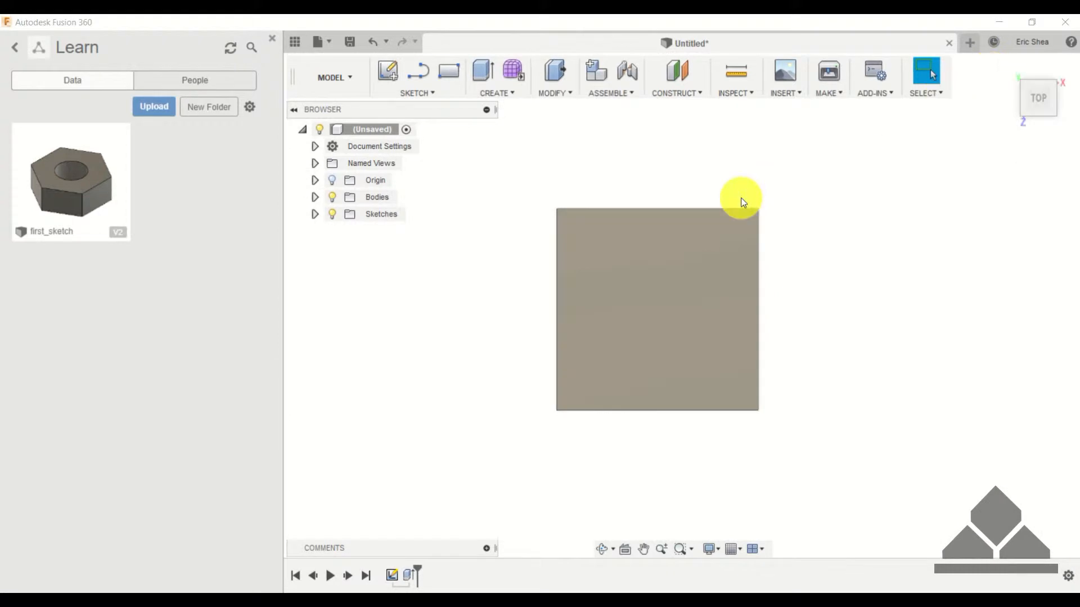
- Delete the solid block's extrude feature from the design history, keeping its base sketch
mouse_move(852, 296)
shift+middle_down()
mouse_move(872, 279)
mouse_move(855, 277)
shift+middle_up()
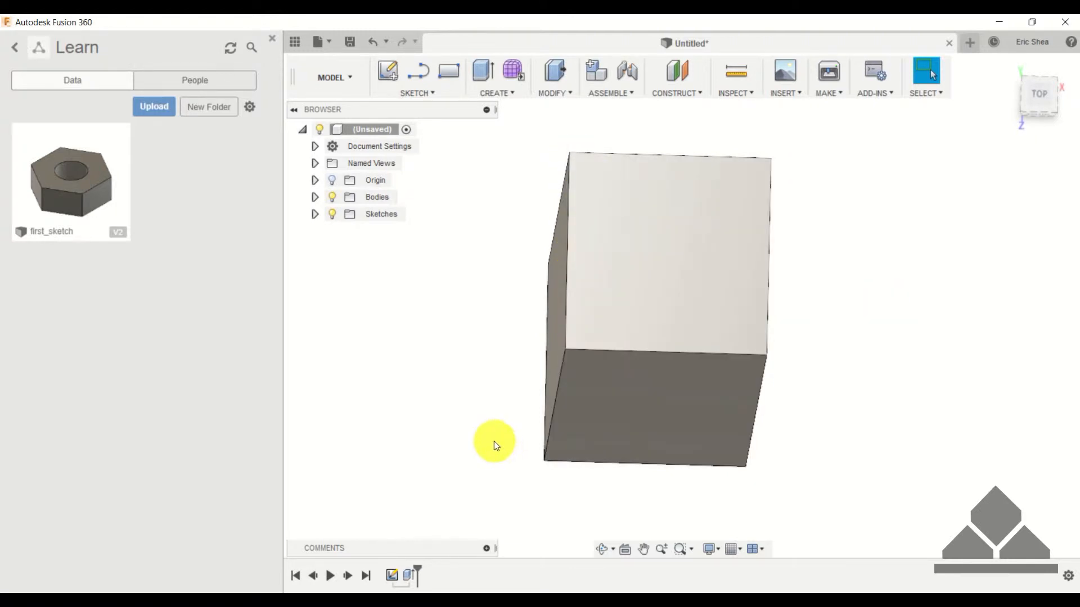
right_click(405, 574)
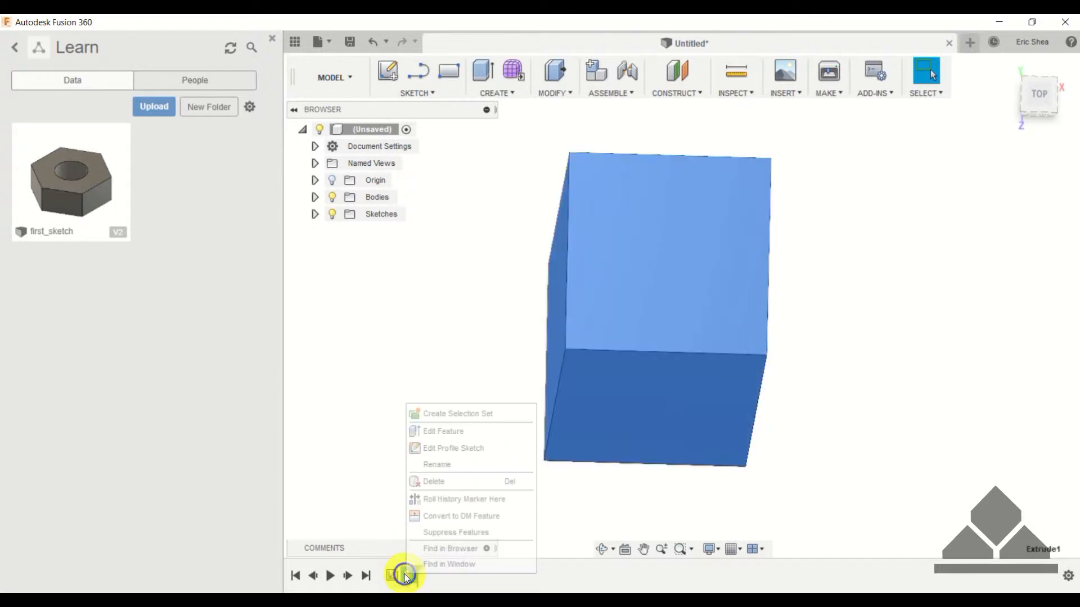
click(440, 480)
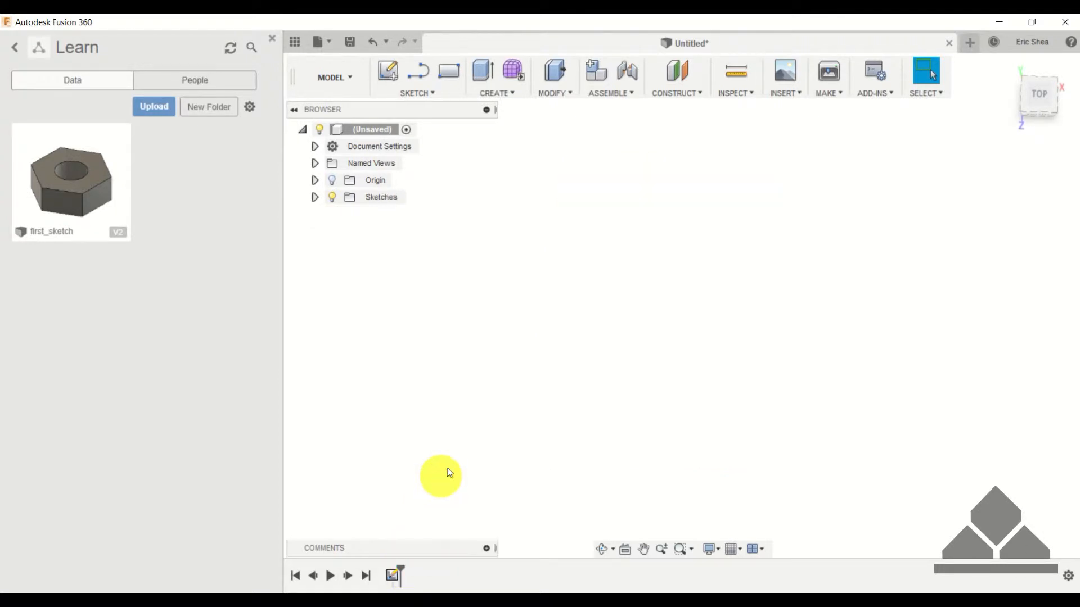
- Reopen the base sketch, select the frame profile between the outer and inner squares, and exit the sketch
right_click(393, 575)
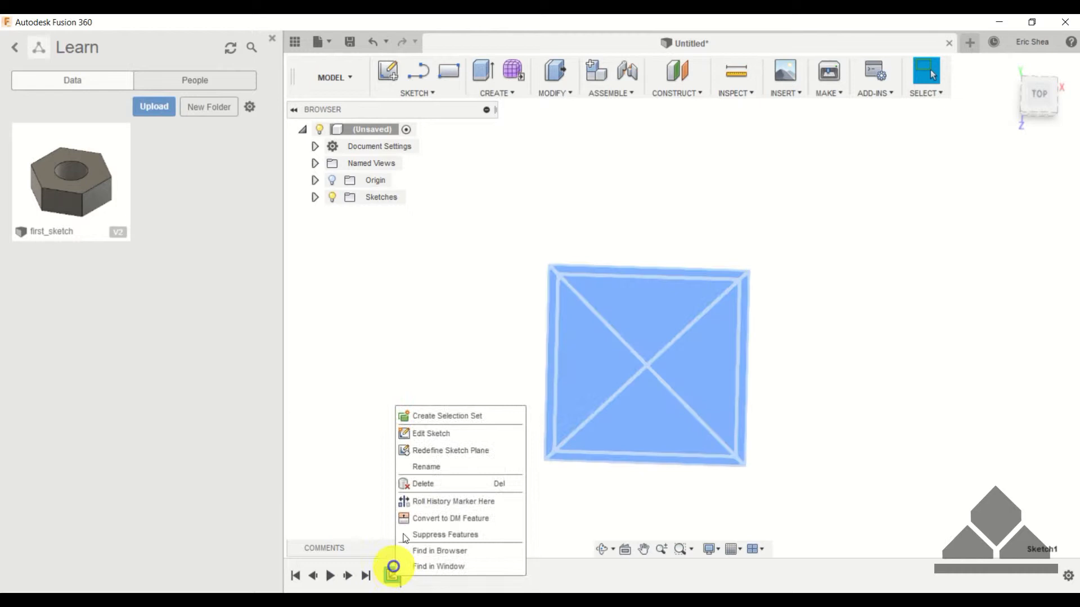
click(431, 436)
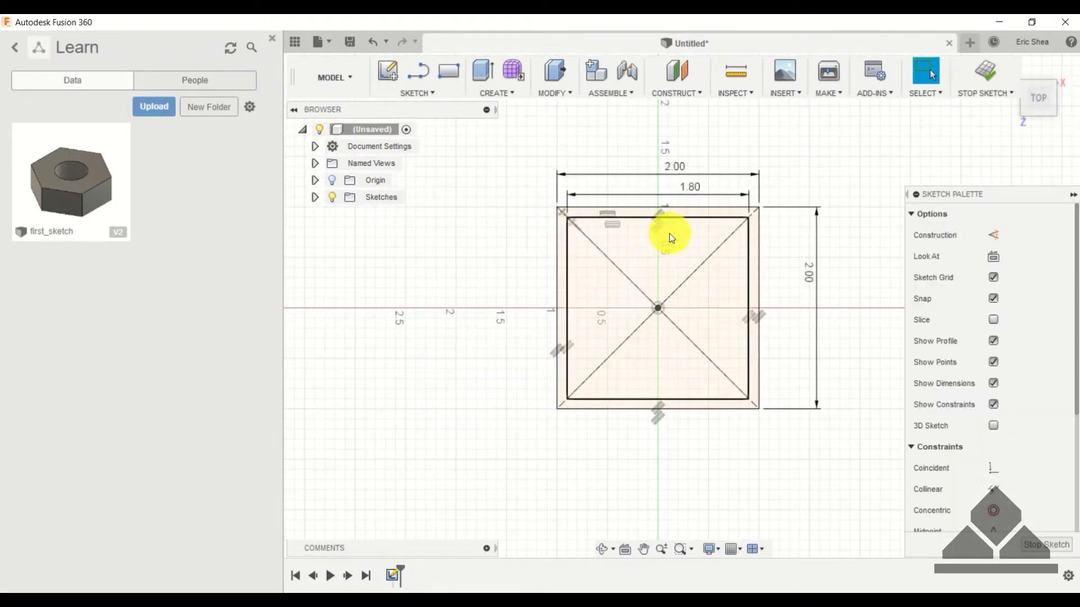
scroll(669, 234, up, 3)
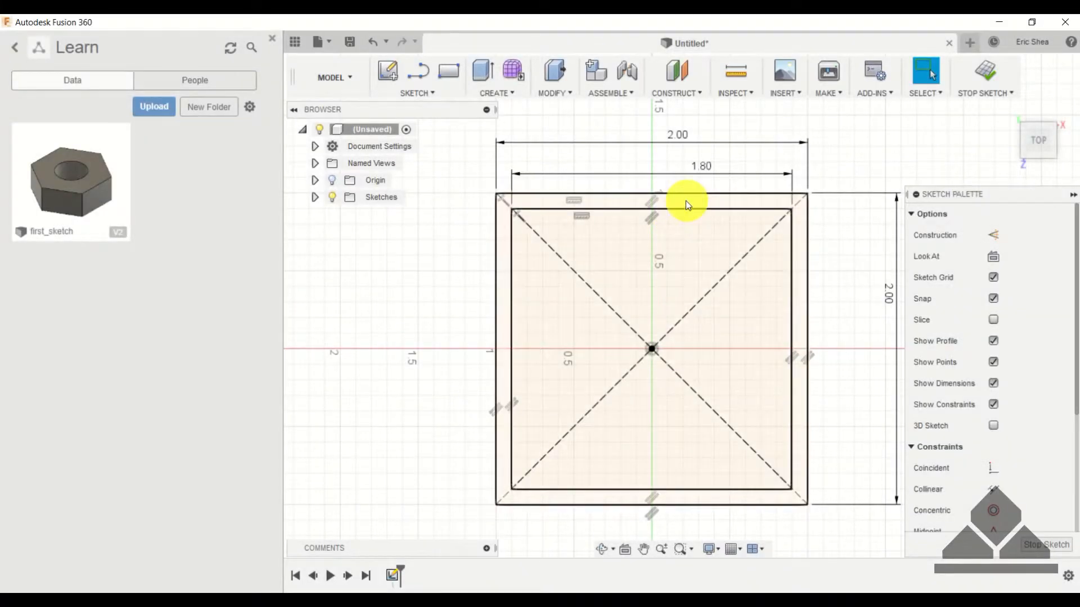
click(686, 202)
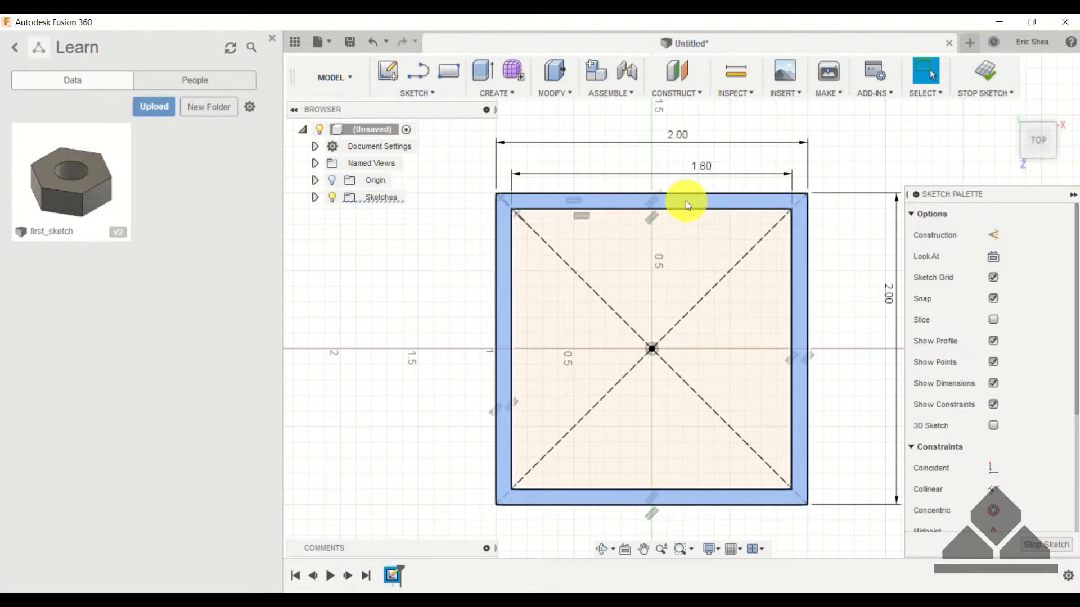
click(983, 70)
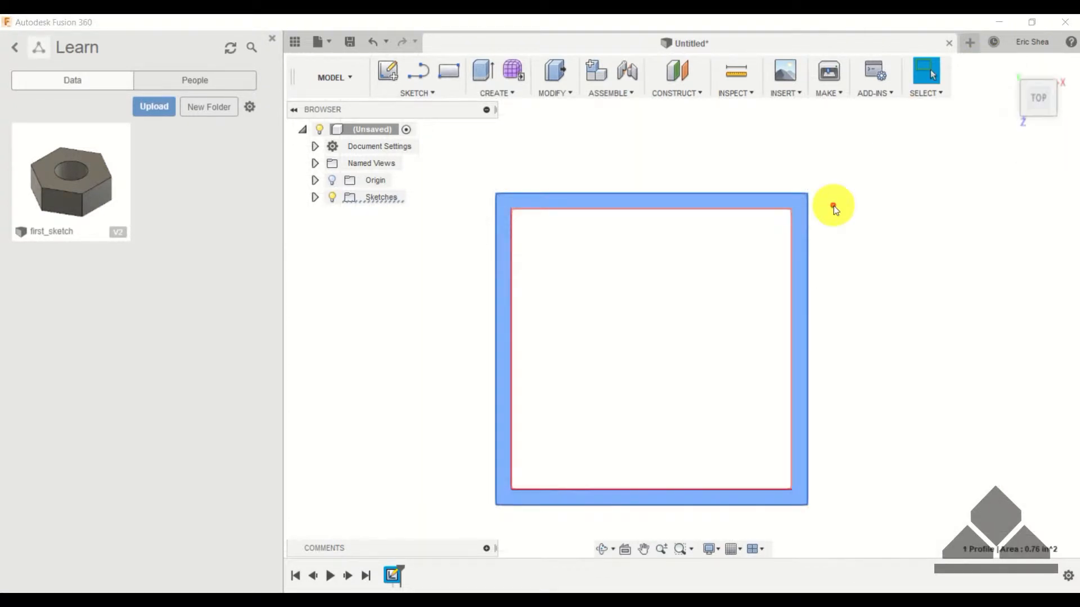
- Extrude the selected frame profile upward 5 in as a new body
key(e)
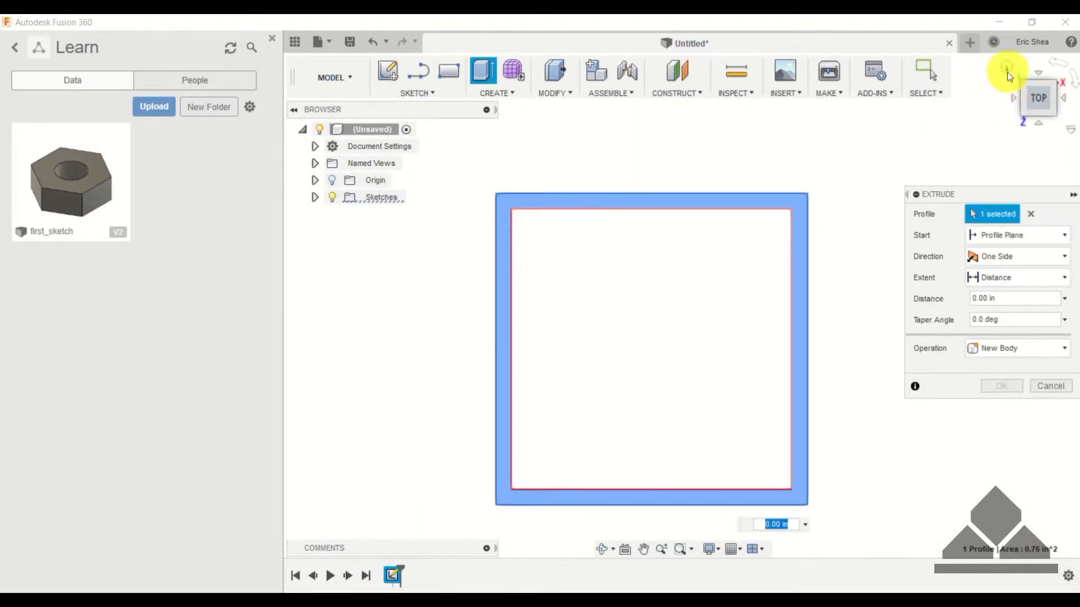
click(1007, 72)
drag(641, 310, 678, 314)
click(766, 326)
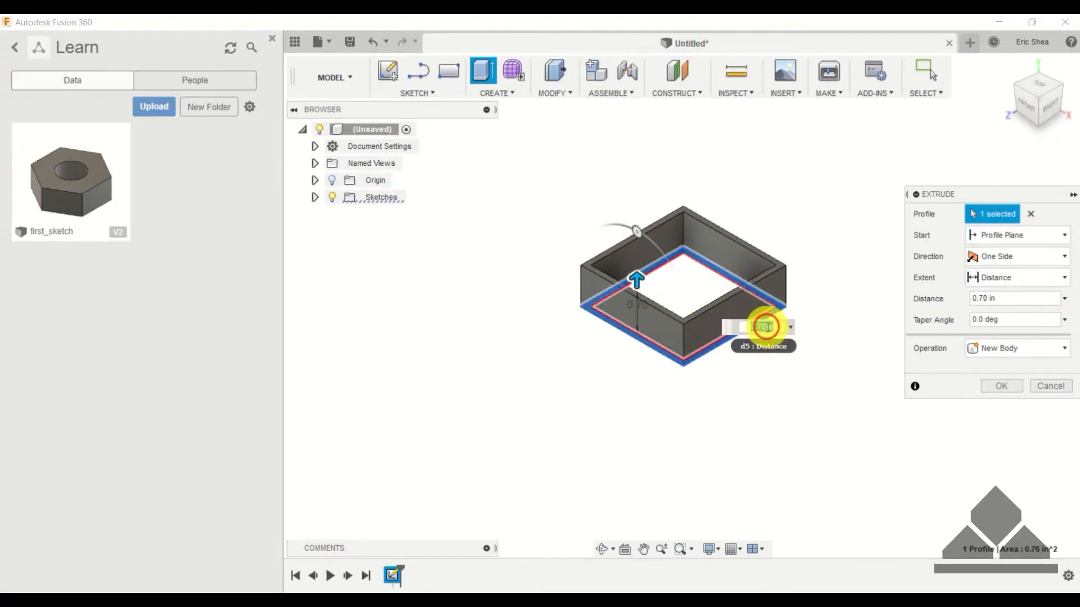
text(5)
key(Return)
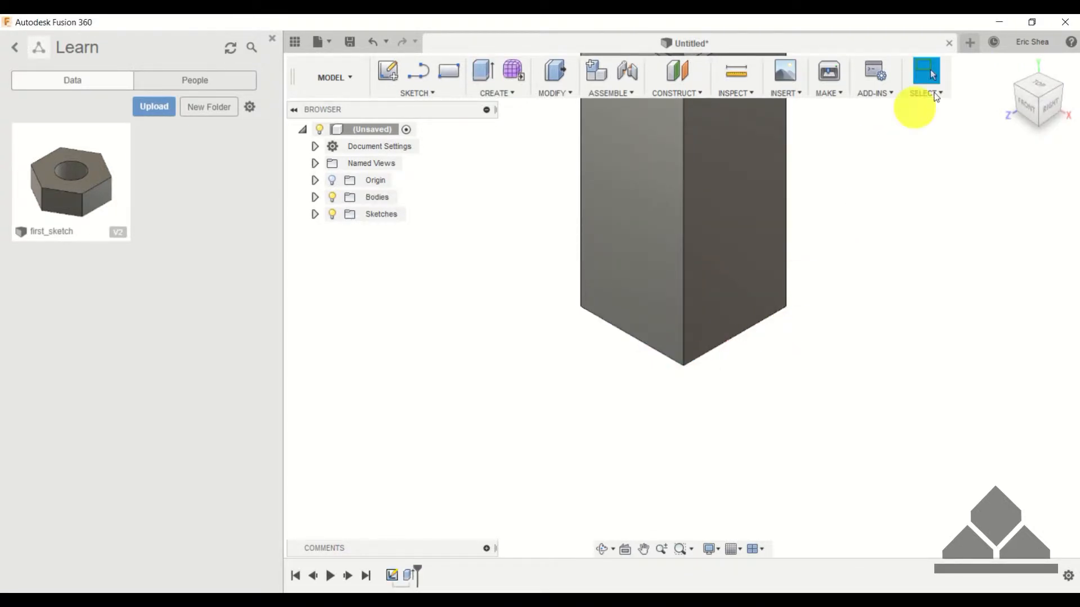
click(1011, 66)
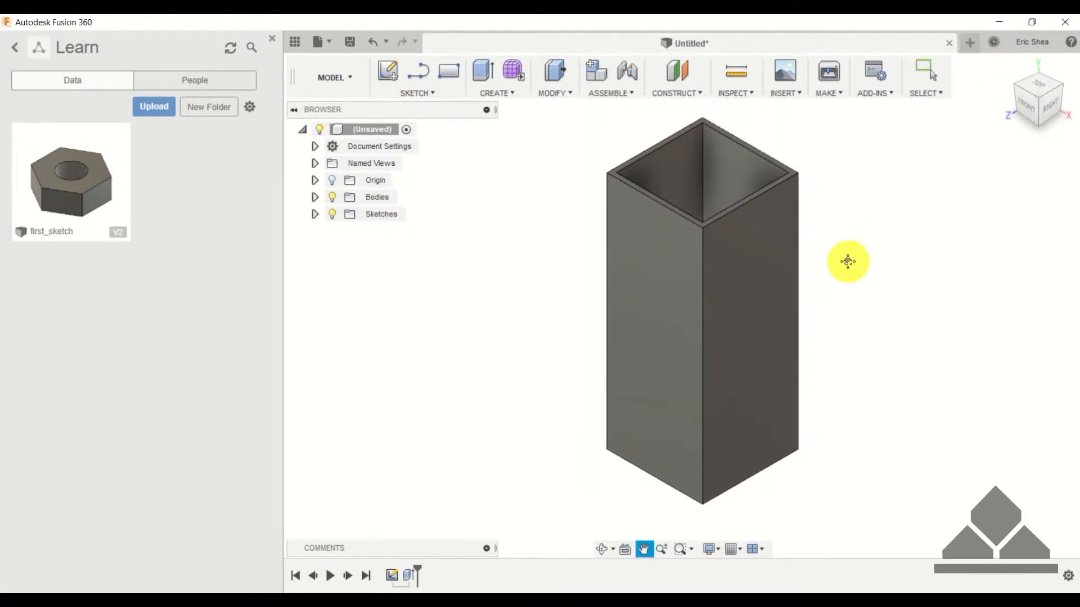
shift+middle_drag(843, 240, 840, 270)
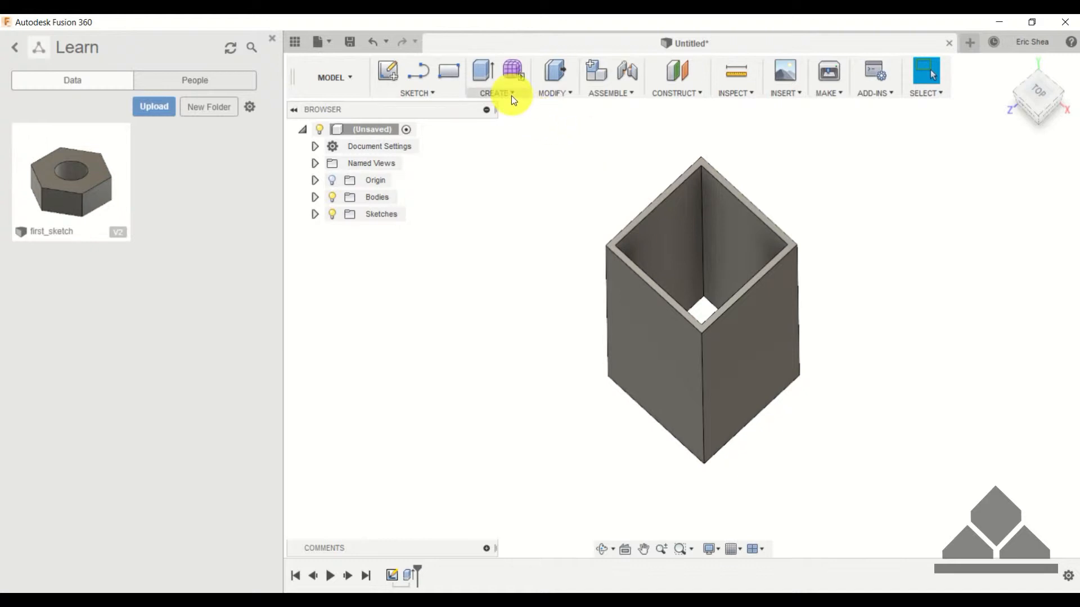
- Reopen the tube's base sketch and fillet the inner square's upper-left corner with a 0.1 in radius
click(550, 92)
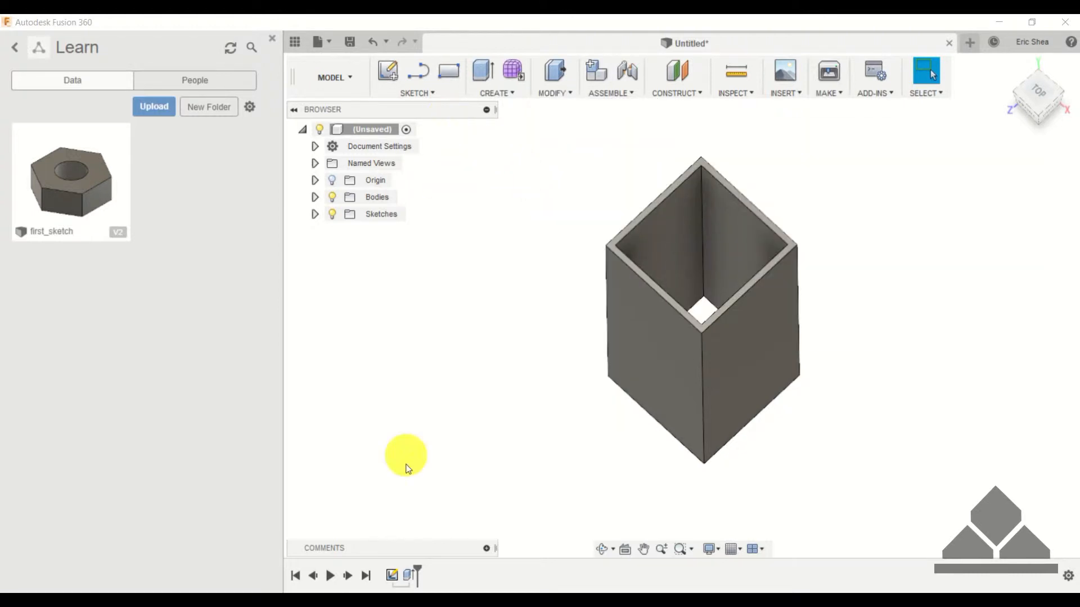
right_click(392, 574)
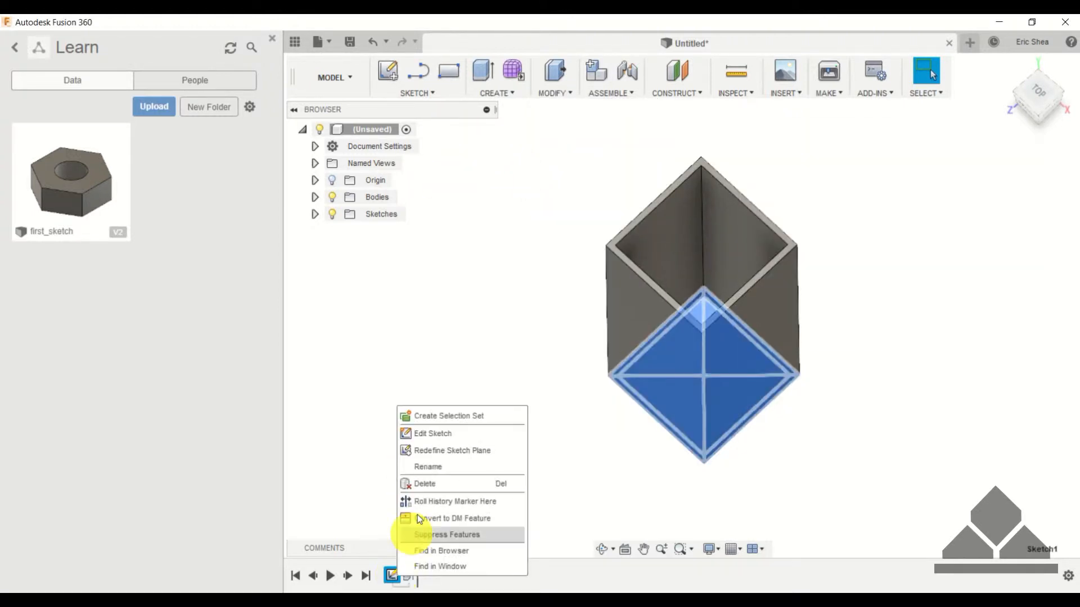
click(439, 433)
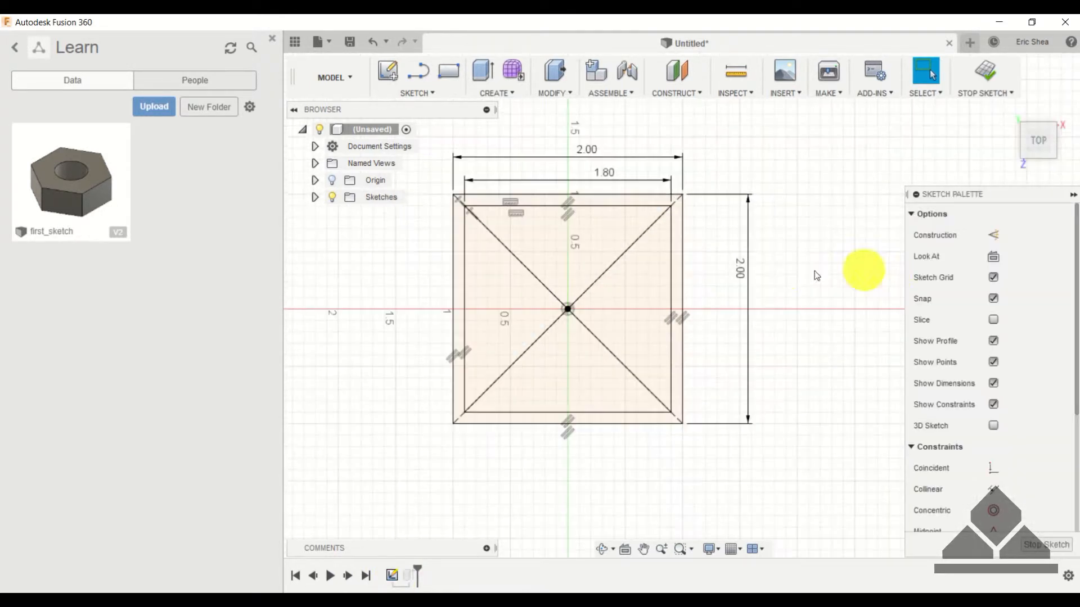
click(438, 93)
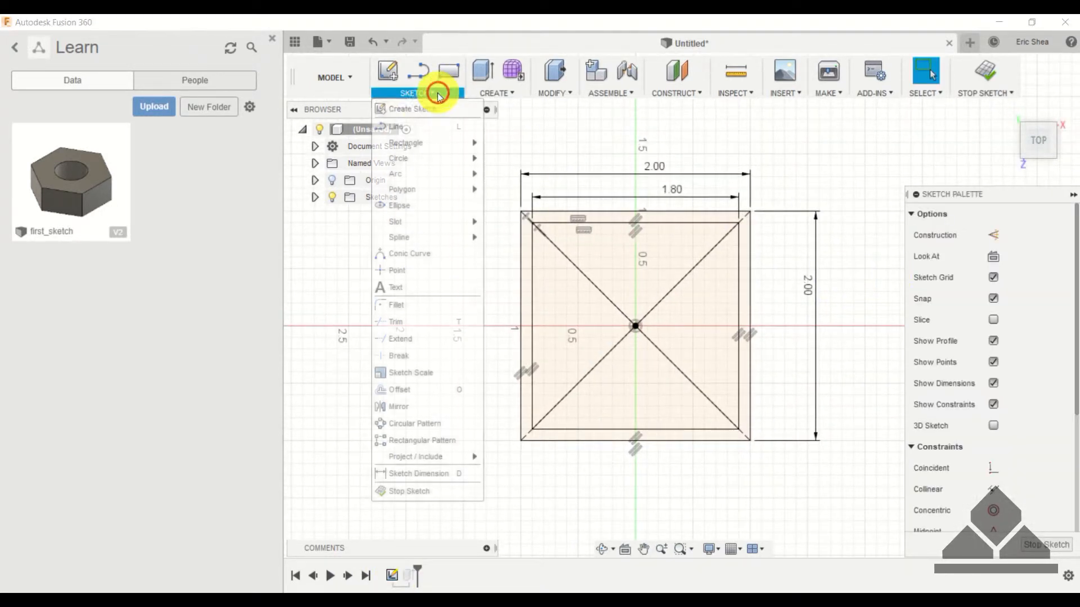
click(409, 309)
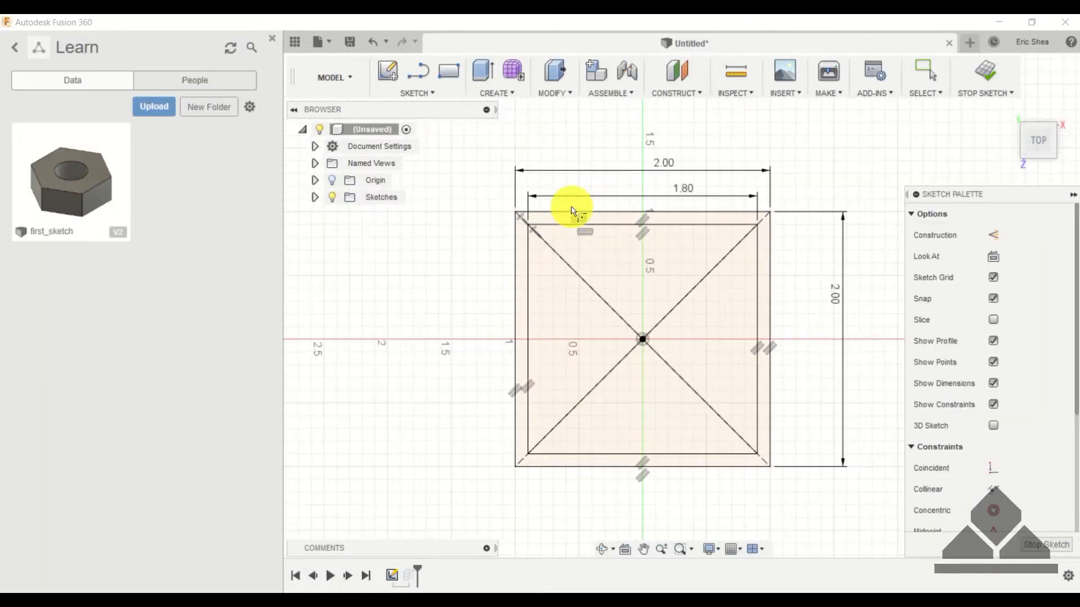
scroll(571, 212, up, 6)
scroll(460, 246, up, 2)
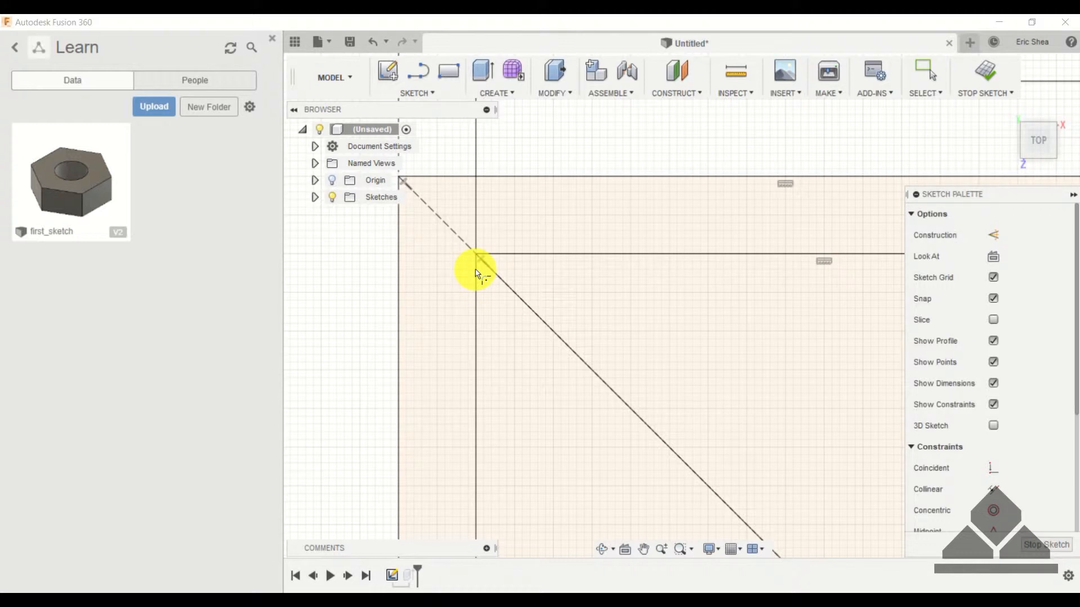
click(475, 270)
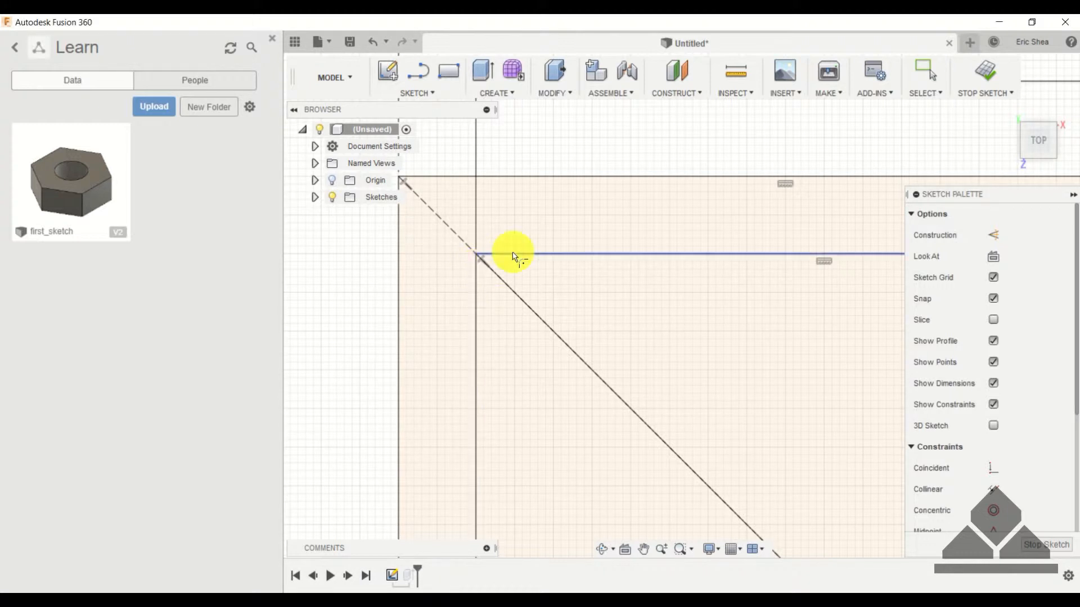
click(476, 285)
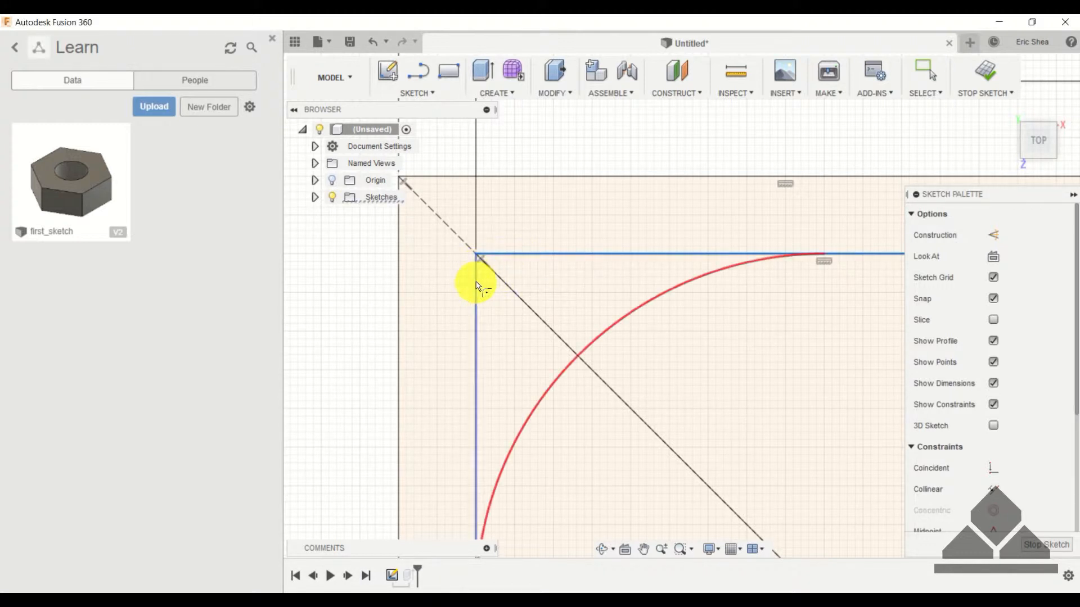
scroll(647, 343, down, 3)
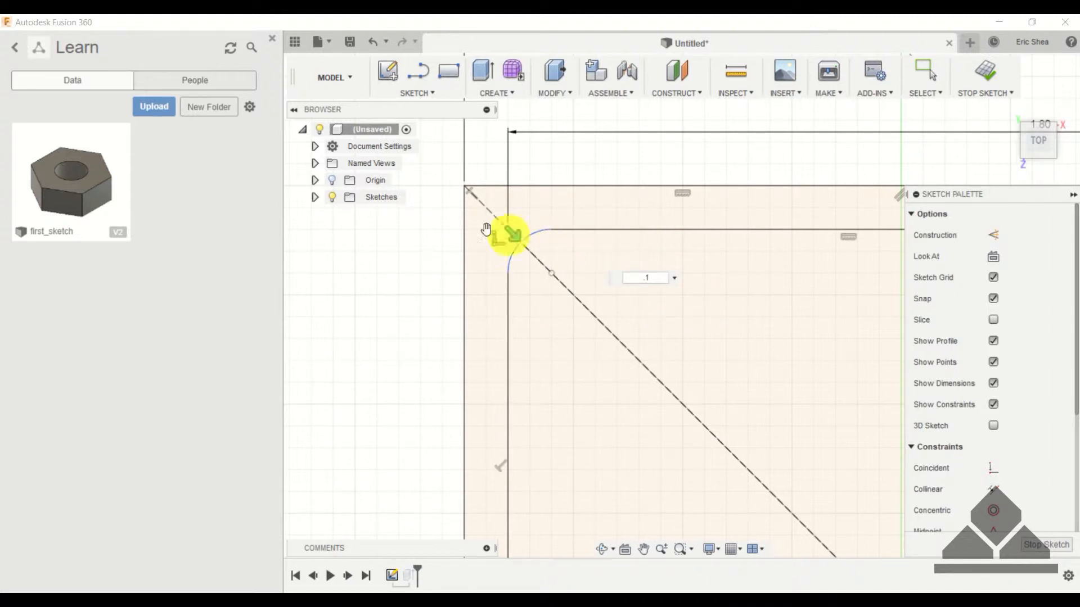
- Fillet the remaining corners of the inner and outer squares with the same 0.1 in radius and finish the sketch
click(465, 233)
click(562, 187)
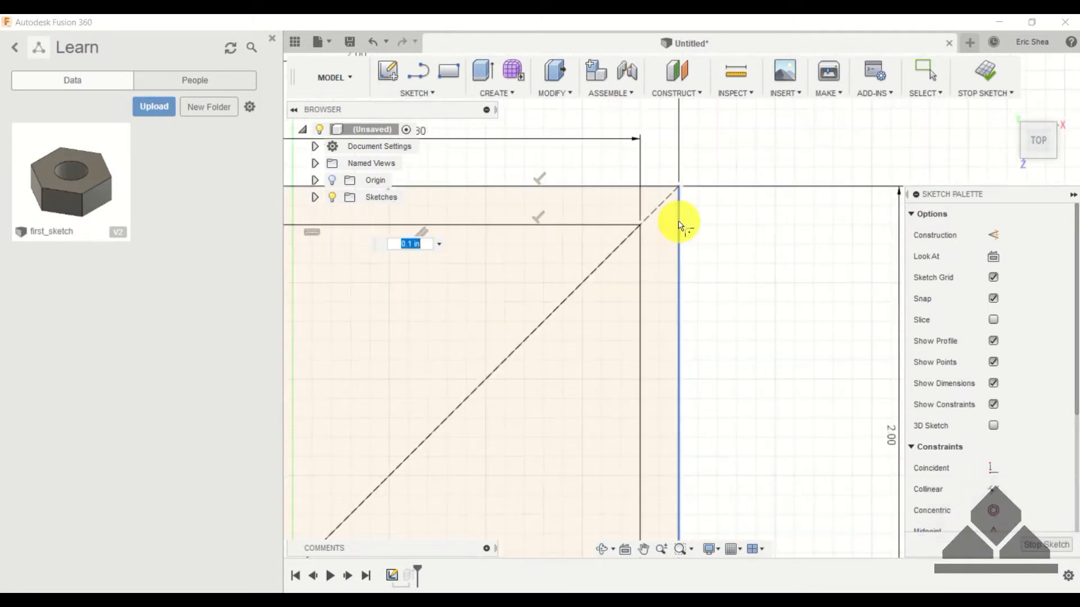
click(639, 241)
click(672, 188)
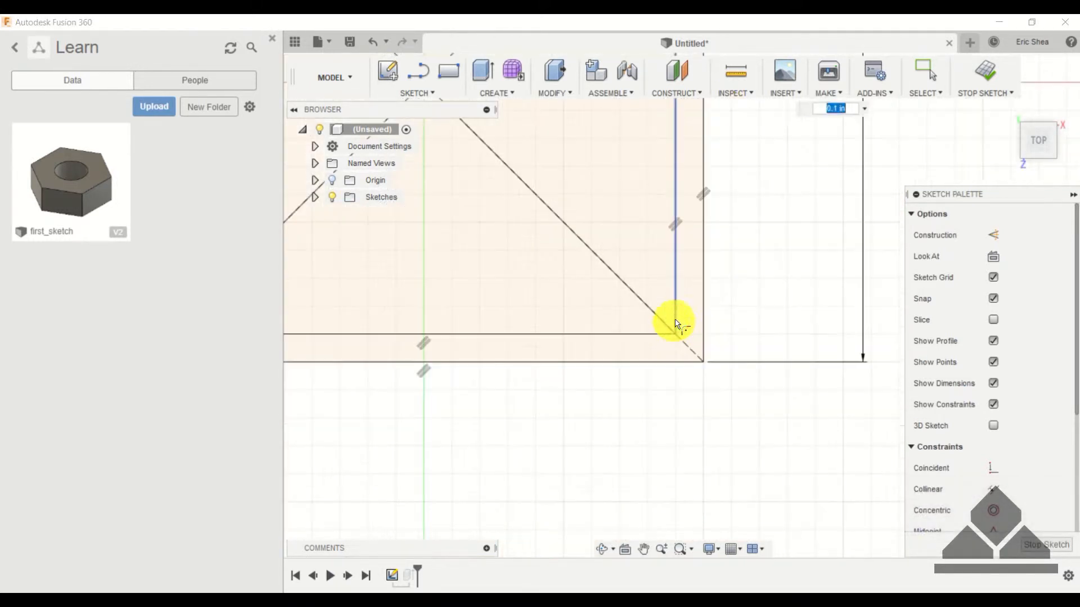
click(647, 334)
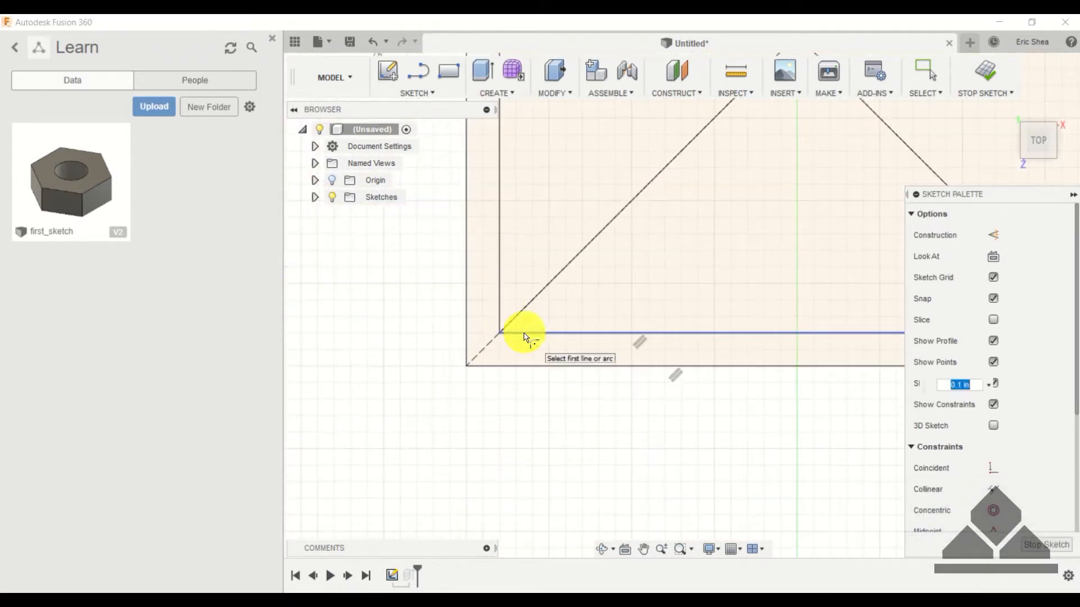
click(499, 303)
scroll(503, 373, down, 5)
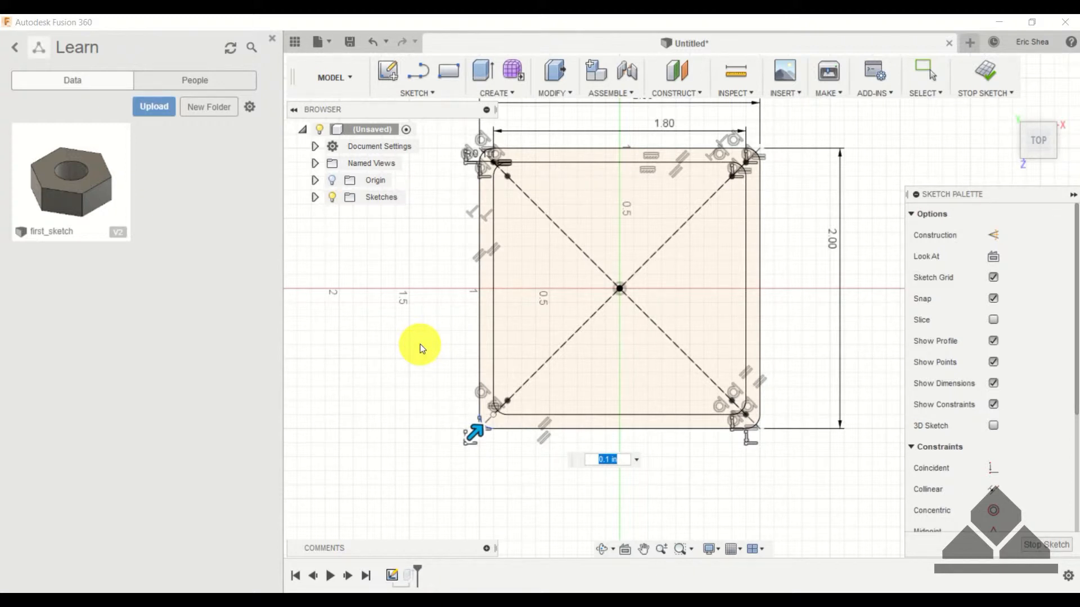
key(Return)
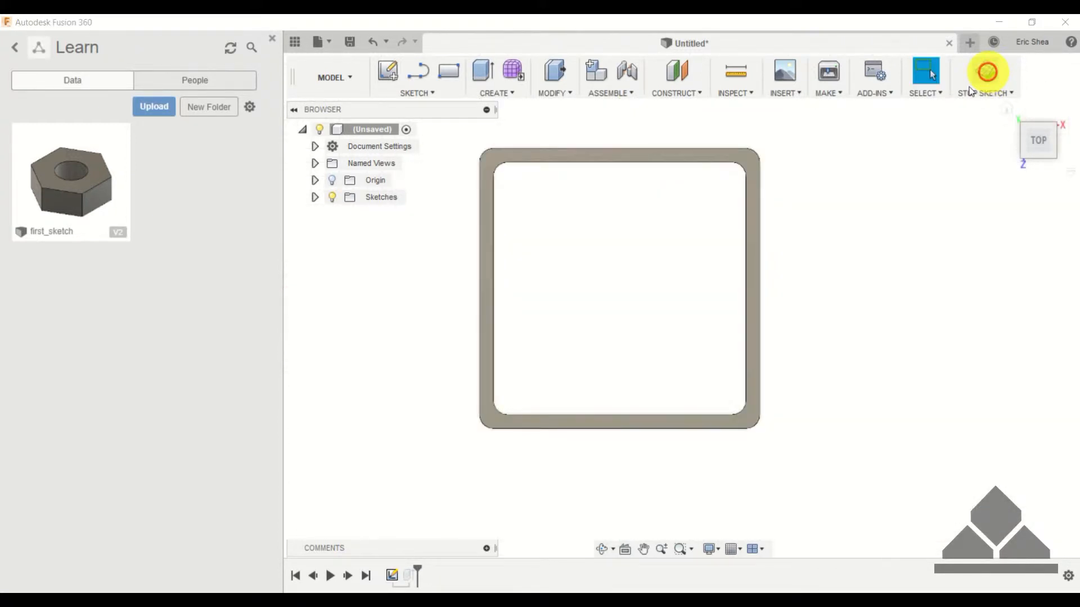
click(993, 79)
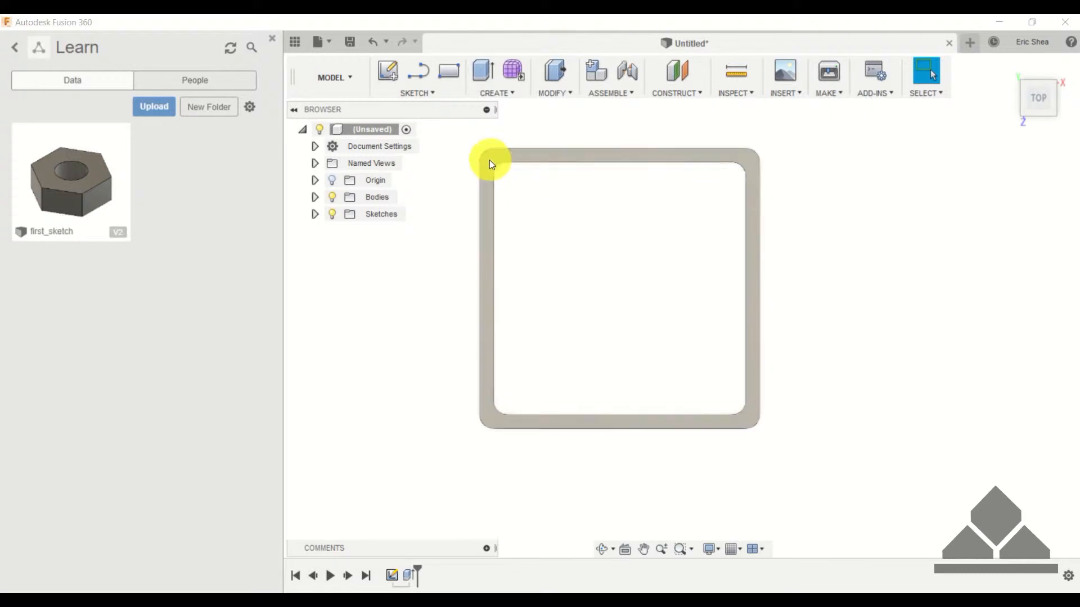
- Save the design as square_tubing in the Learn project
click(1009, 68)
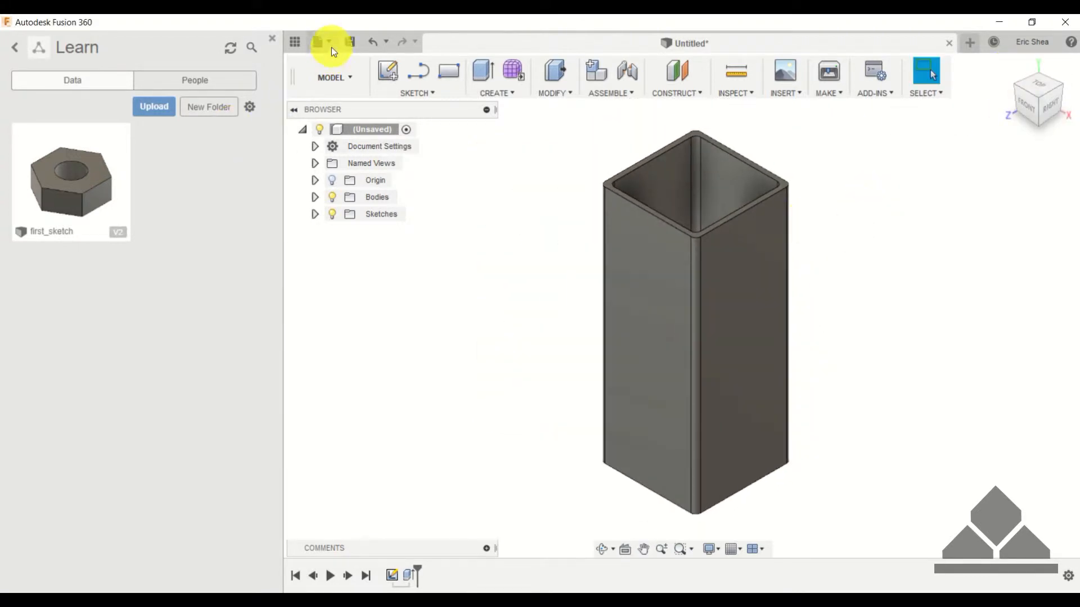
click(349, 45)
text(sq)
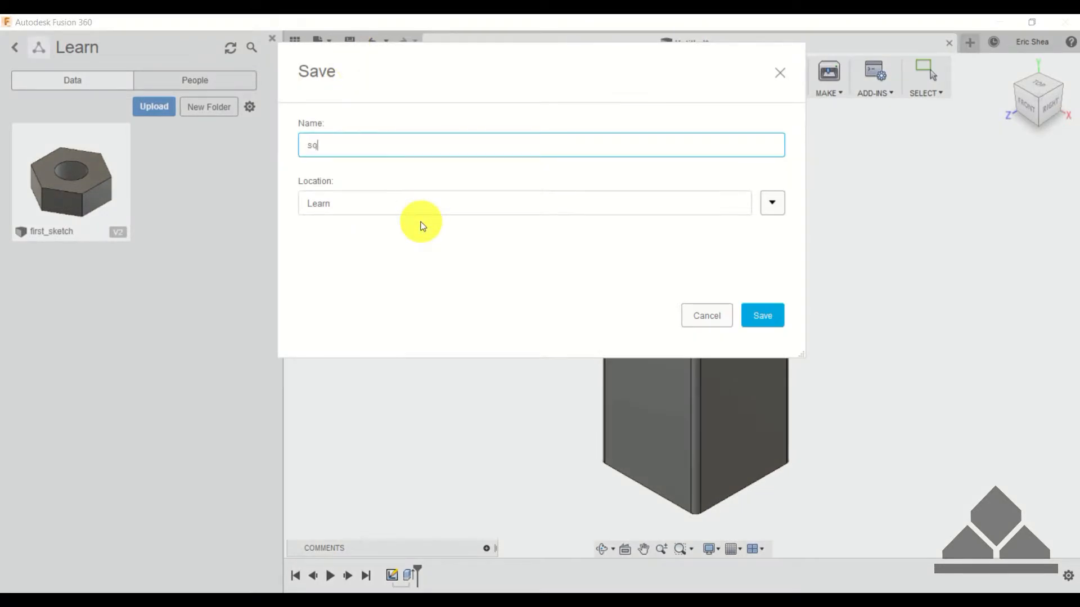
text(uare_tubing)
key(Return)
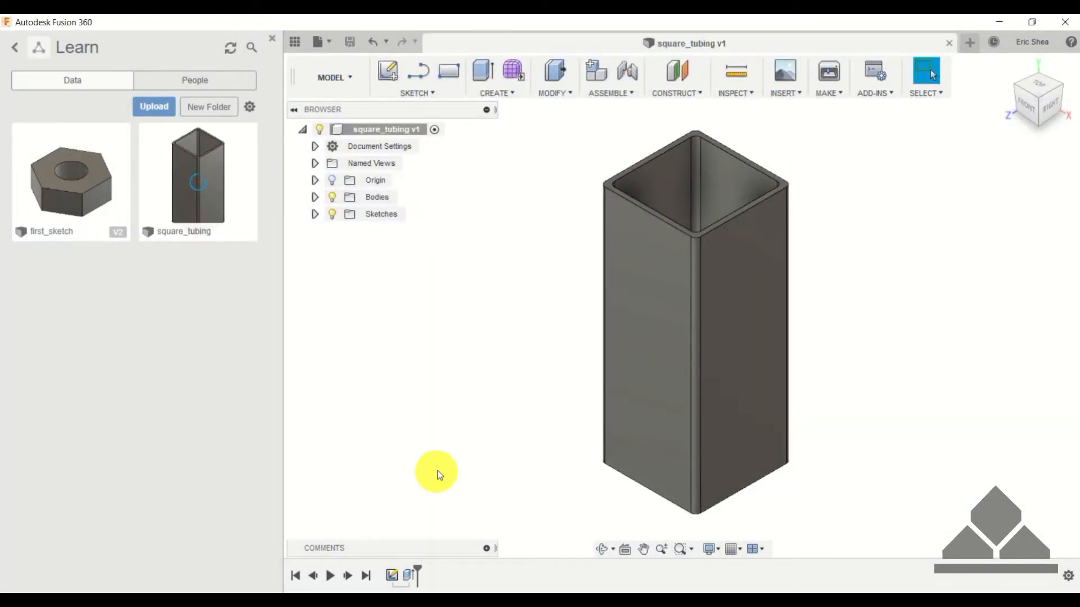
- Set the square tube's extrusion distance to 5.5 in and save the design as a new version
click(409, 577)
right_click(409, 578)
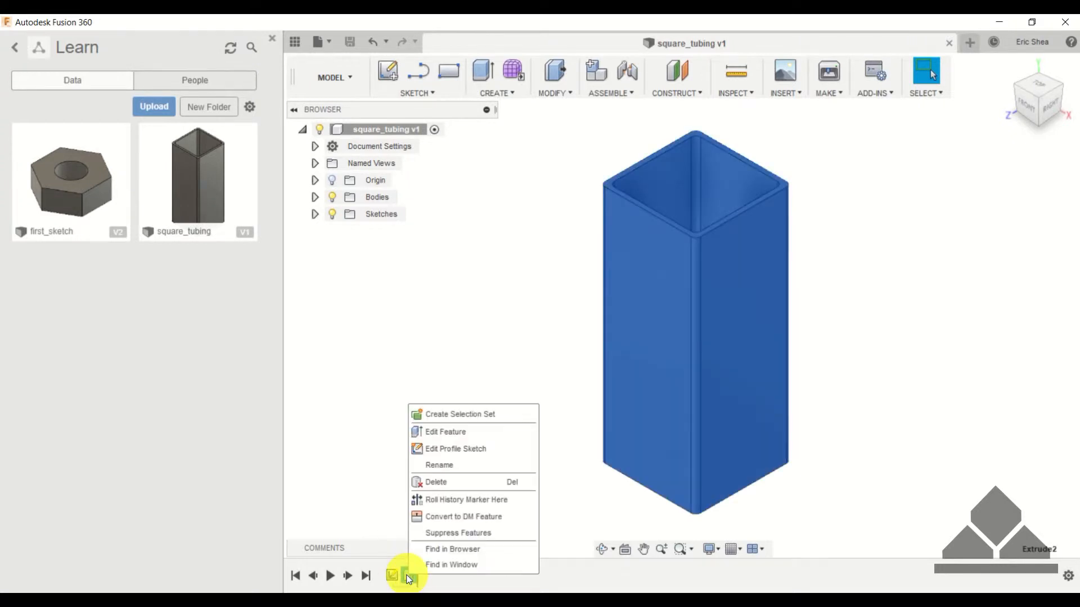
click(450, 433)
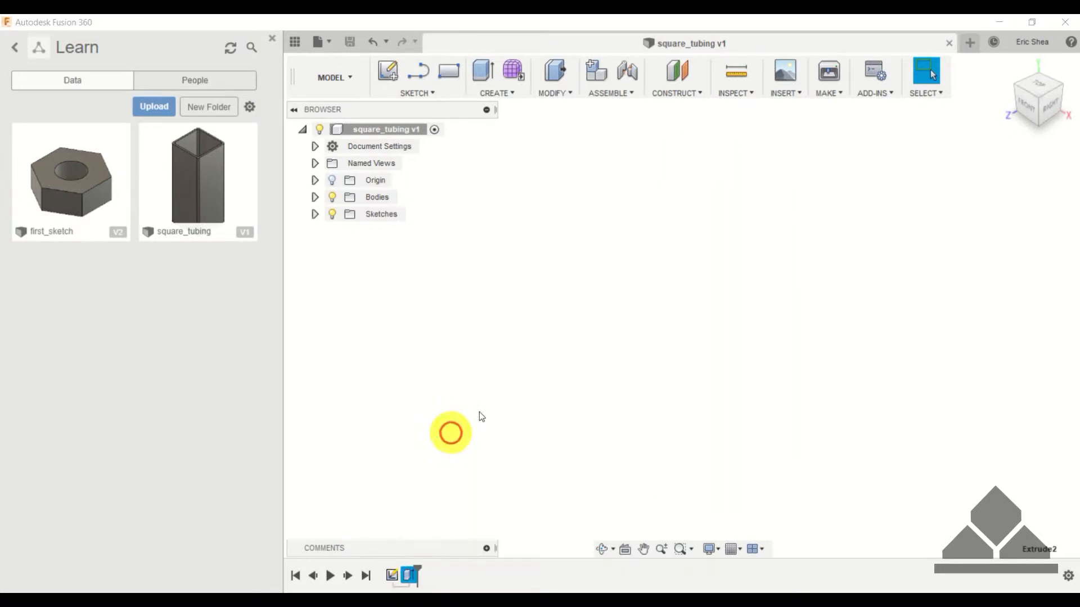
drag(657, 148, 656, 121)
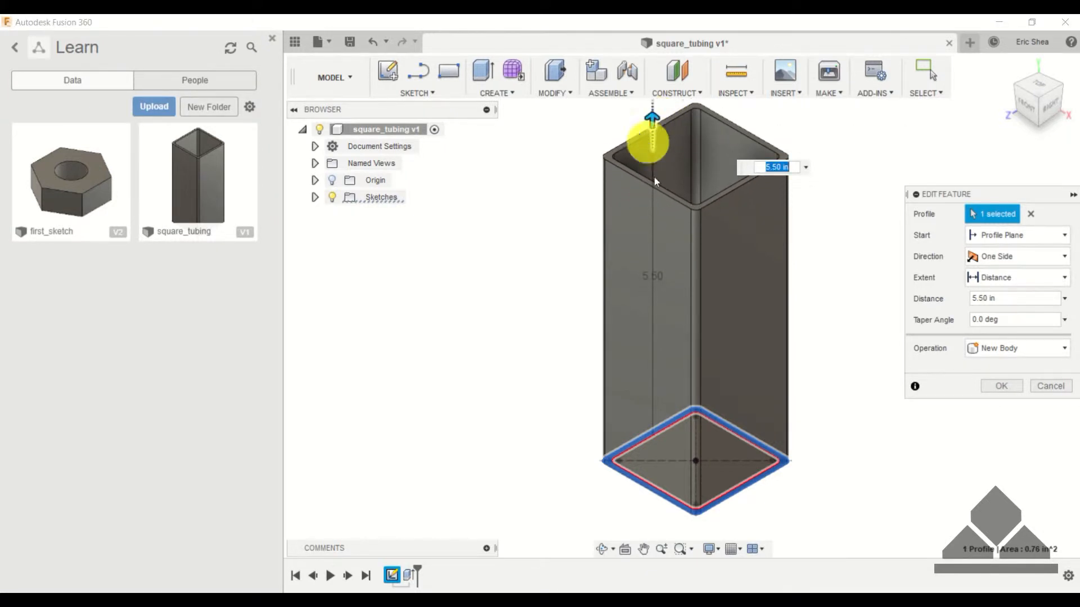
click(1001, 385)
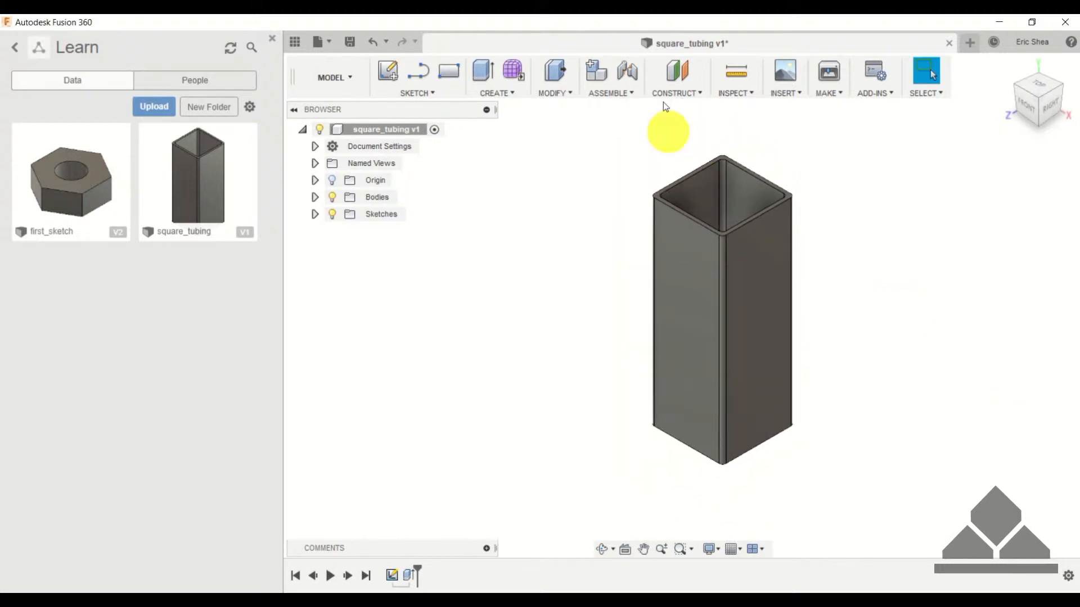
click(349, 43)
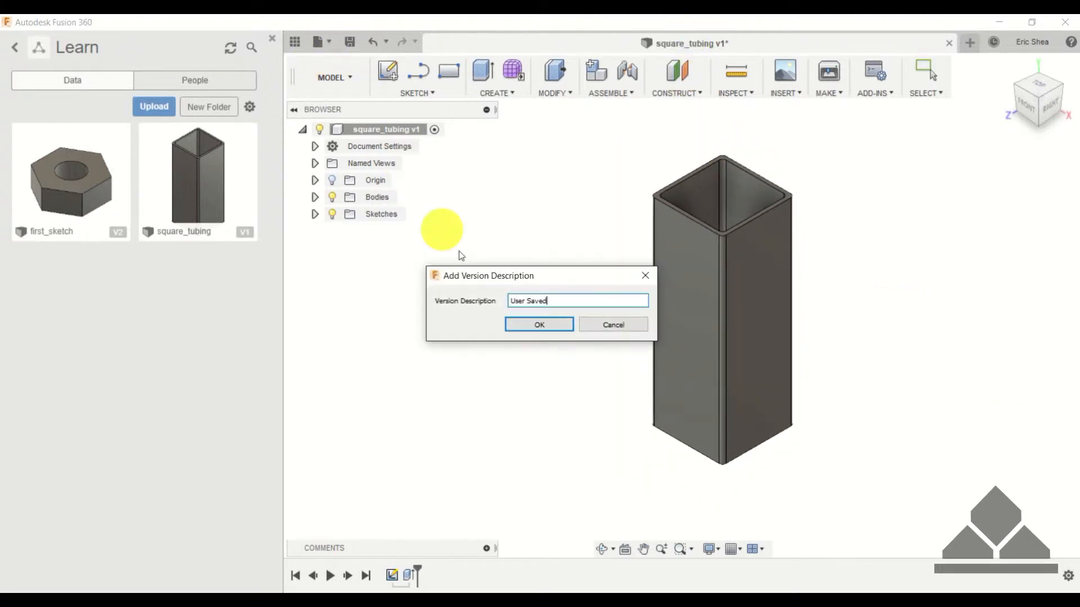
click(523, 326)
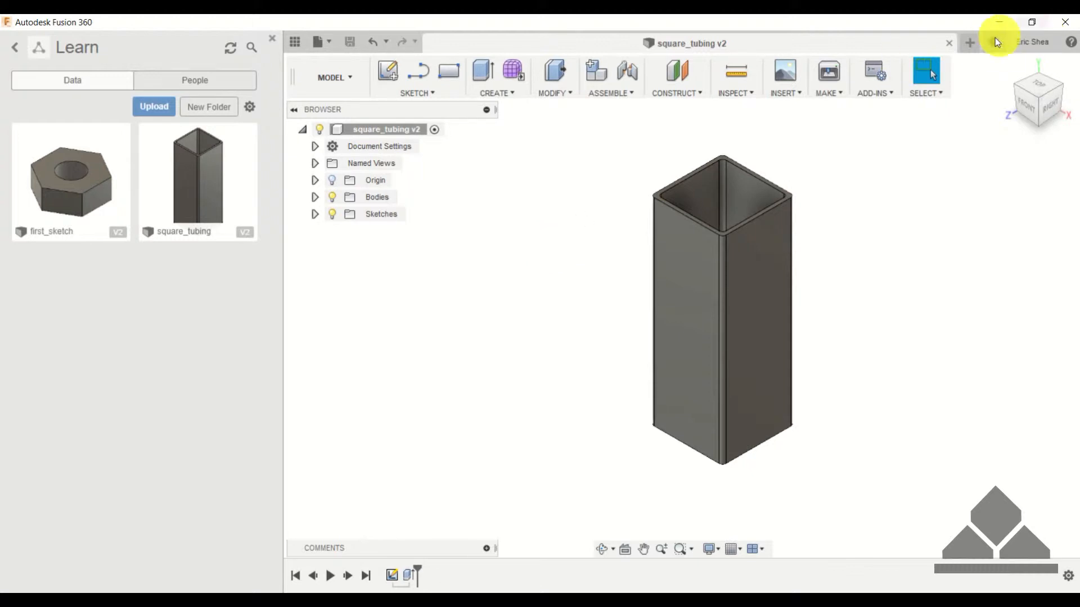
- Create a new design and save it as circular_tubing in the Learn project
click(971, 43)
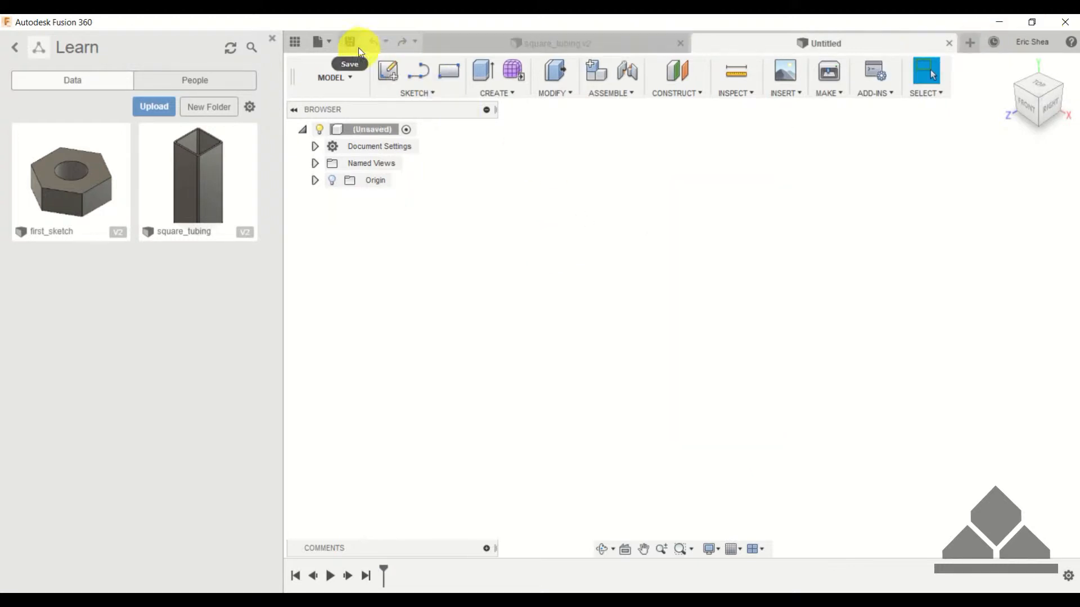
key(ctrl+s)
text(circular_)
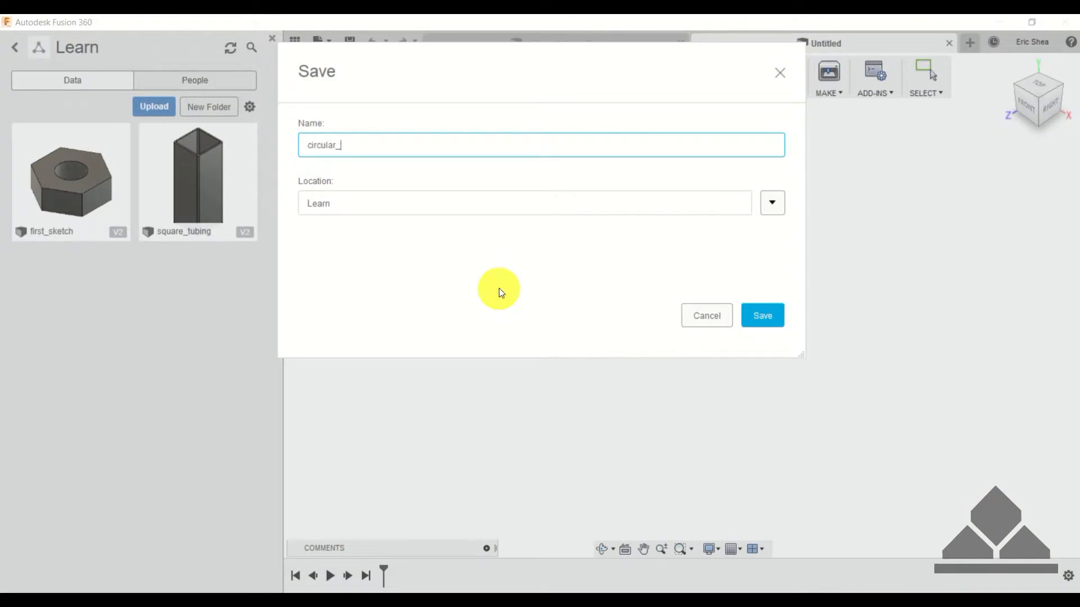
text(tubing)
key(Return)
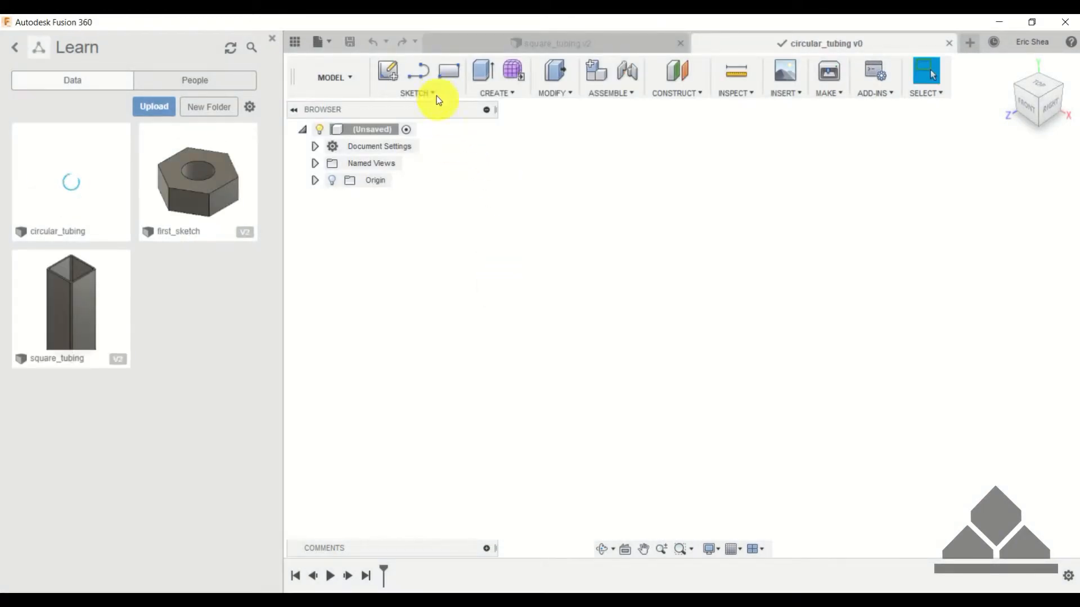
- Start a sketch on the horizontal origin plane and draw a center-diameter circle centred on the origin
click(387, 72)
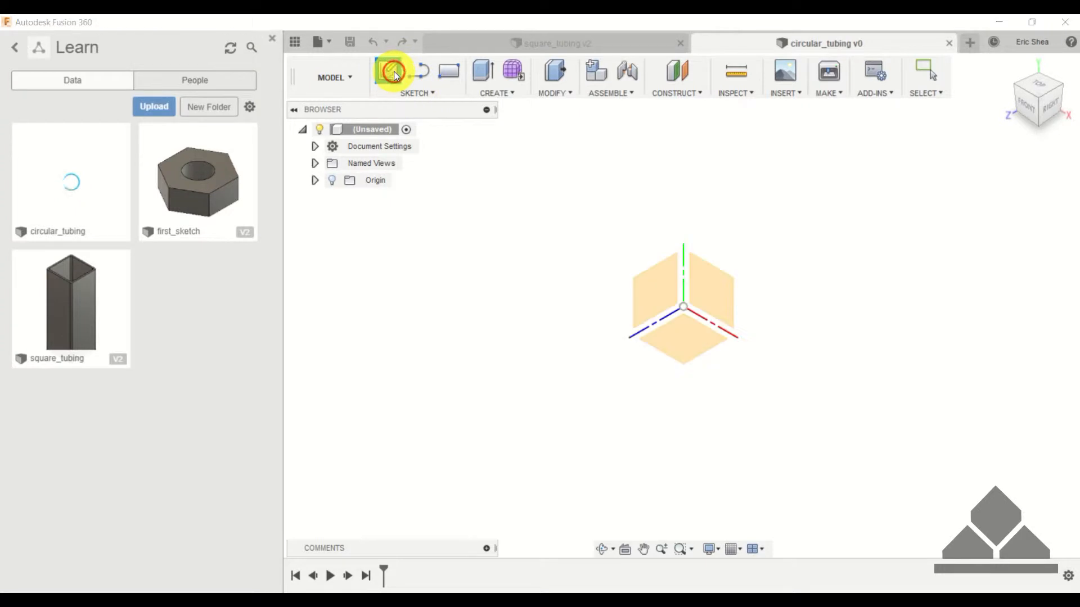
click(685, 341)
click(433, 96)
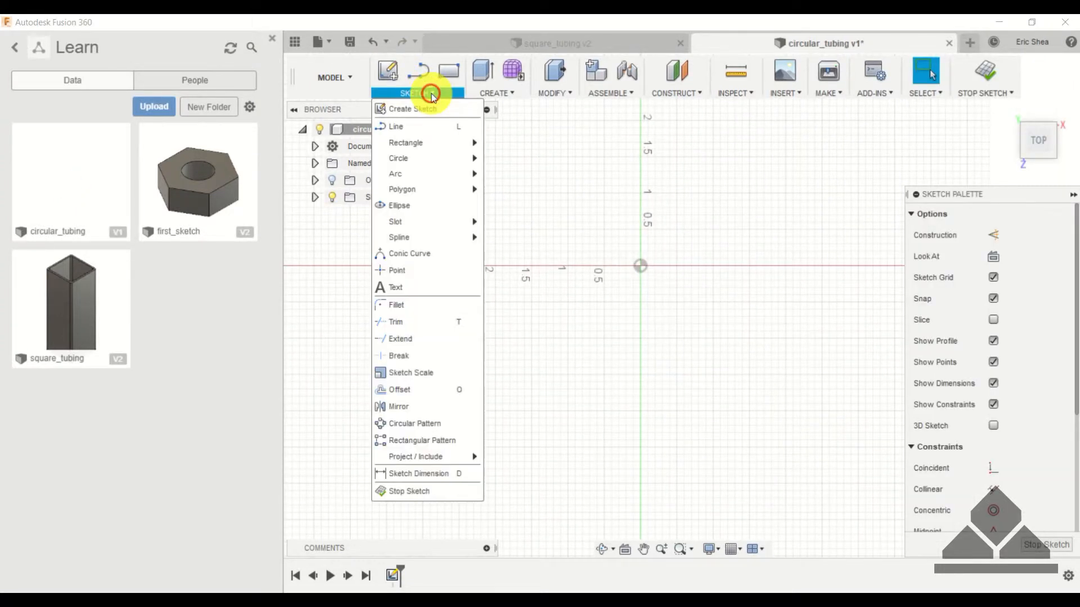
mouse_move(440, 163)
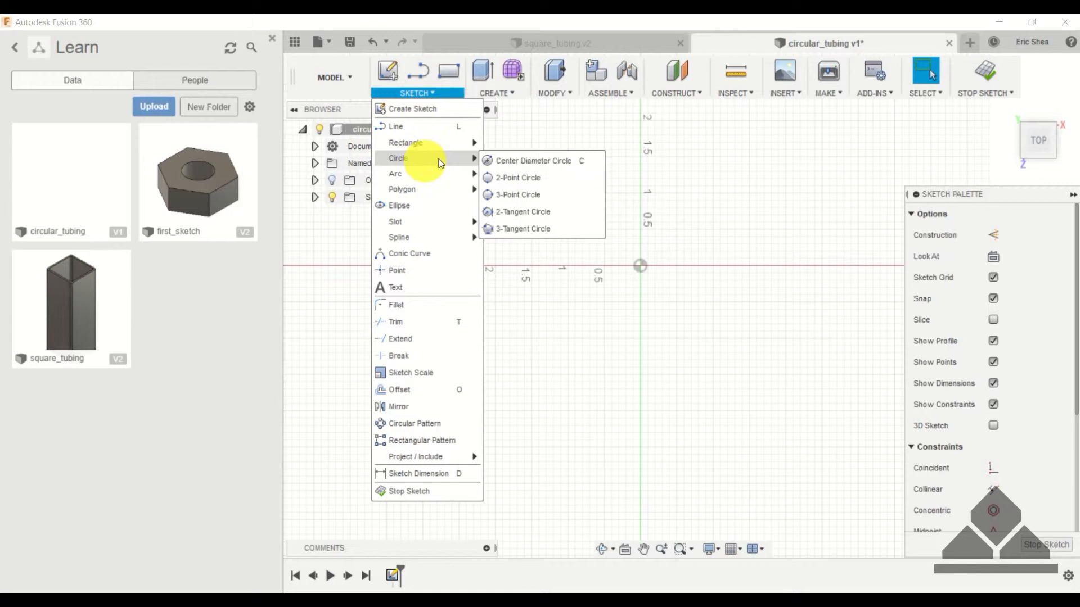
click(516, 160)
click(640, 266)
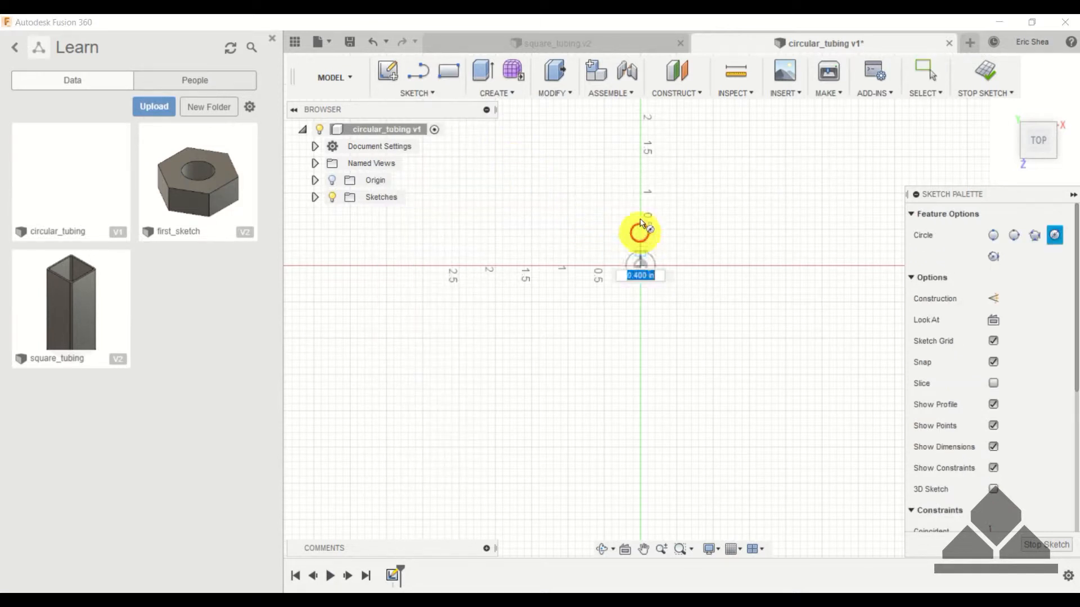
click(641, 172)
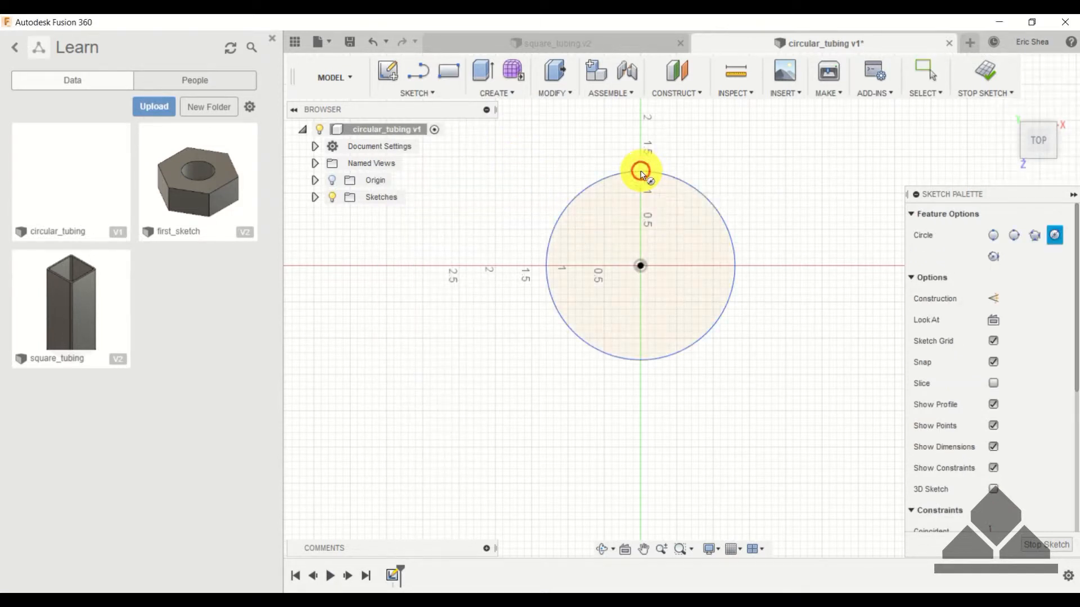
- Dimension the circle's diameter to 2 in and finish the sketch
key(Escape)
key(d)
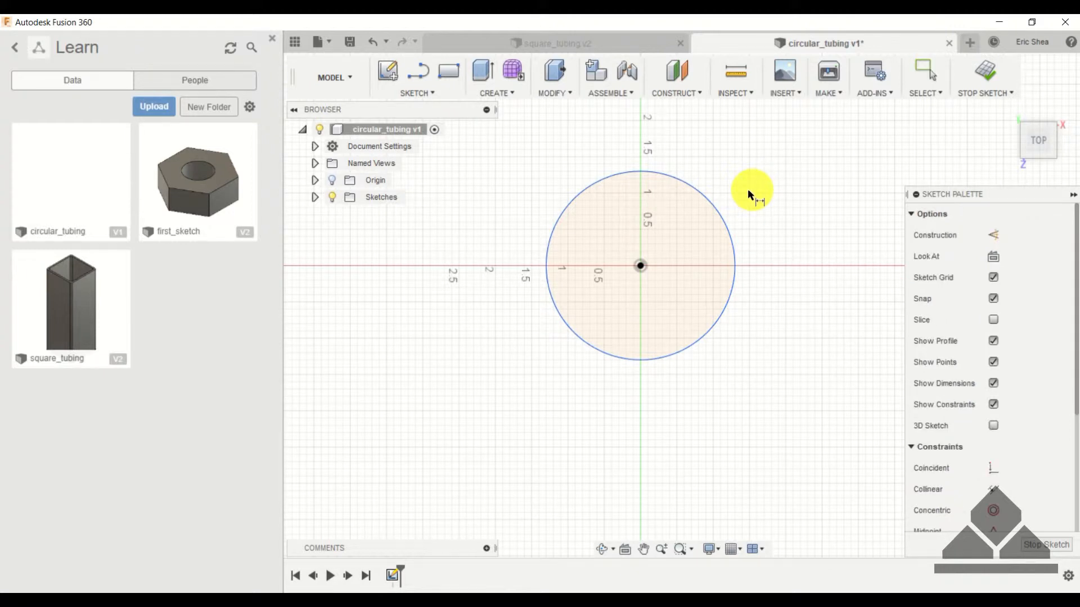
click(709, 198)
click(745, 171)
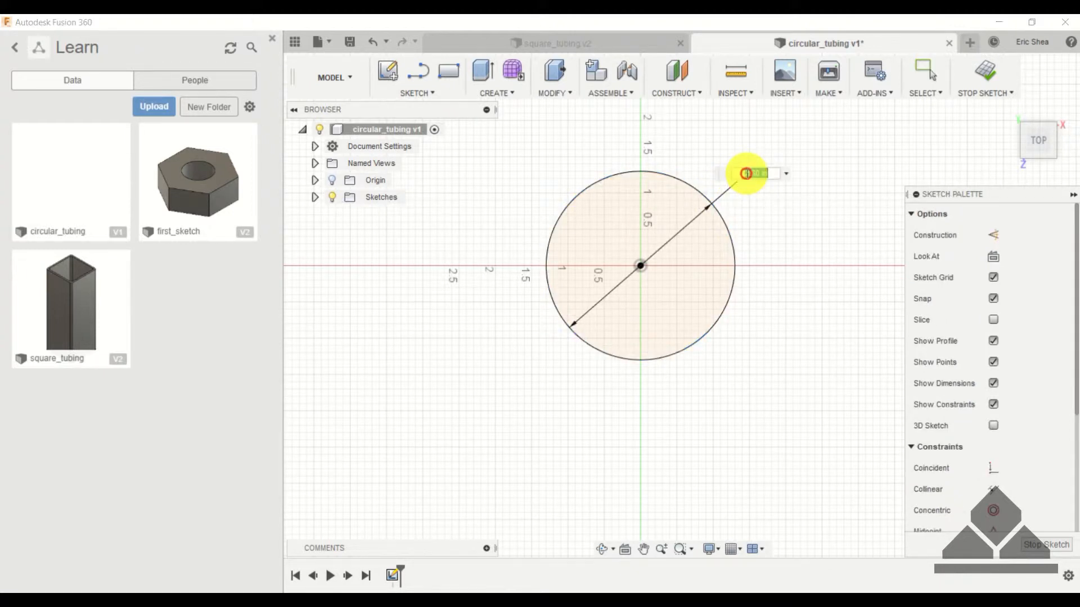
text(2)
key(Return)
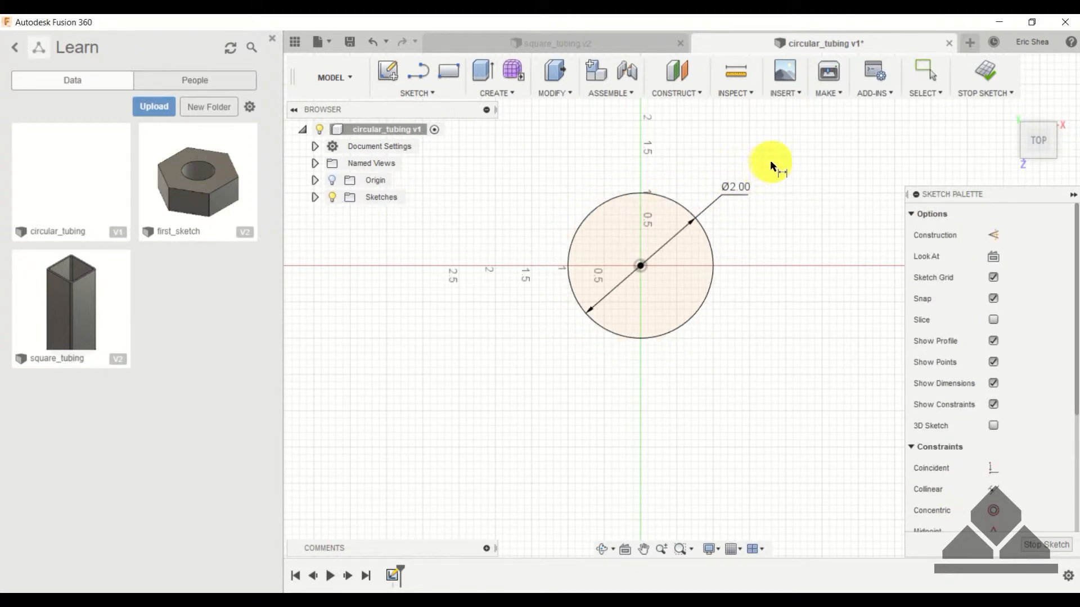
key(Escape)
click(990, 69)
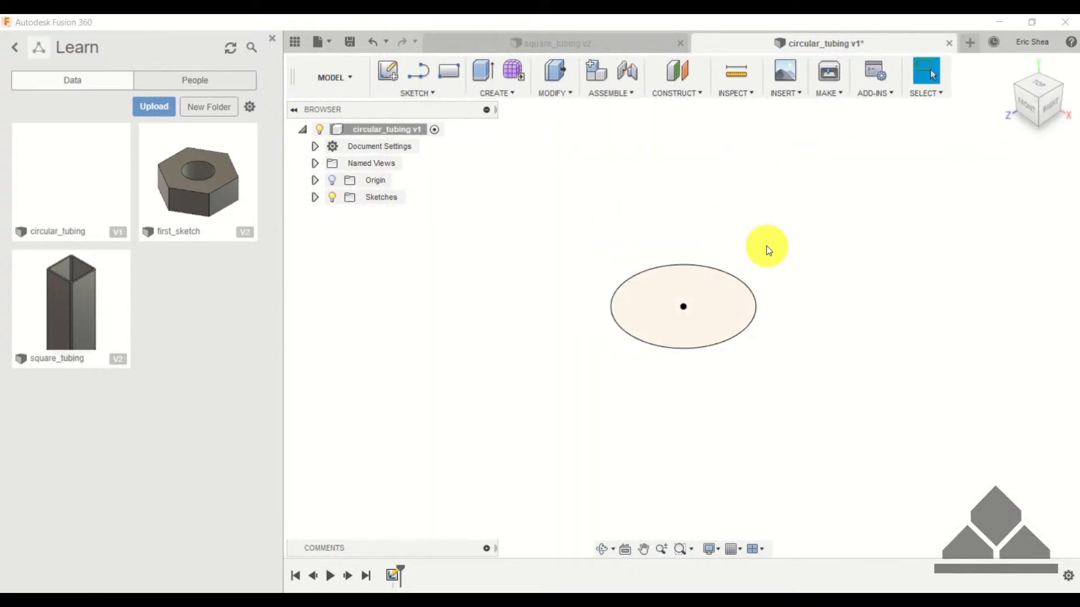
- Extrude the circular profile 2 in upward as a new body
key(e)
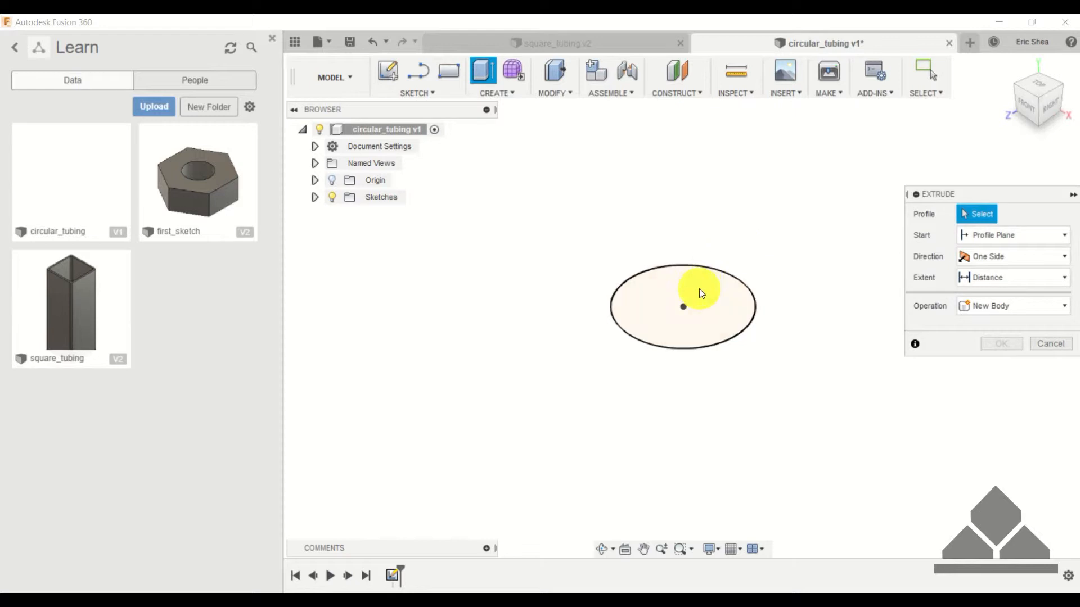
click(700, 288)
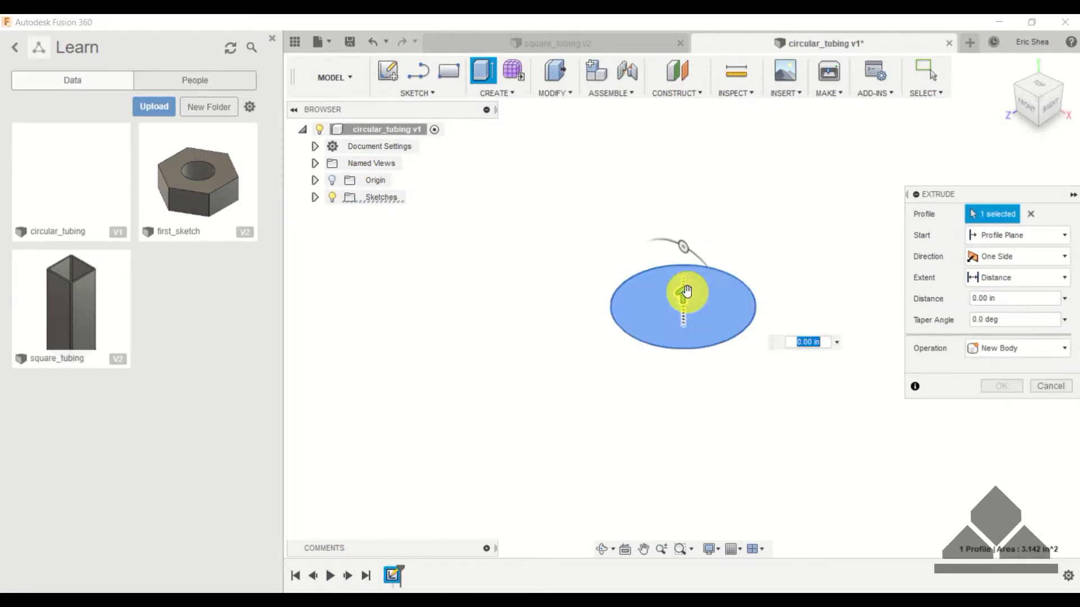
drag(687, 289, 672, 174)
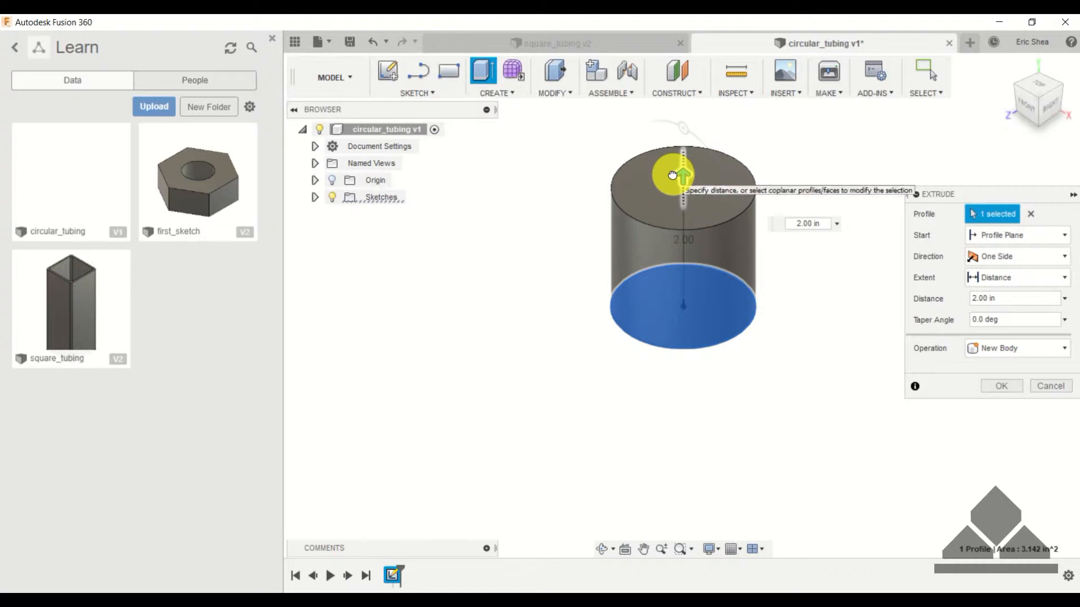
click(1003, 386)
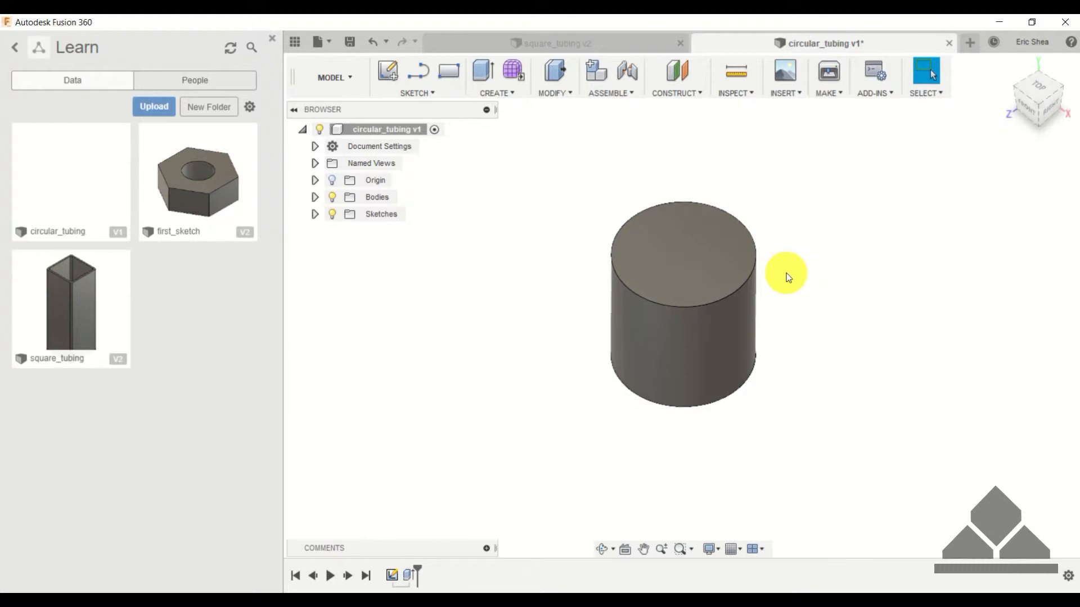
- Edit the cylinder's extrusion to a 10-degree taper angle and examine the tapered shape from the front
right_click(408, 576)
click(448, 438)
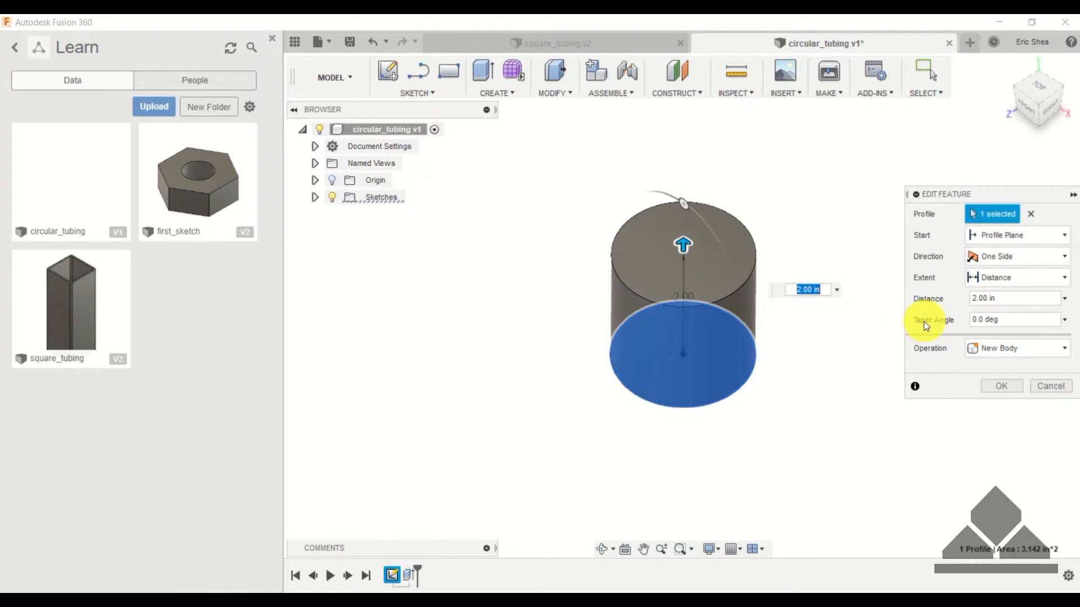
click(973, 319)
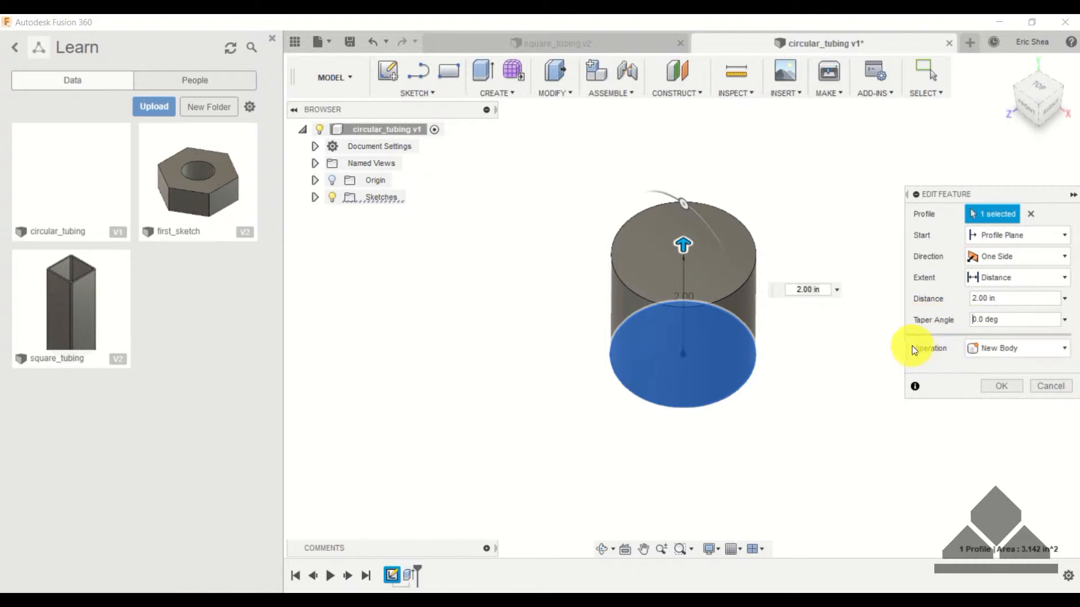
text(1)
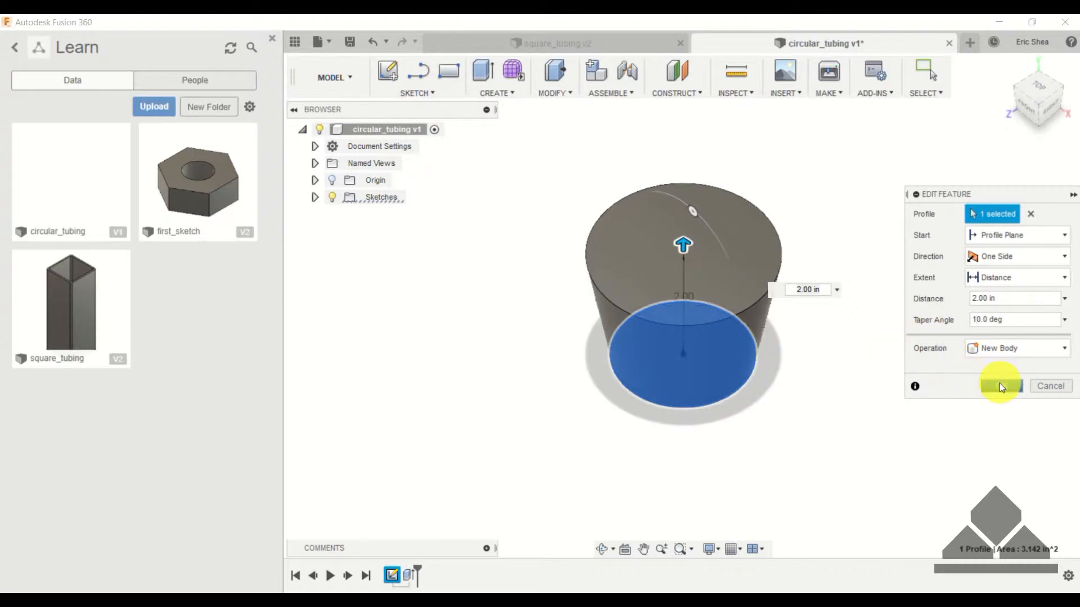
click(1000, 386)
click(1028, 106)
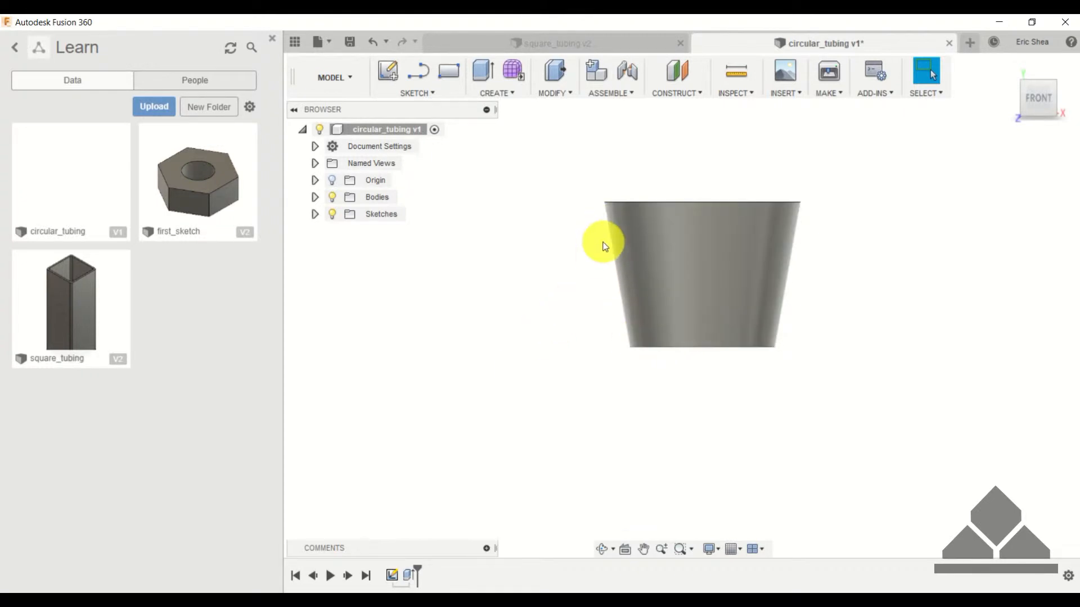
shift+middle_drag(545, 251, 559, 276)
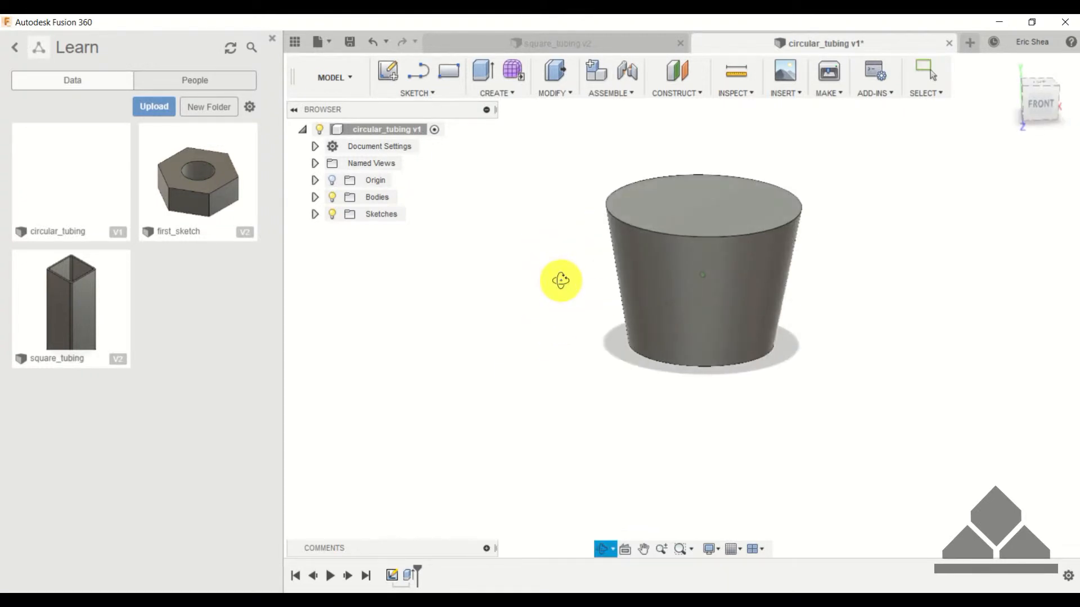
- Reset the taper angle of the cylinder's extrusion to 0 degrees
click(1037, 76)
right_click(411, 575)
click(448, 430)
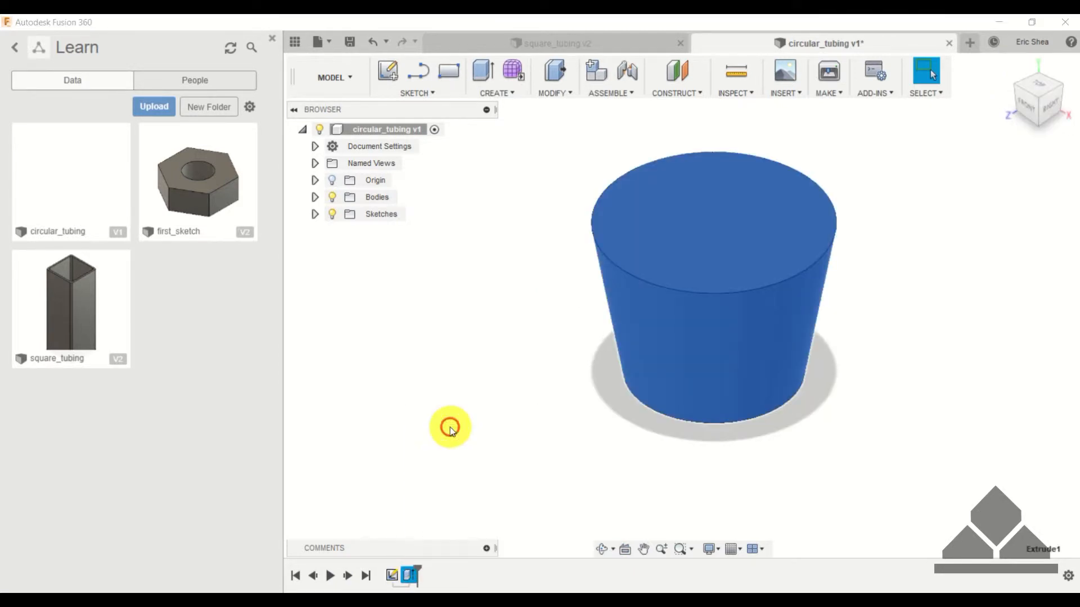
click(977, 320)
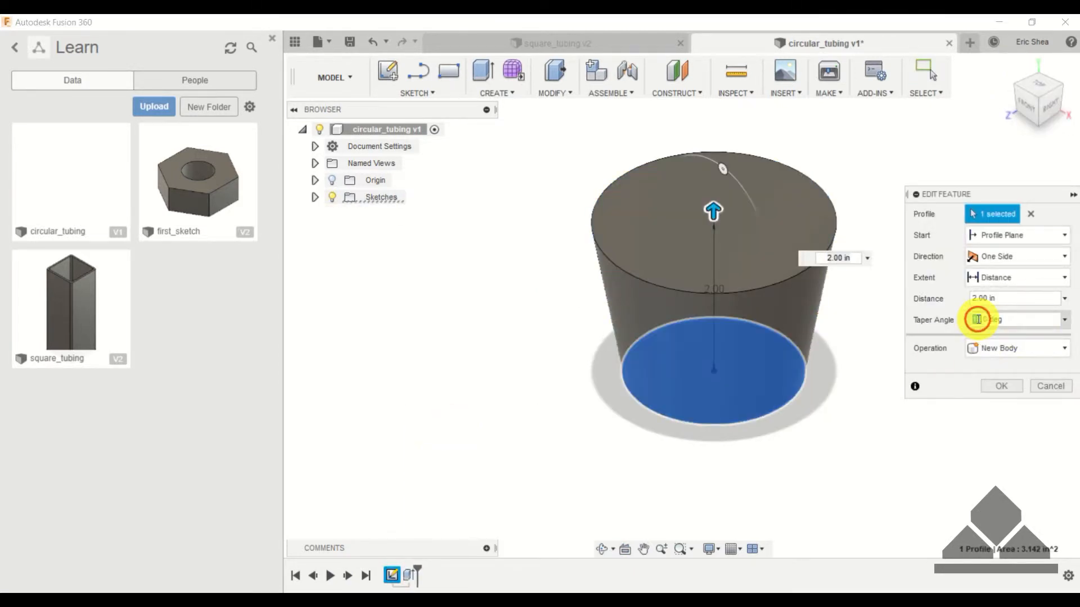
click(1001, 385)
- Start a sketch on the cylinder's top face and draw a smaller center-diameter circle concentric with its edge
shift+middle_drag(905, 211, 915, 229)
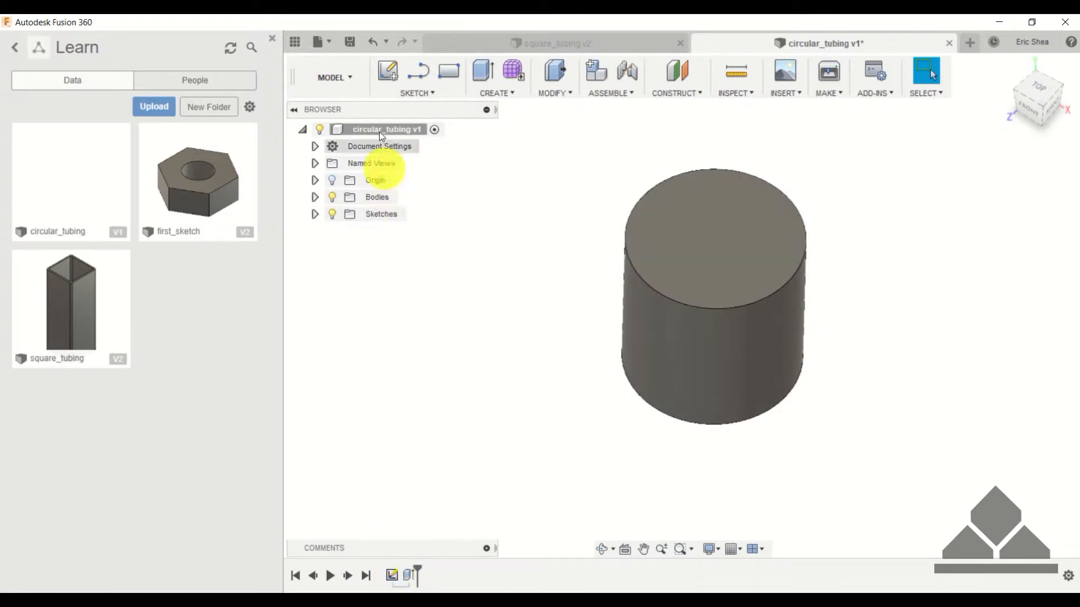
click(388, 72)
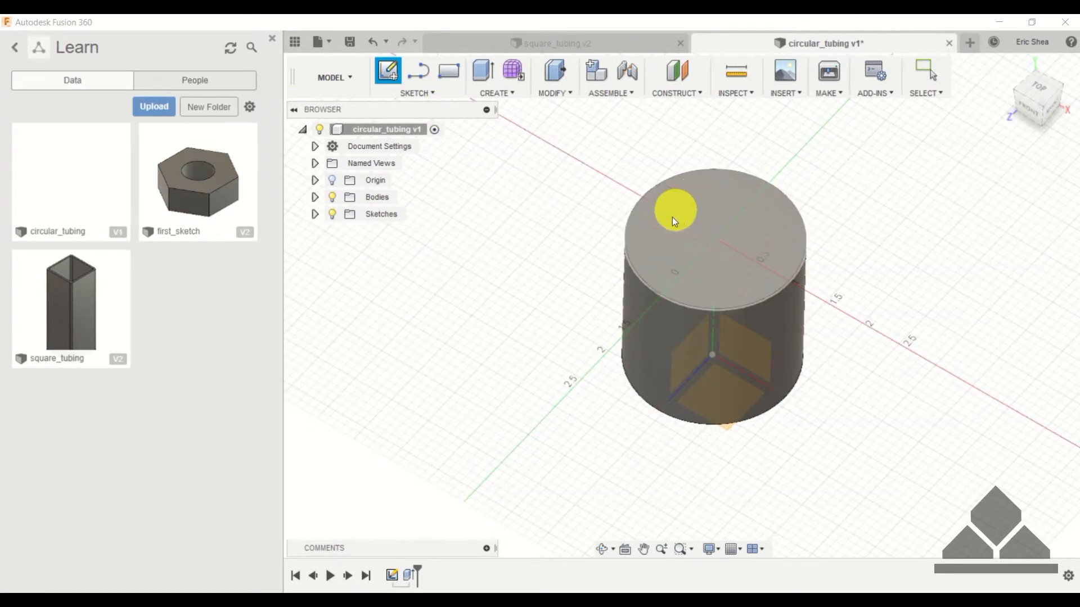
click(735, 228)
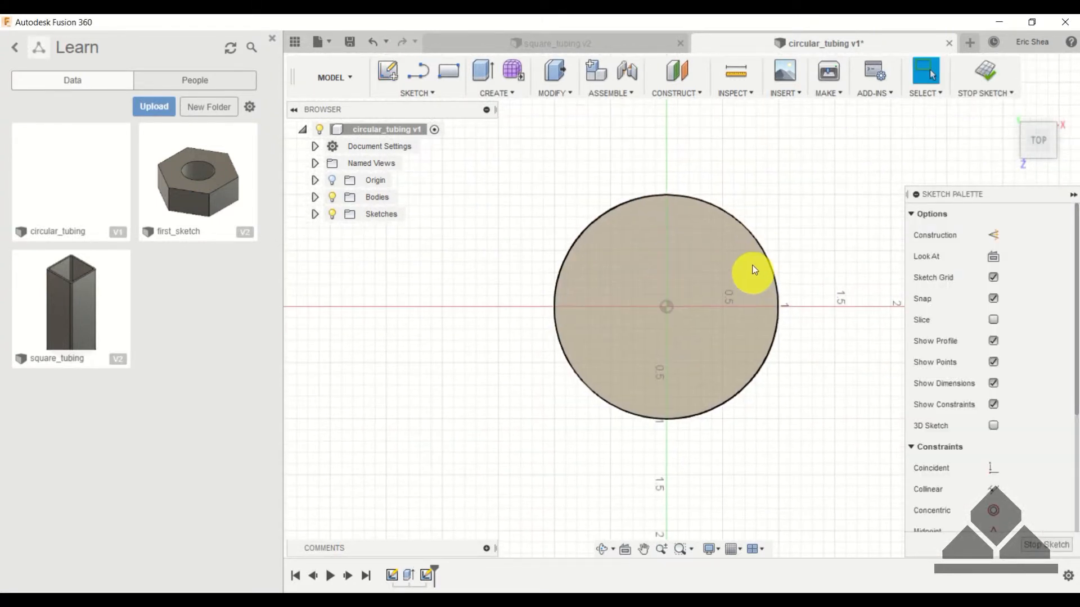
click(432, 93)
mouse_move(440, 163)
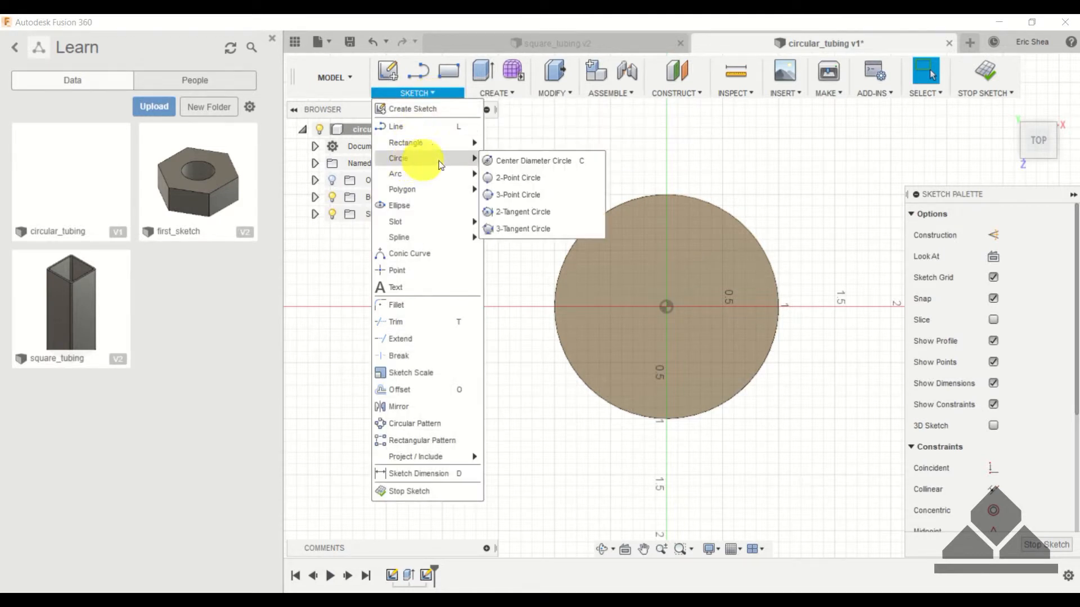
click(515, 160)
click(667, 306)
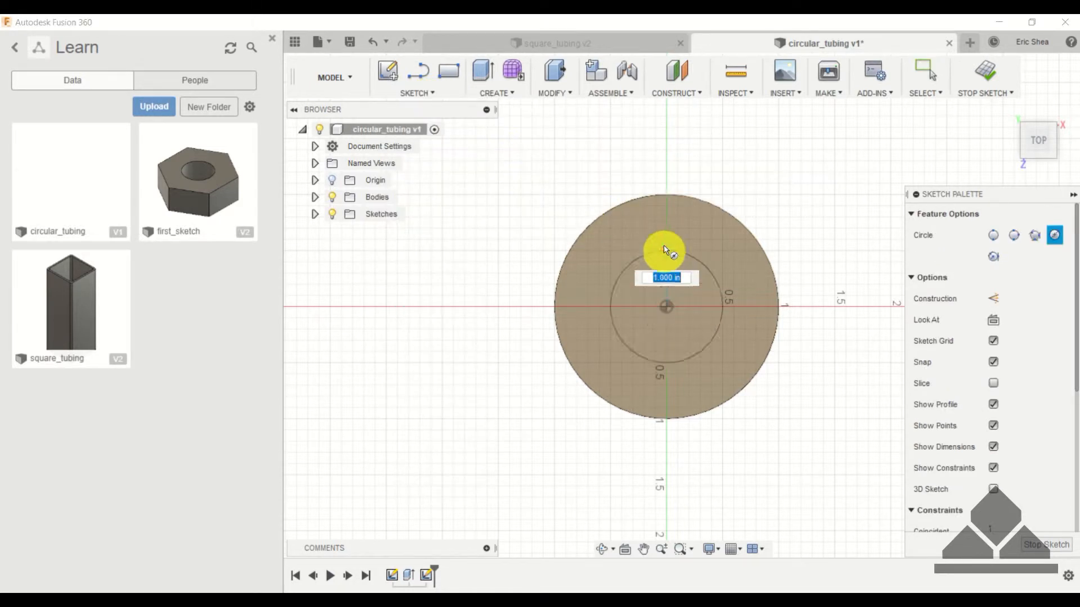
click(667, 222)
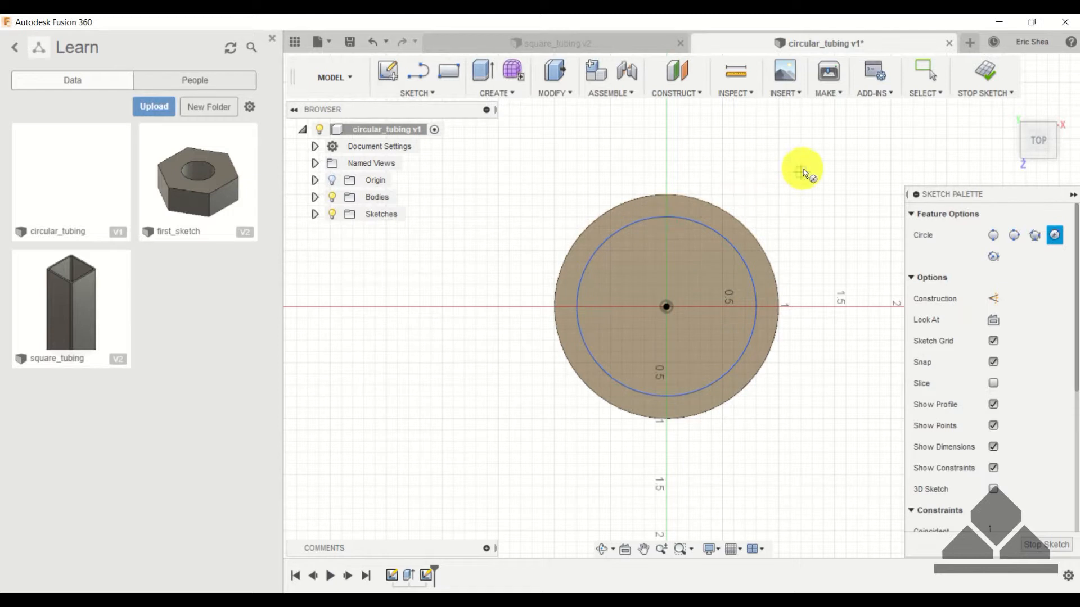
- Add a diameter dimension to the inner circle and finish the sketch
key(Escape)
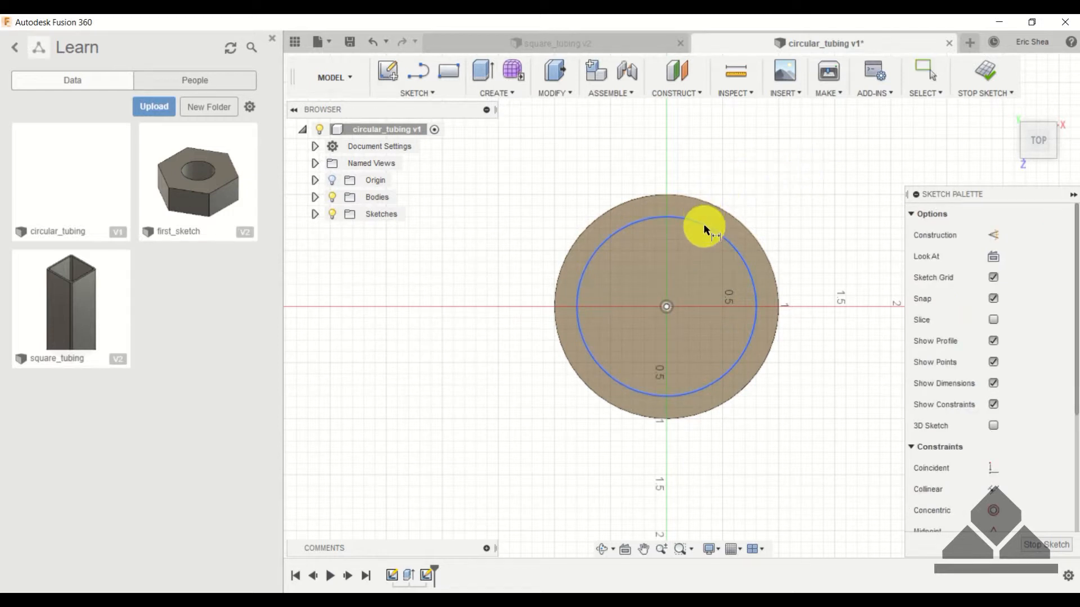
key(d)
click(704, 224)
click(790, 192)
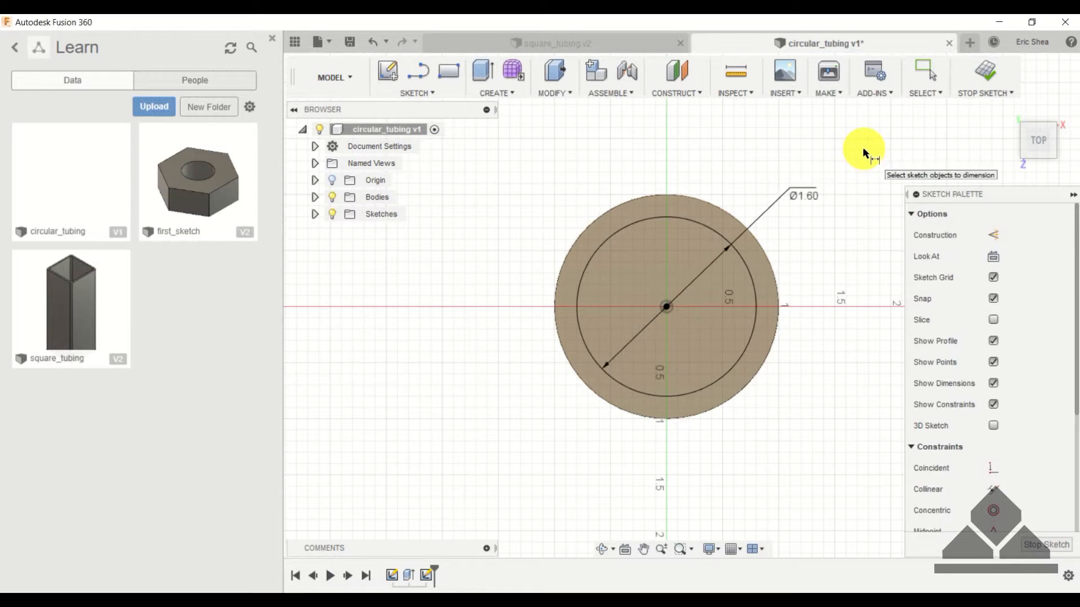
click(982, 72)
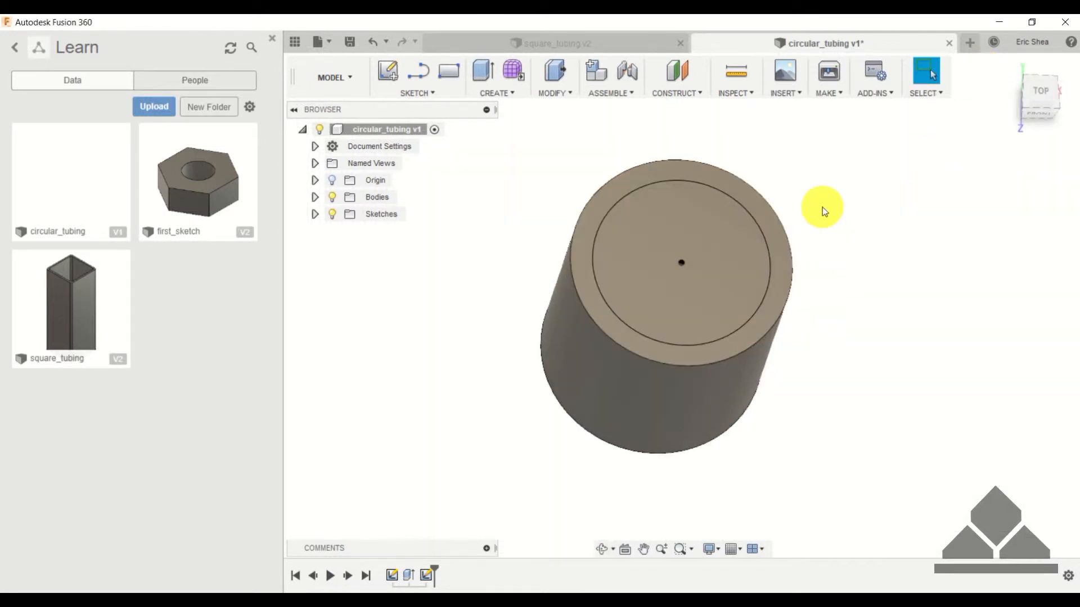
- Extrude the inner circle profile downward as a Cut with extent All to hollow out the cylinder
key(e)
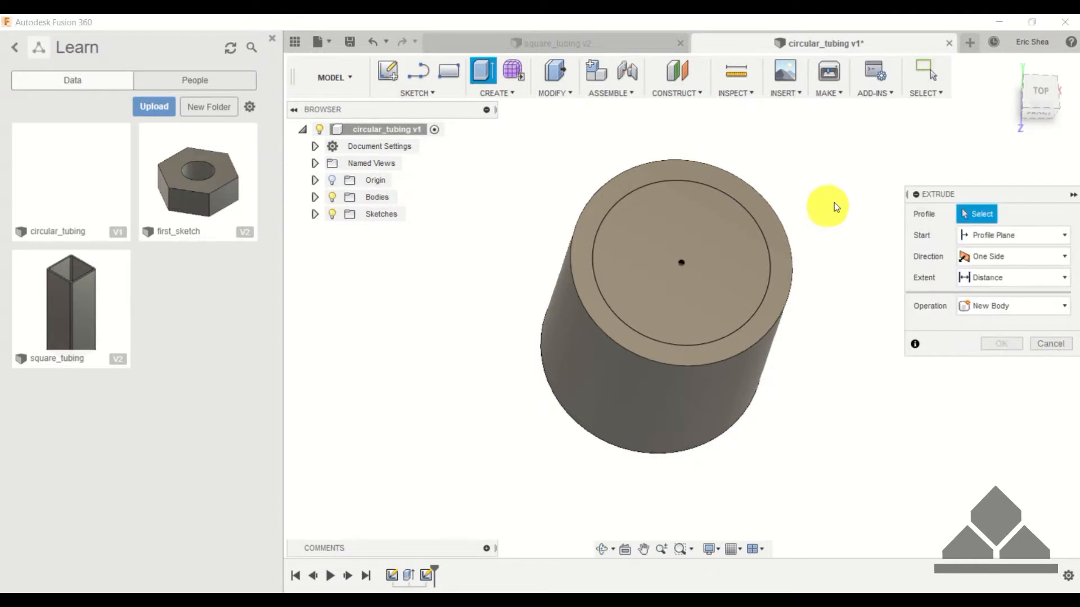
click(700, 221)
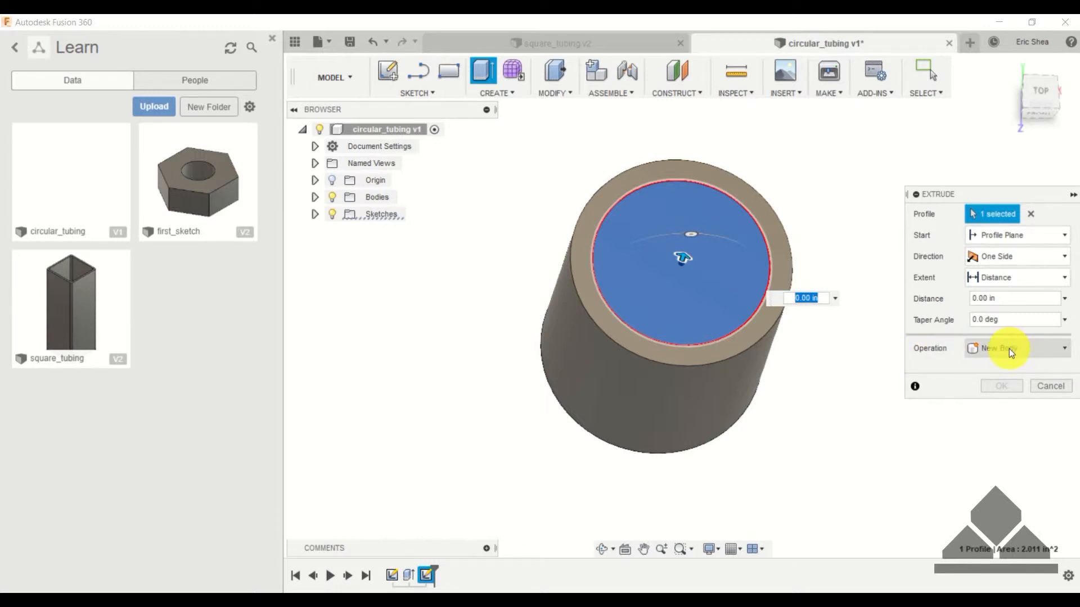
shift+middle_drag(853, 354, 868, 302)
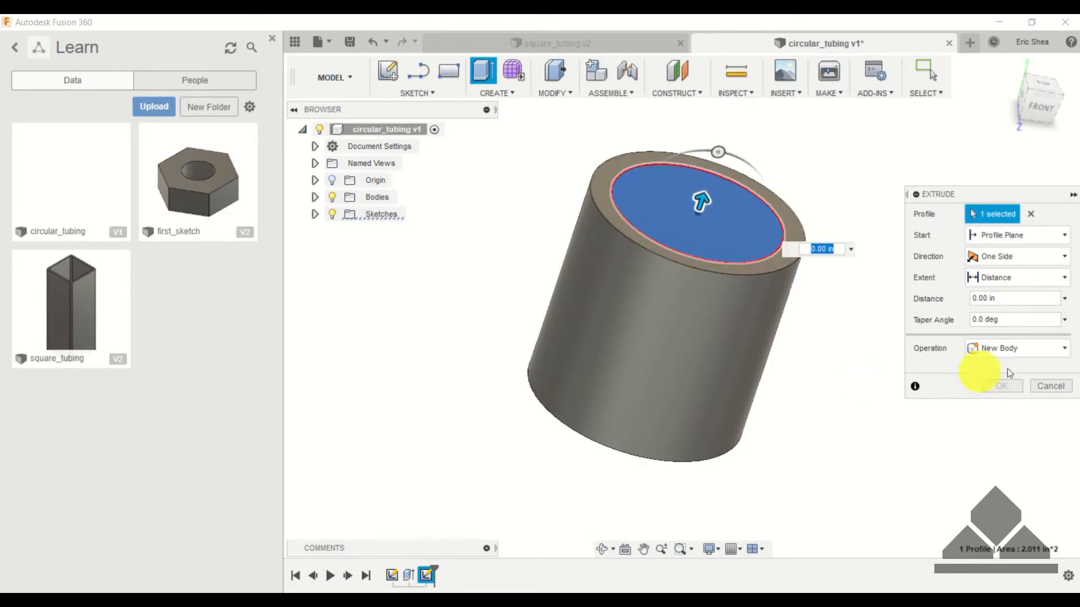
click(1023, 350)
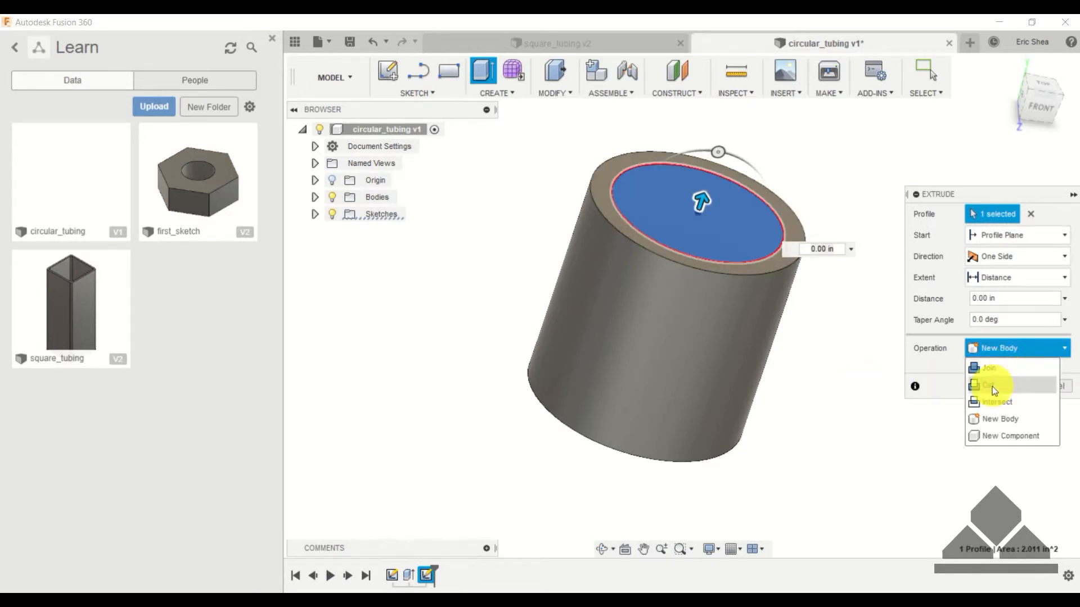
click(1008, 386)
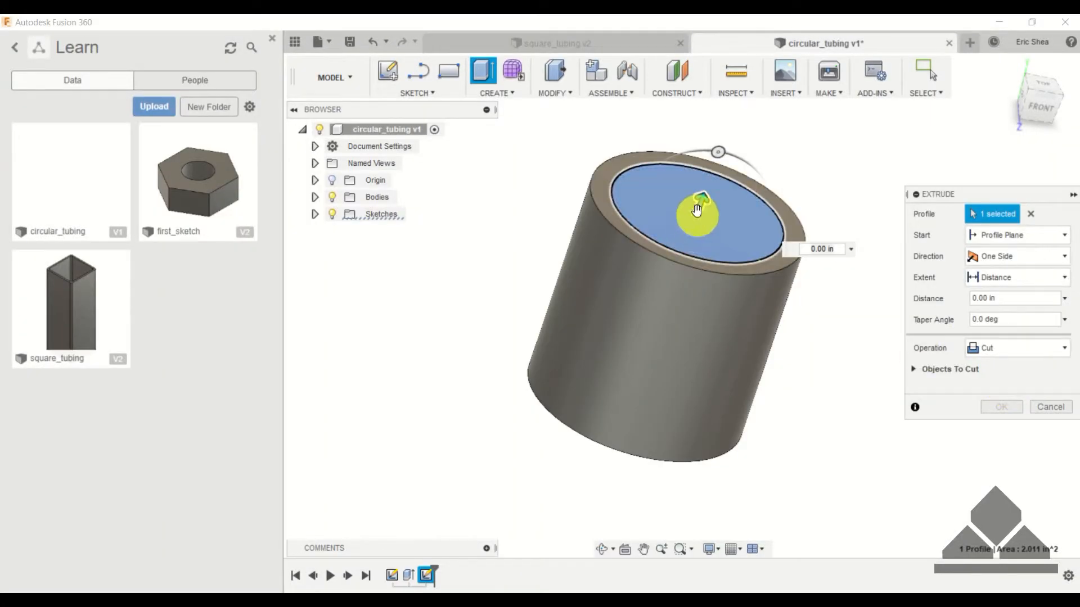
drag(704, 206, 683, 347)
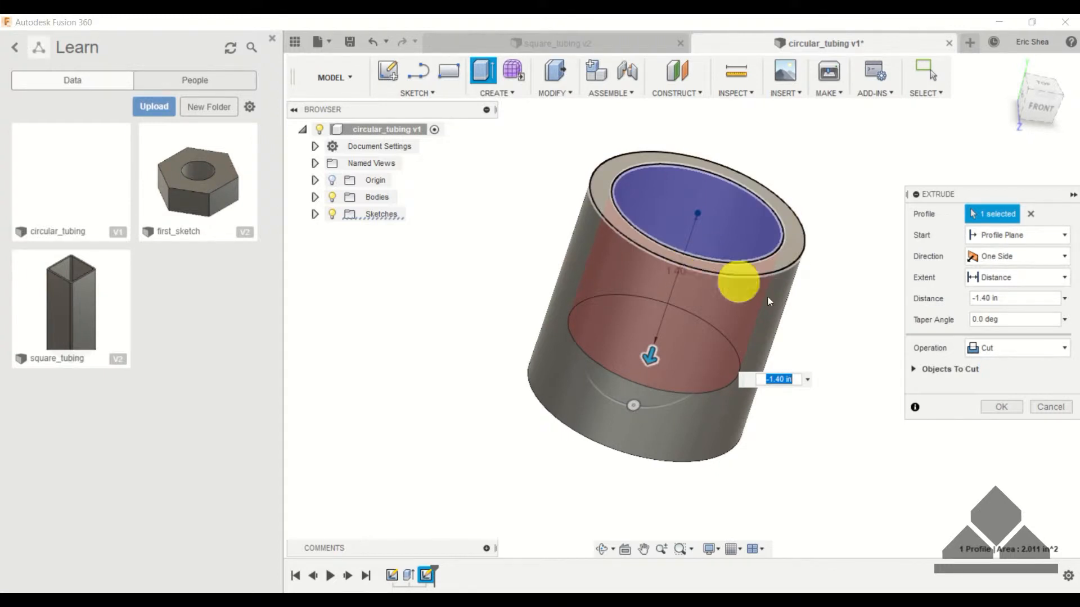
click(994, 280)
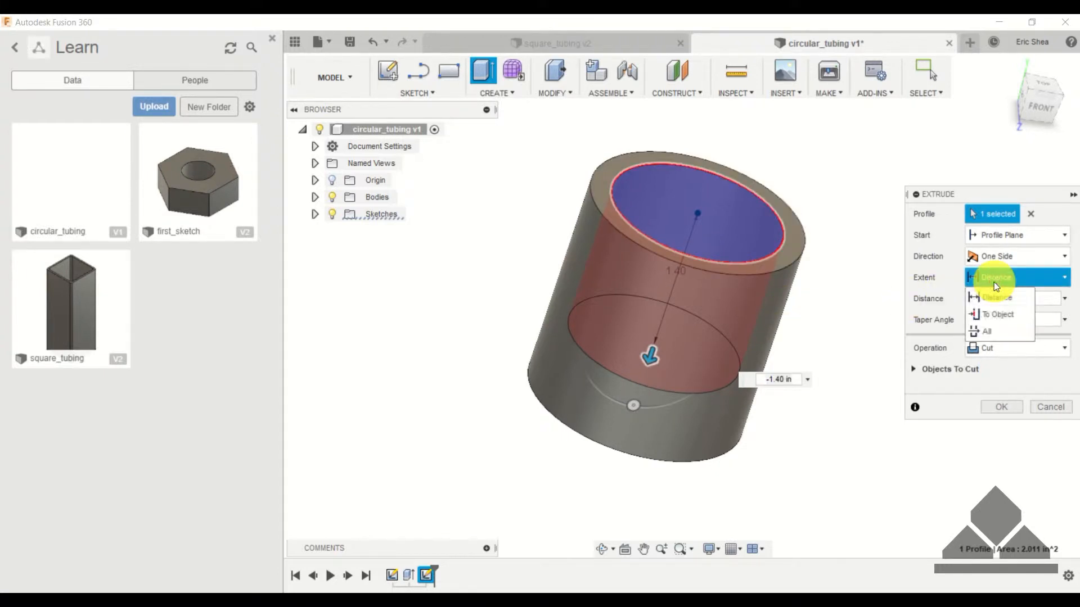
click(997, 331)
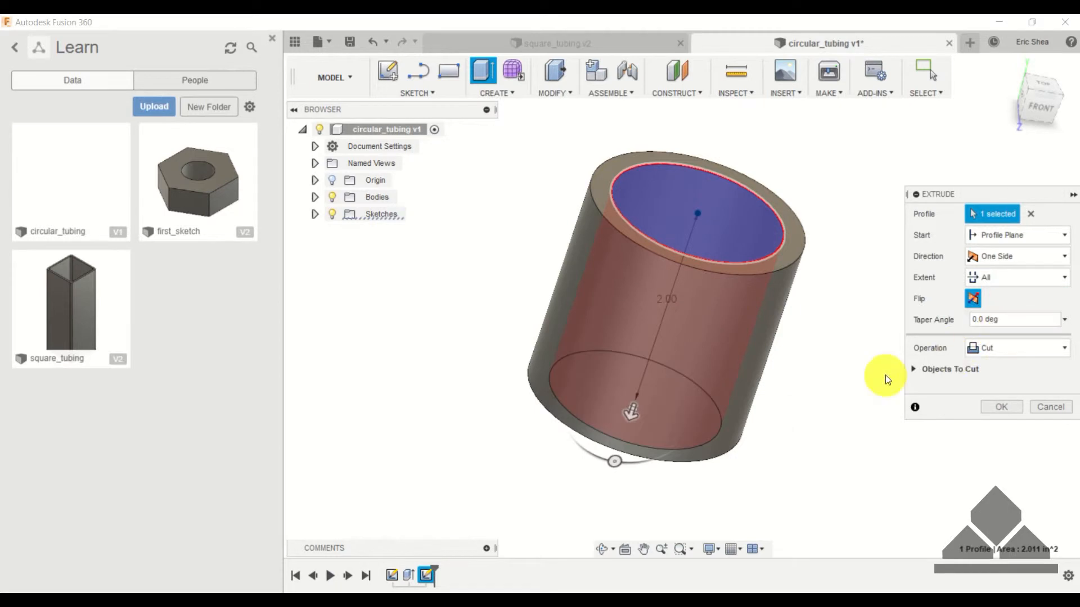
click(1009, 407)
shift+middle_drag(859, 239, 865, 165)
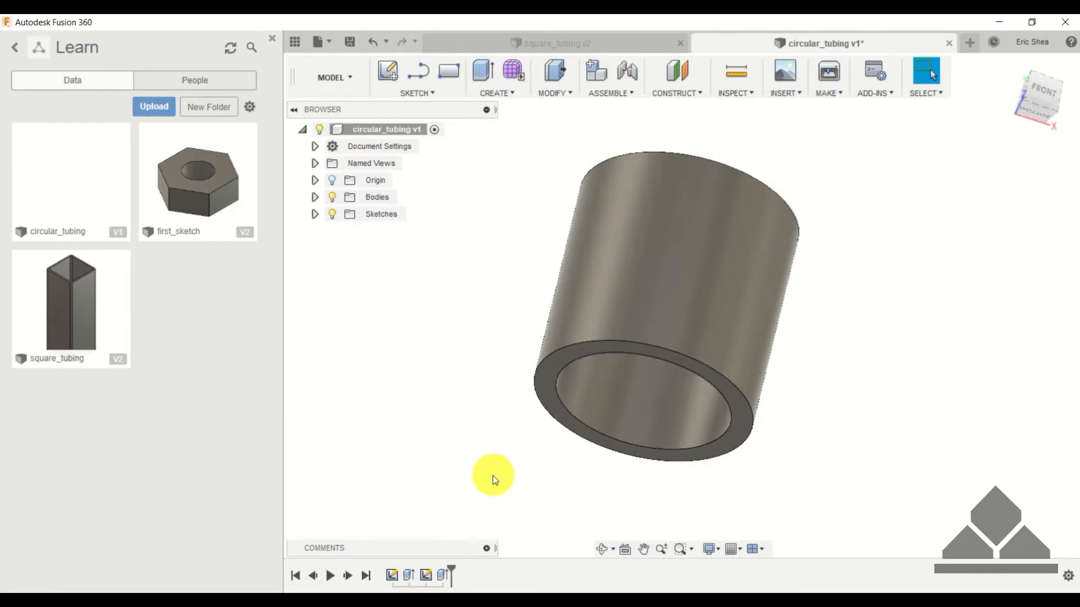
- Edit the cylinder's cut feature to use a Distance extent of -2.00 in
right_click(442, 574)
click(480, 435)
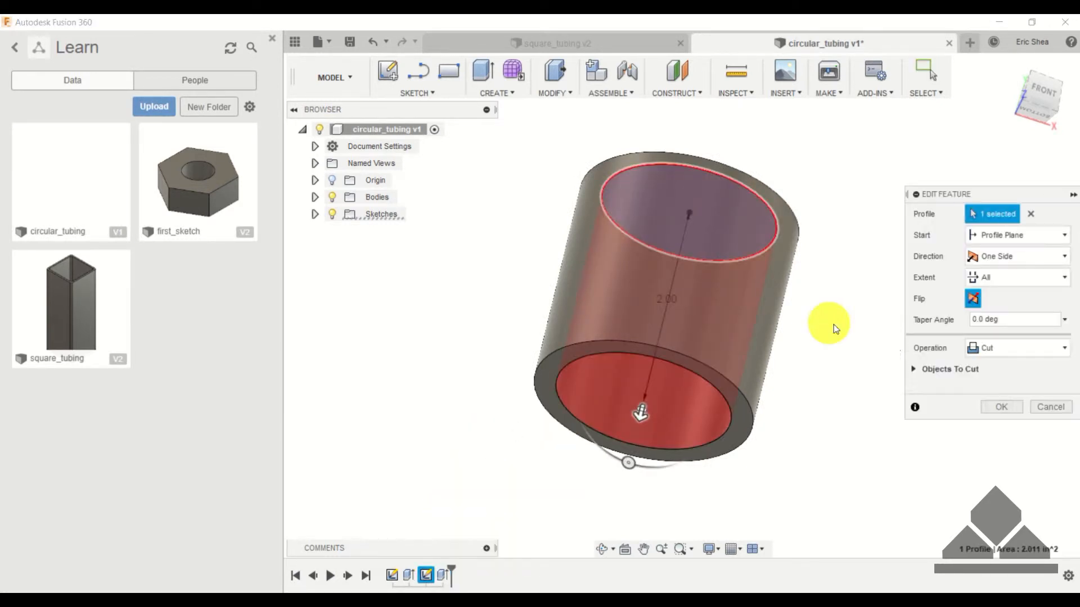
click(1005, 347)
click(1006, 348)
click(1001, 277)
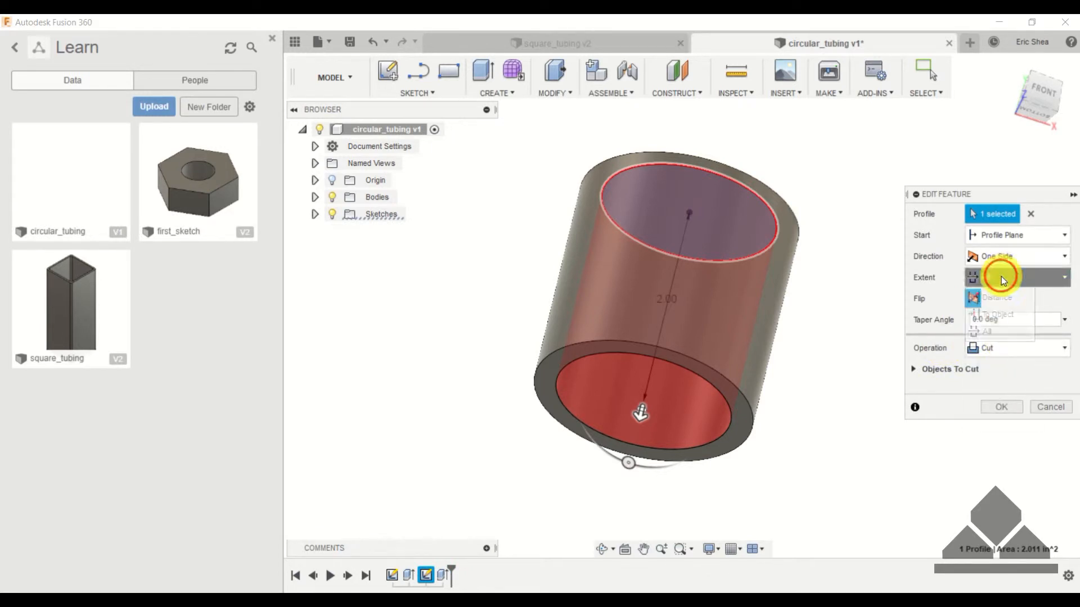
click(1003, 297)
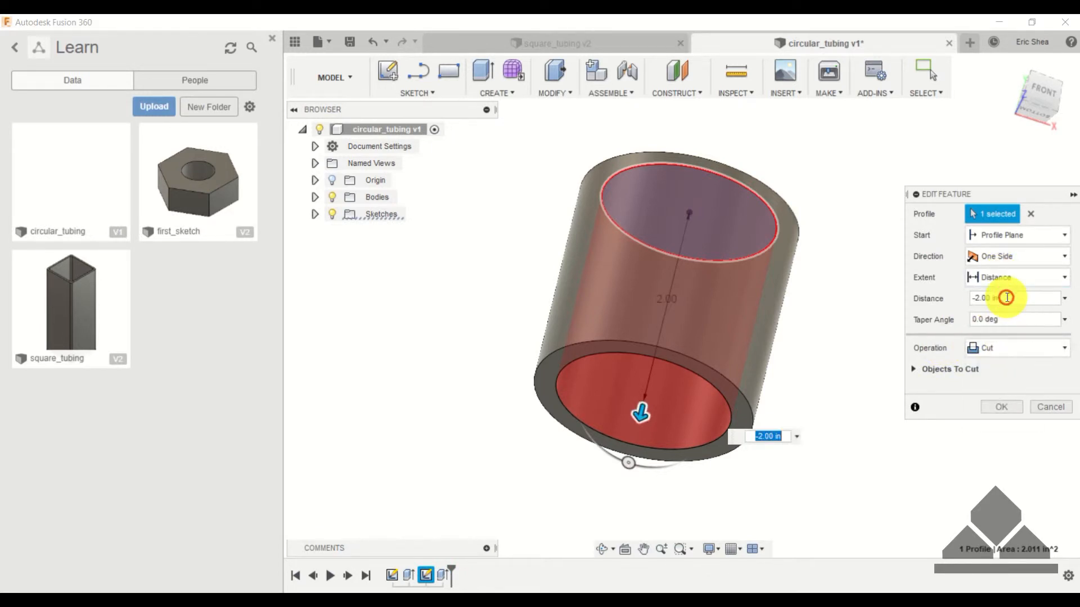
click(1002, 406)
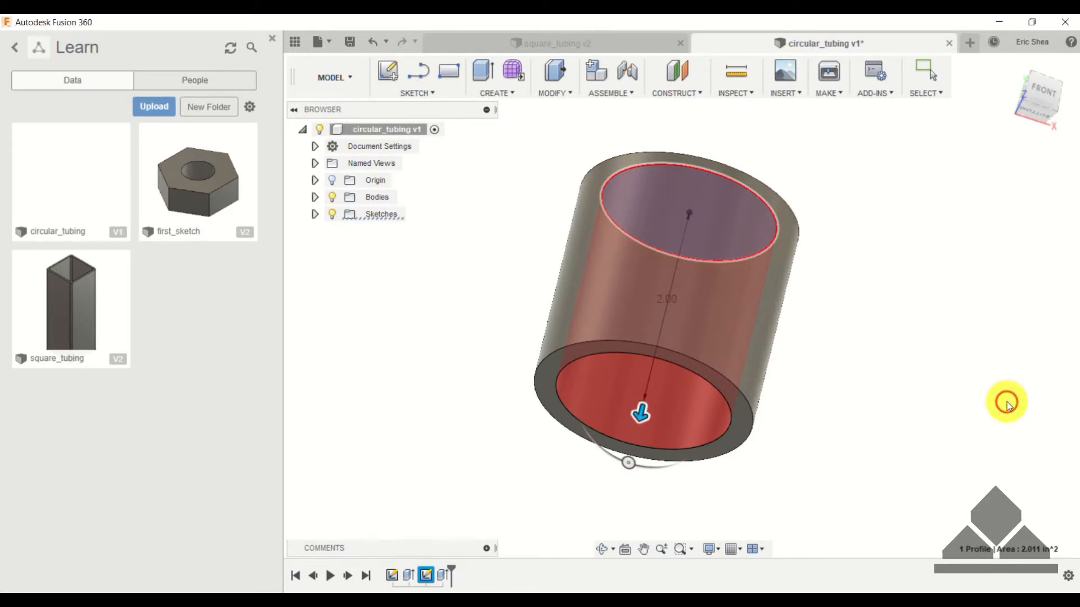
- Edit the cylinder's base extrusion and set its distance to 3 in
right_click(407, 575)
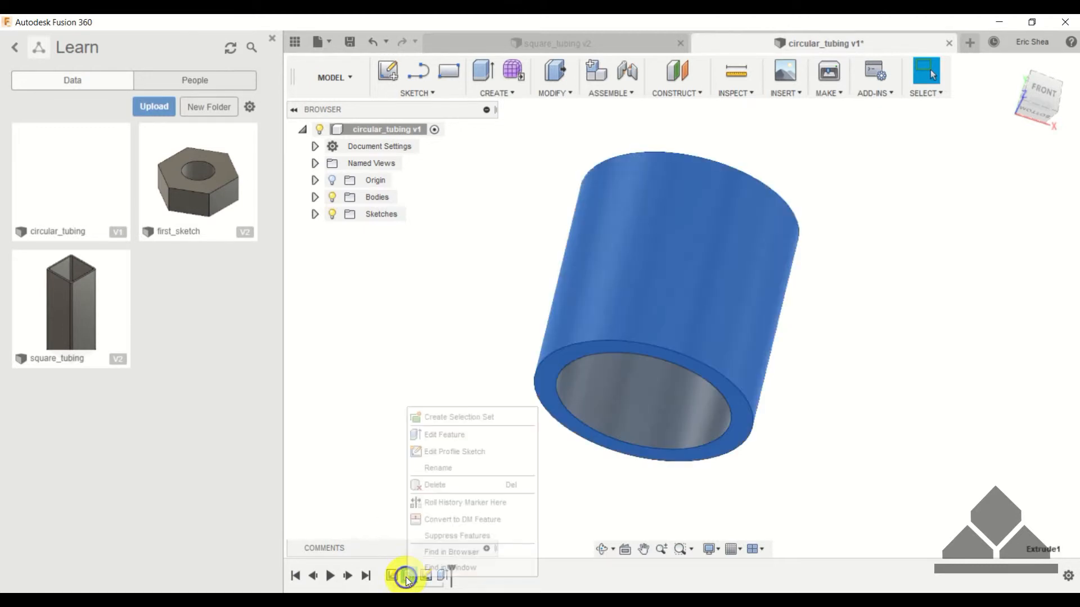
click(451, 439)
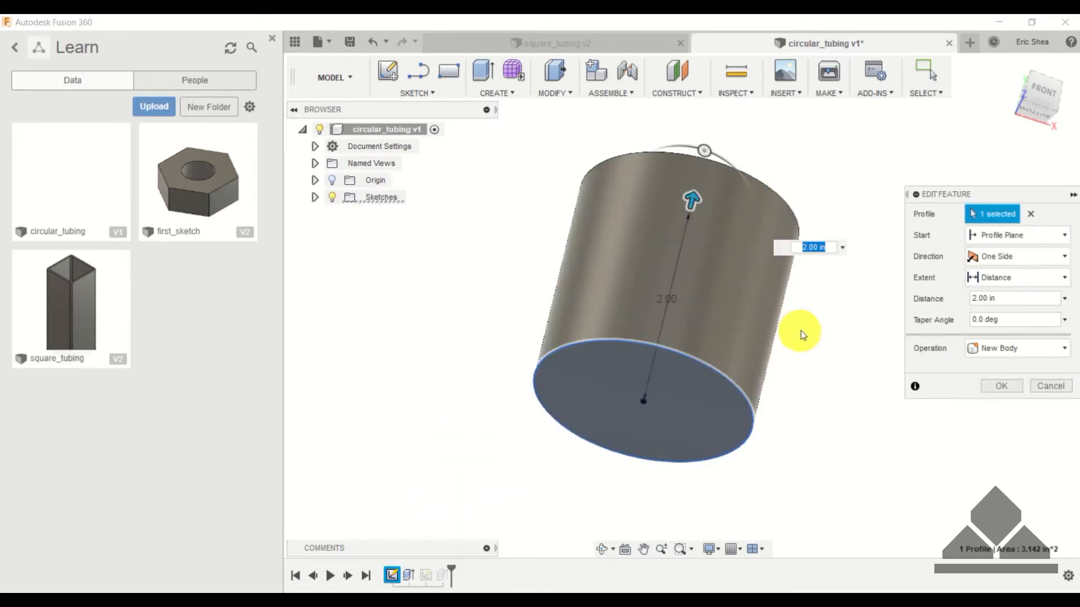
click(976, 298)
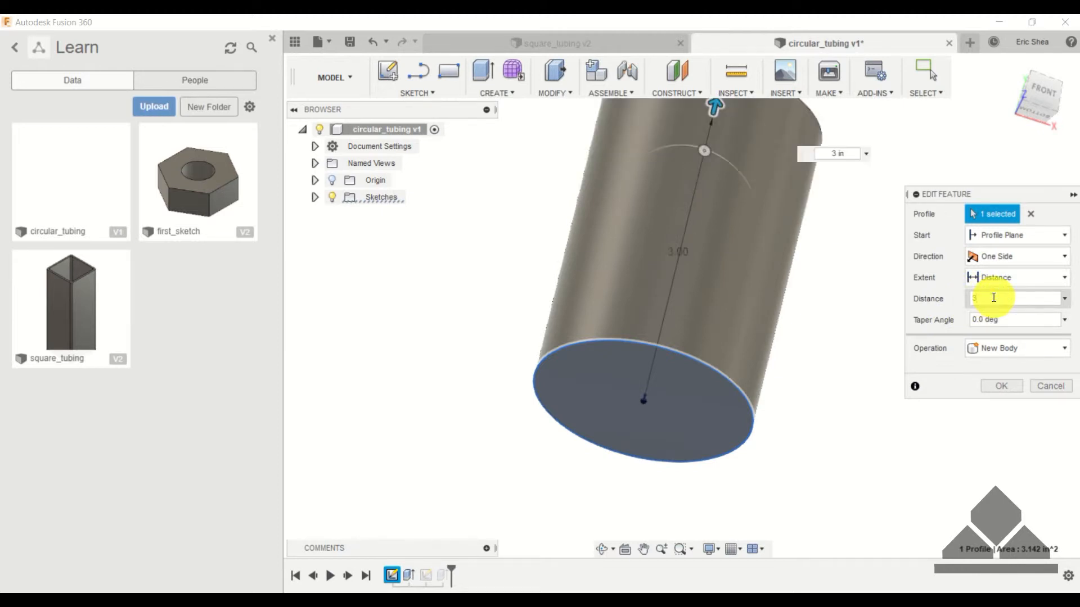
key(Return)
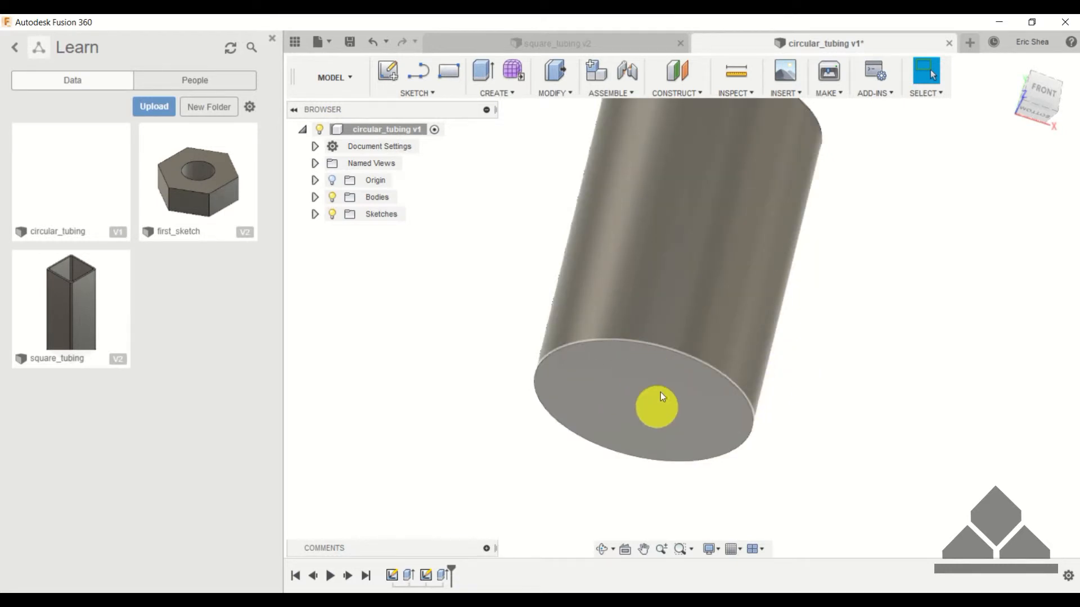
- Edit the cut feature and set its extent to All so it passes through the whole tube
double_click(444, 576)
right_click(443, 576)
click(496, 437)
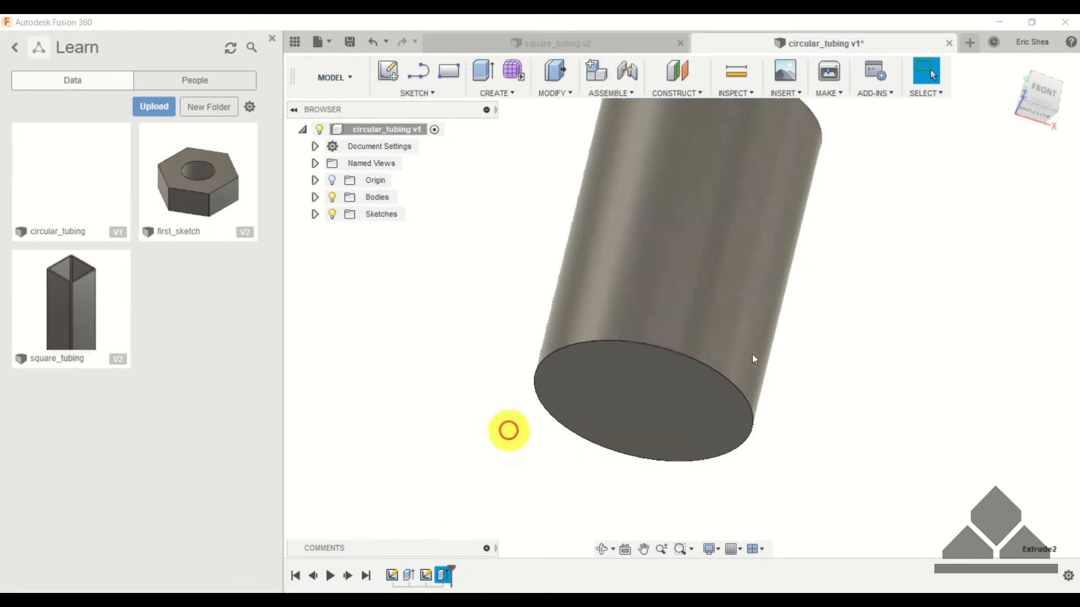
click(1004, 278)
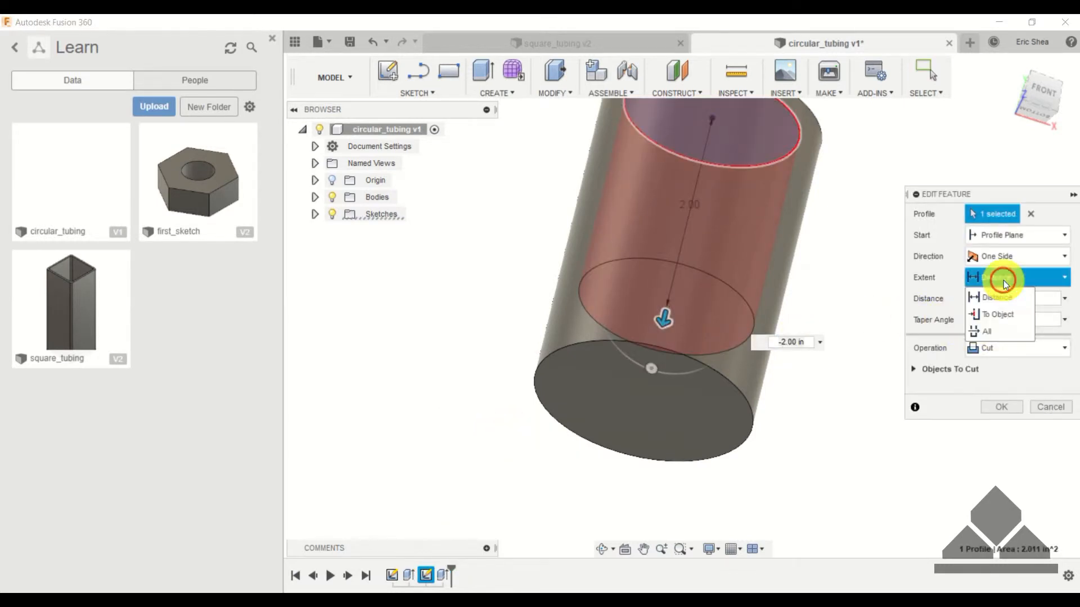
click(994, 331)
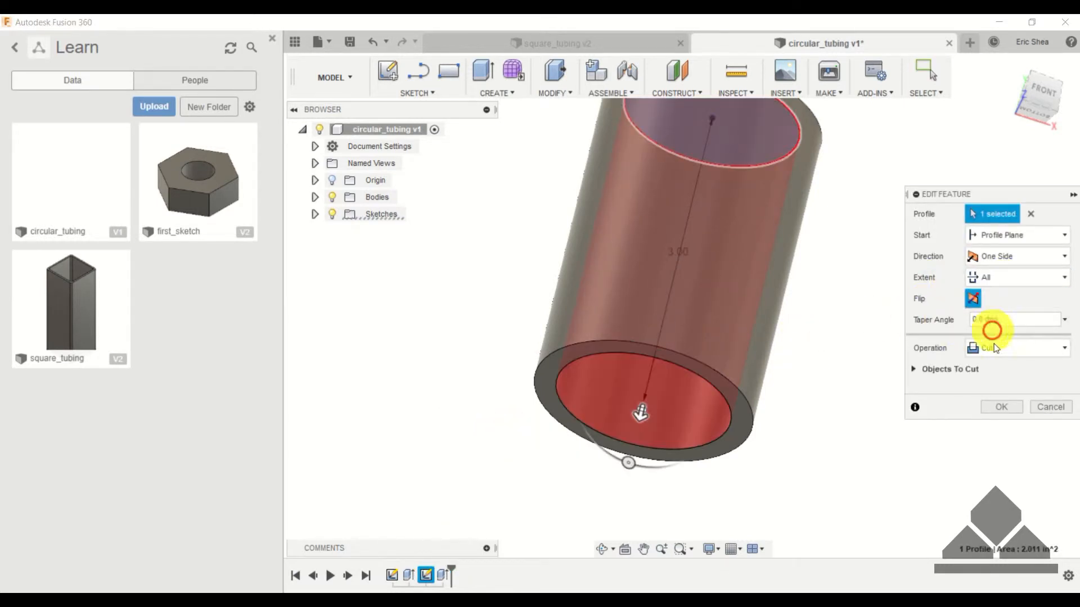
click(1004, 409)
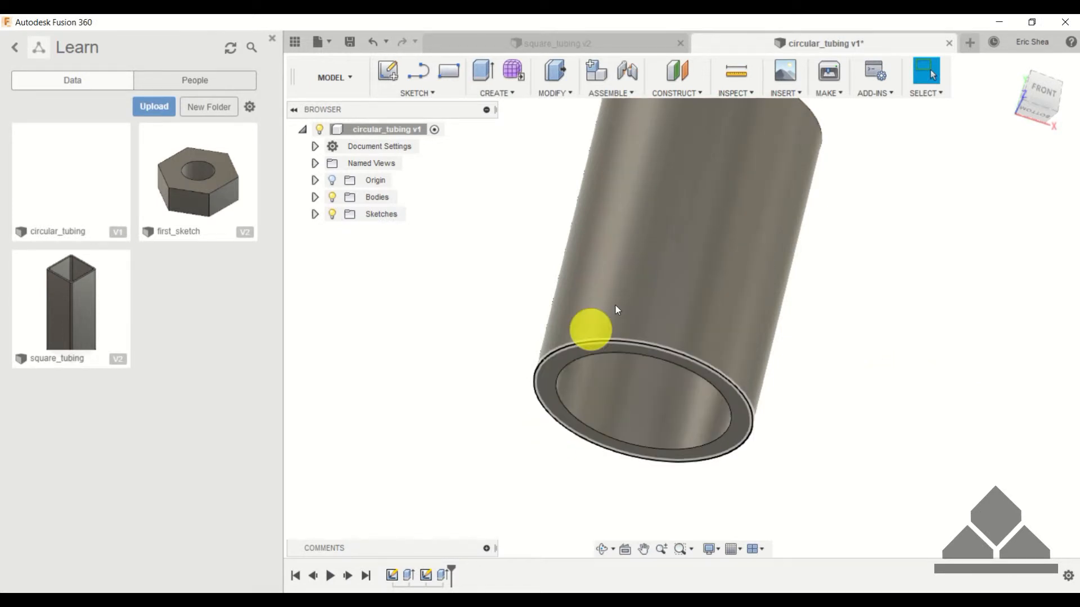
- Inspect the through hole of the tube and save the circular_tubing design as a new version
click(1006, 67)
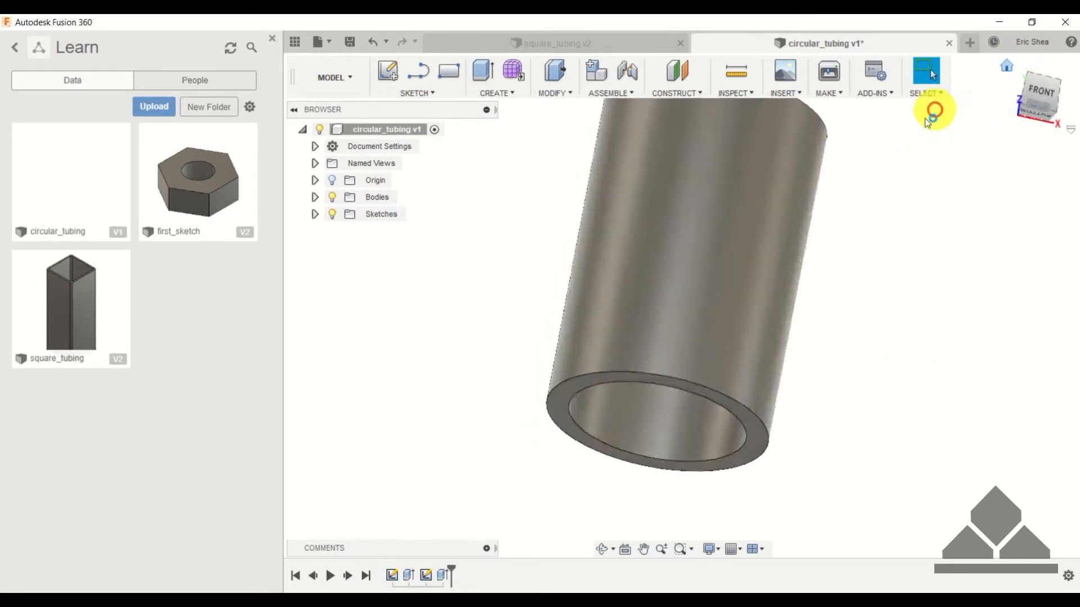
shift+middle_drag(872, 284, 869, 335)
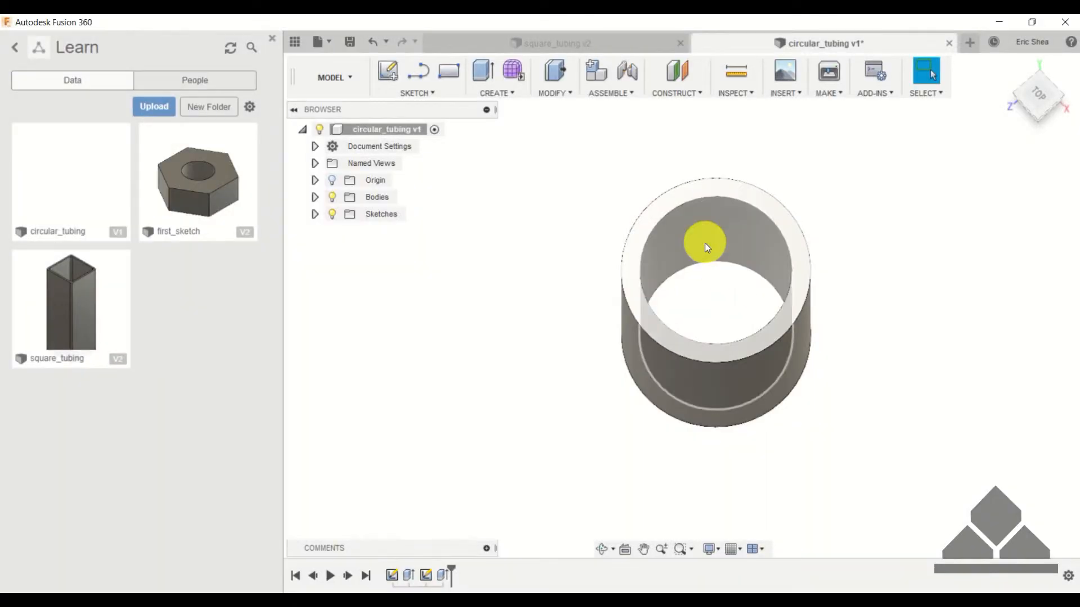
shift+middle_drag(900, 269, 911, 266)
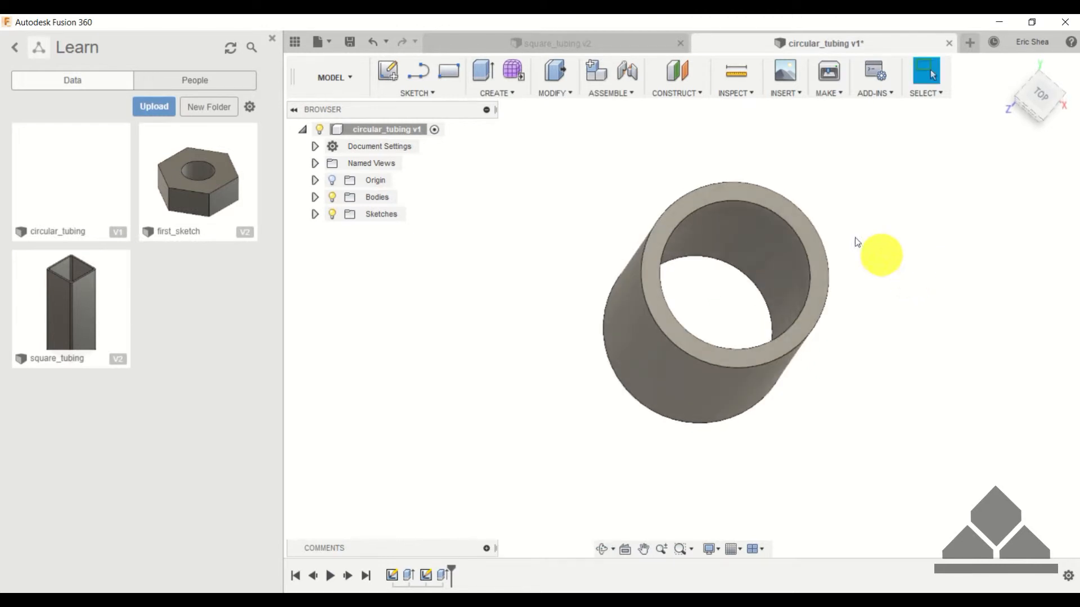
click(354, 44)
click(535, 319)
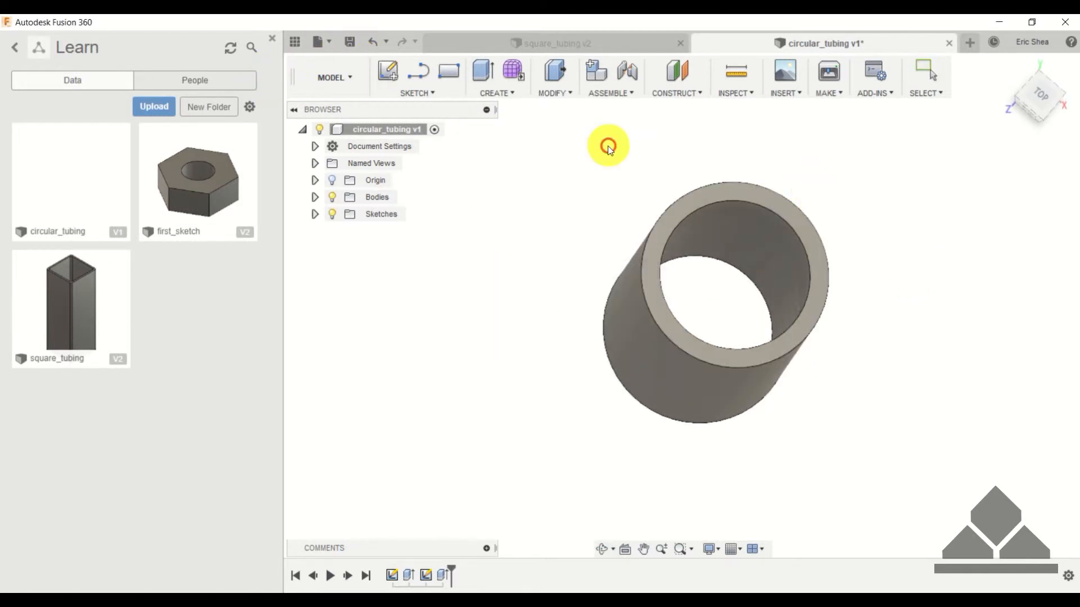
- Create a new design and start a sketch on the horizontal origin plane
click(972, 44)
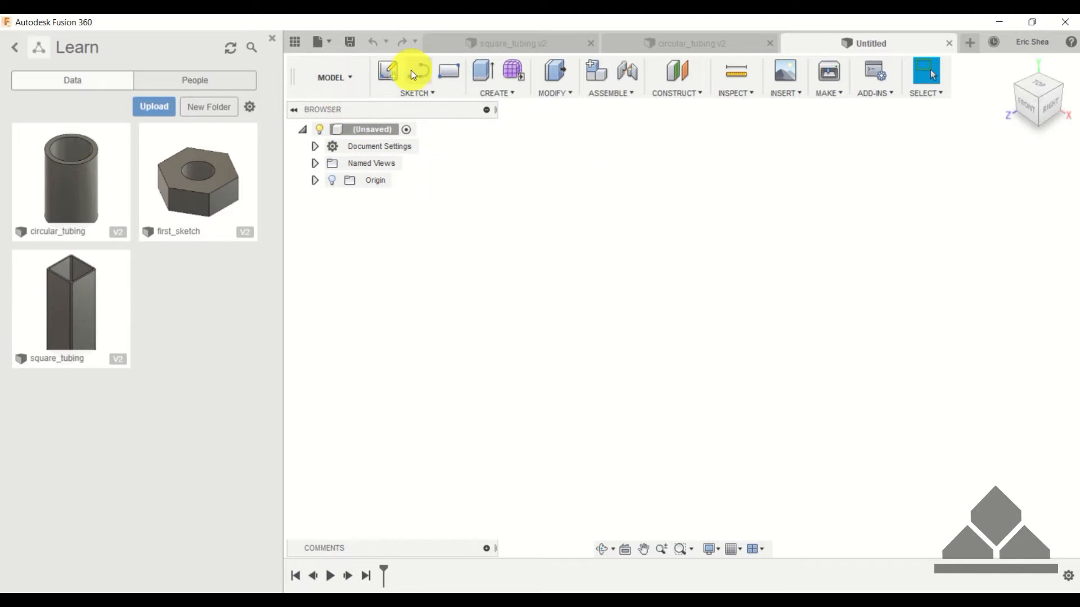
click(388, 70)
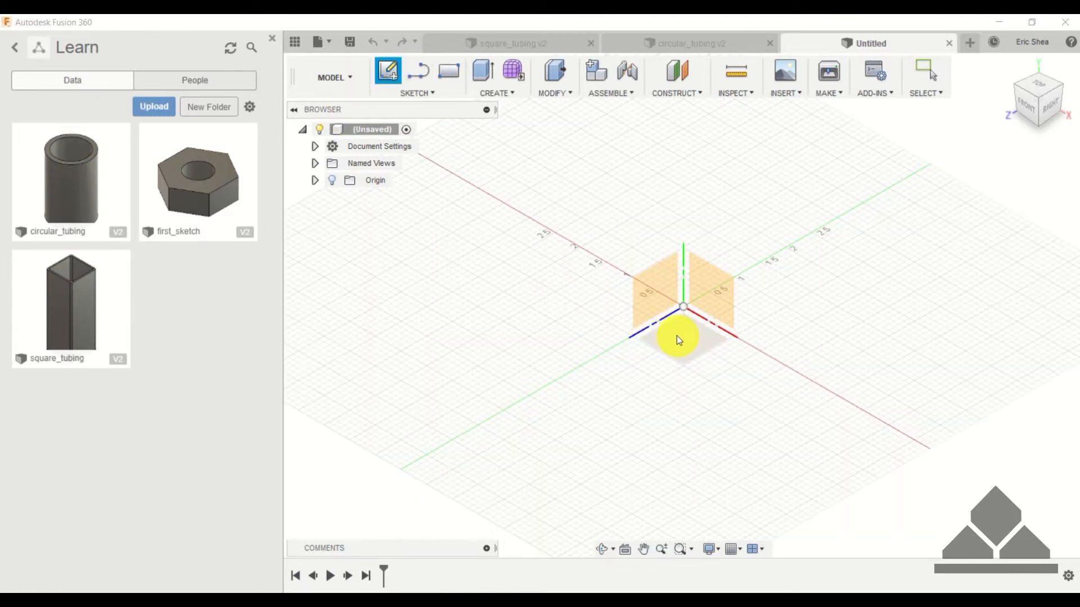
click(676, 336)
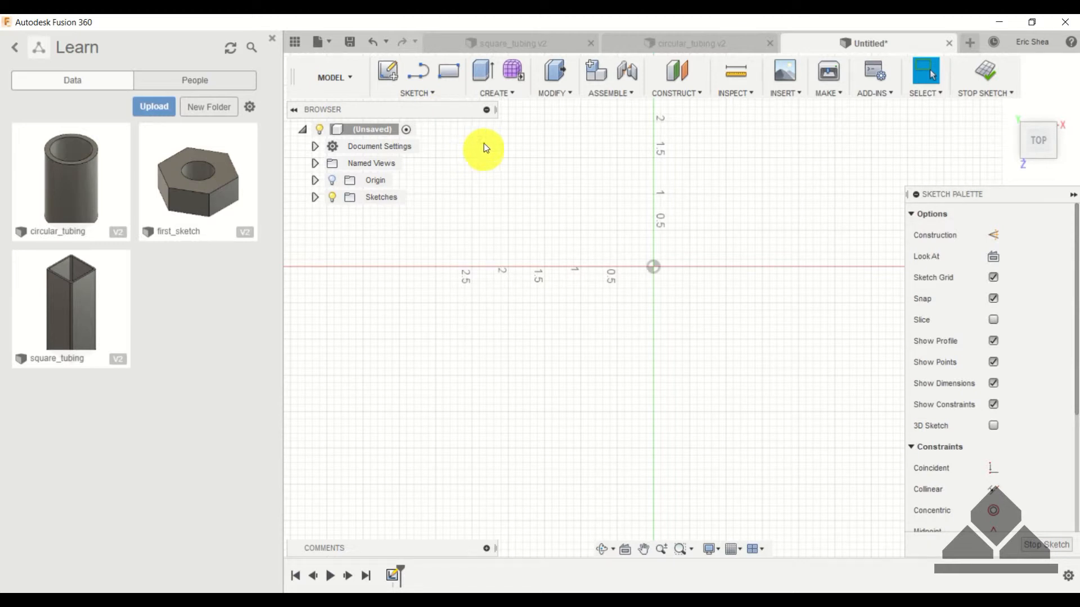
- Draw a narrow upright rectangle about 2 in tall from the origin and a long rectangle about 0.2 in high along its top edge
click(445, 69)
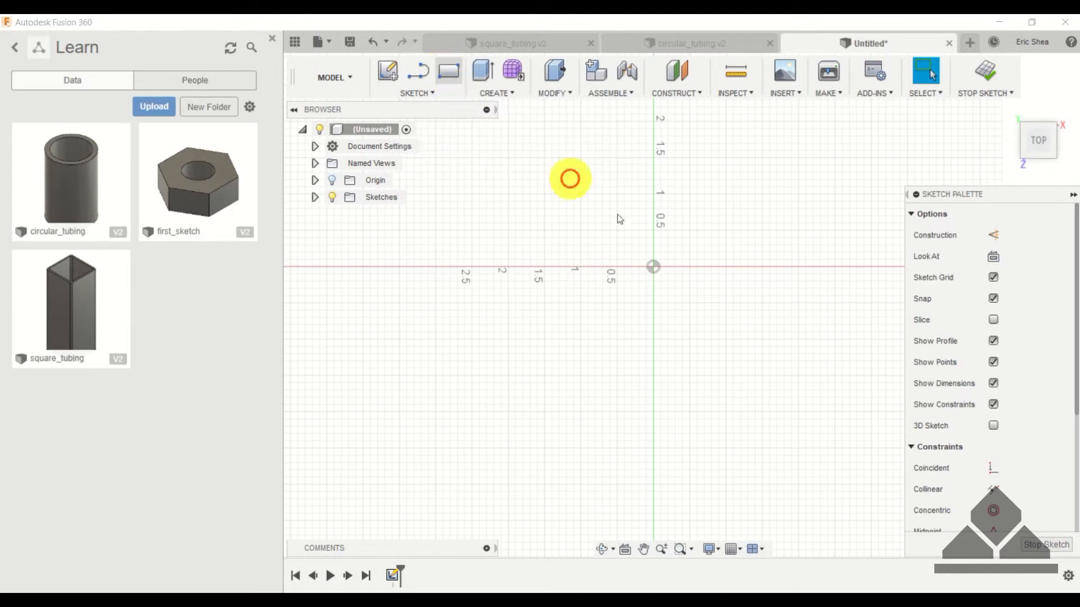
click(653, 267)
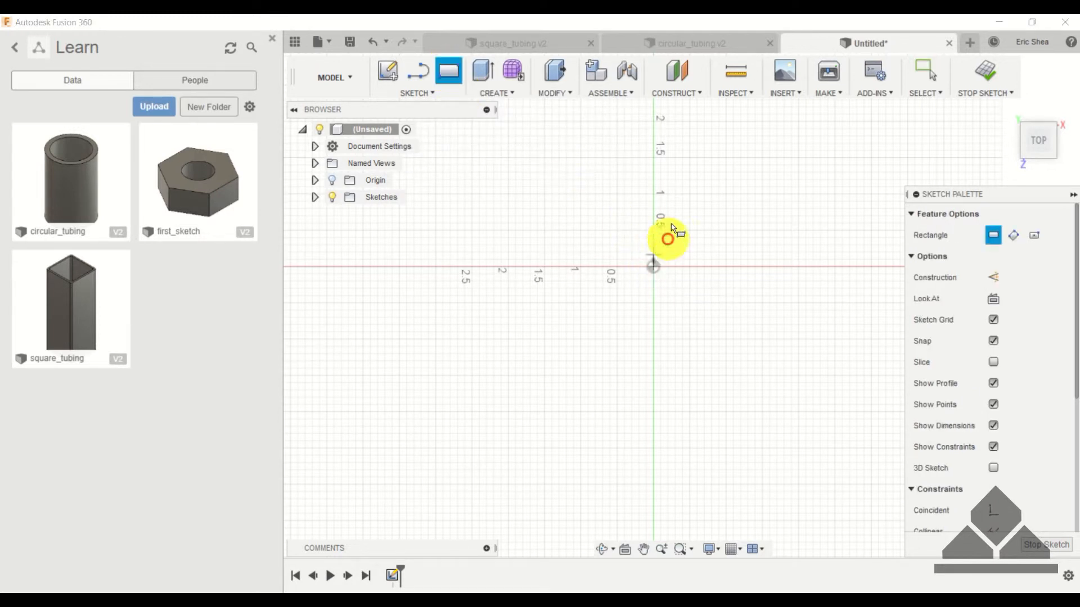
click(683, 121)
click(654, 122)
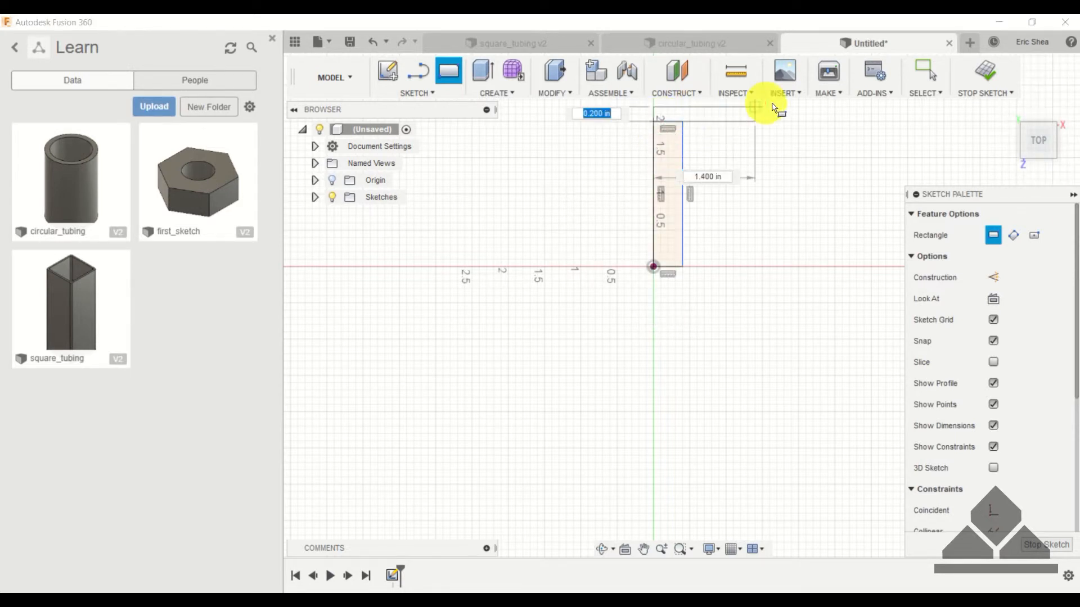
click(849, 106)
key(Escape)
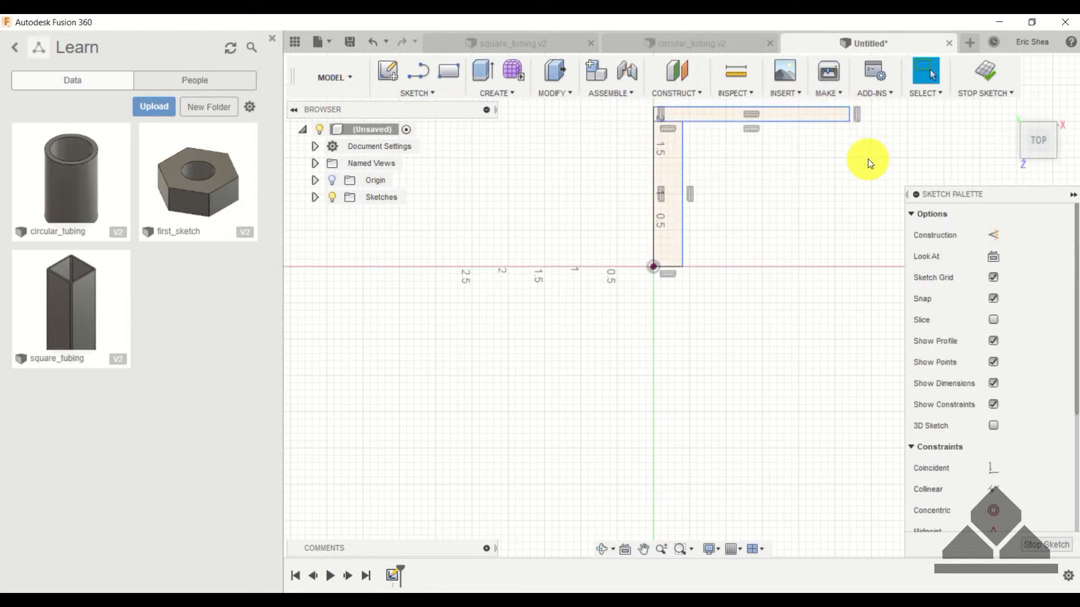
- Delete both rectangles from the sketch
scroll(663, 168, down, 1)
middle_drag(663, 167, 622, 229)
drag(579, 151, 811, 363)
key(Delete)
- Draw a closed L-shaped line profile from the origin, about 3 in tall and 3 in wide, with legs about 0.4 in and 1 in thick
click(445, 74)
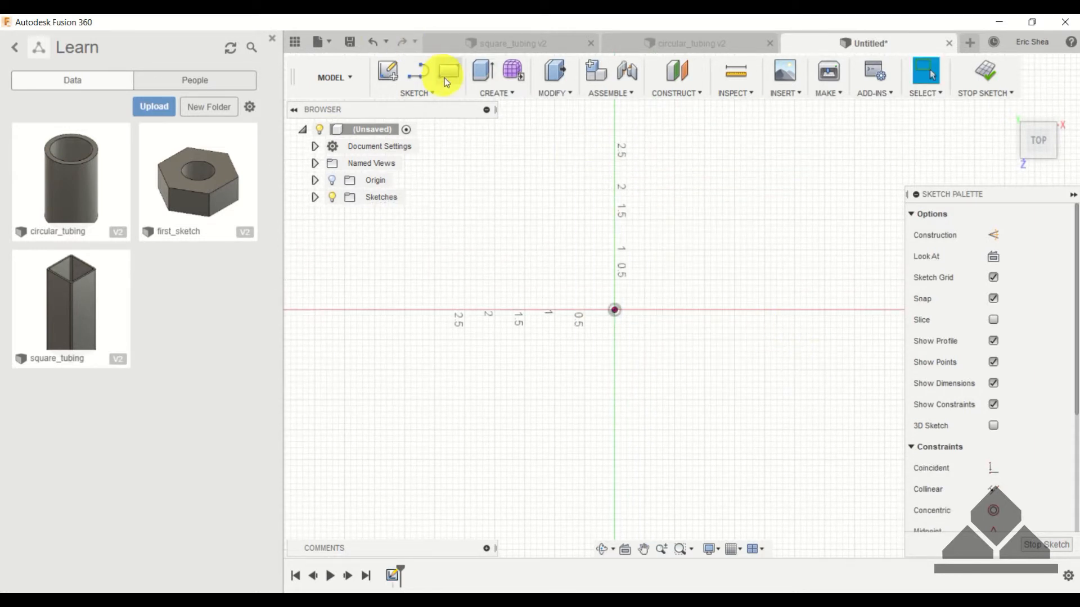
click(419, 72)
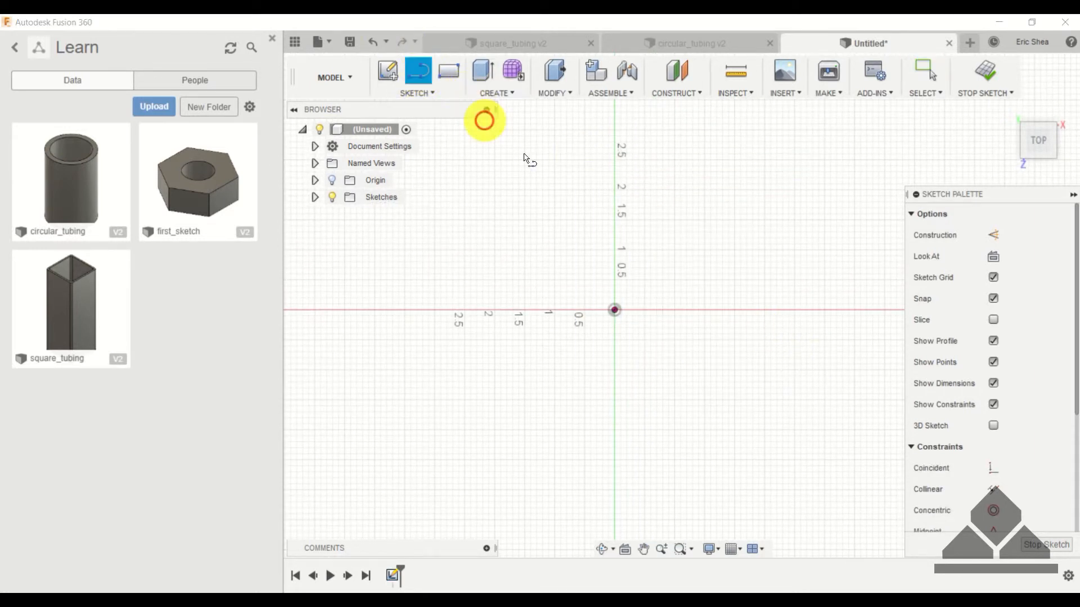
click(614, 310)
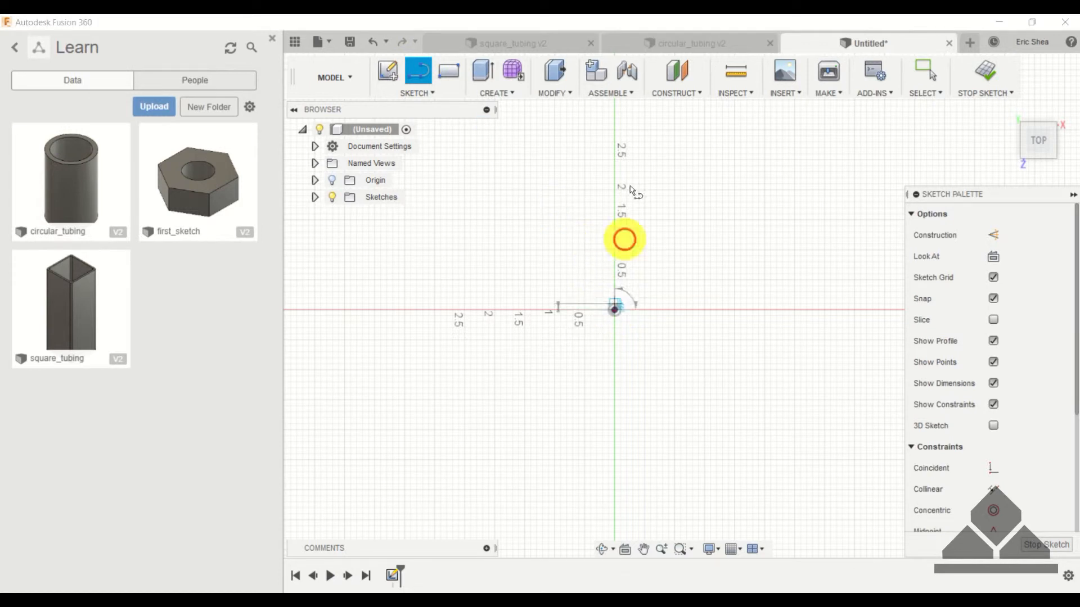
click(614, 130)
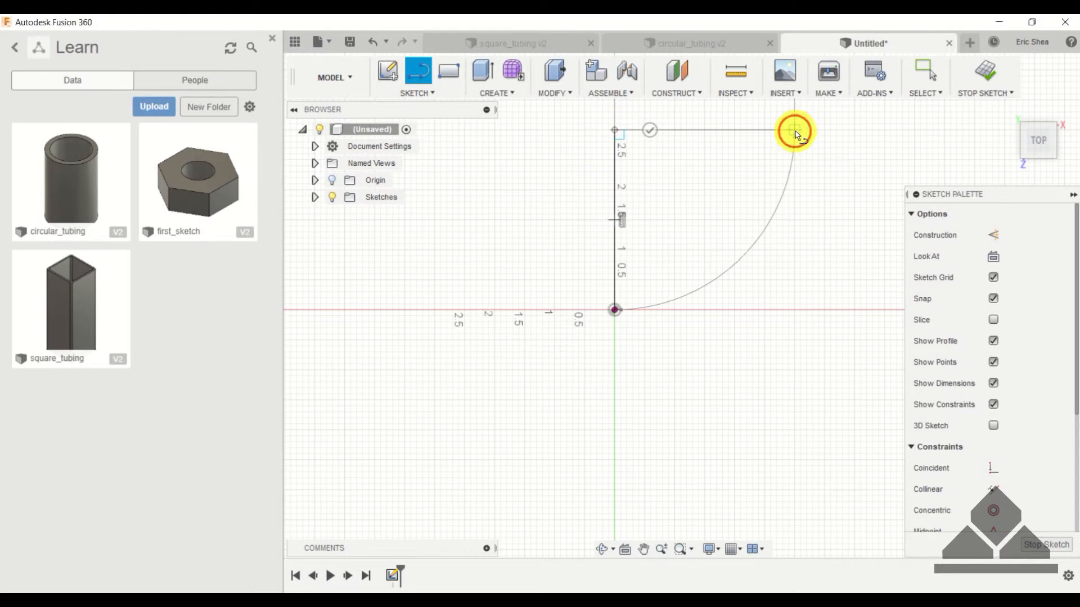
click(795, 130)
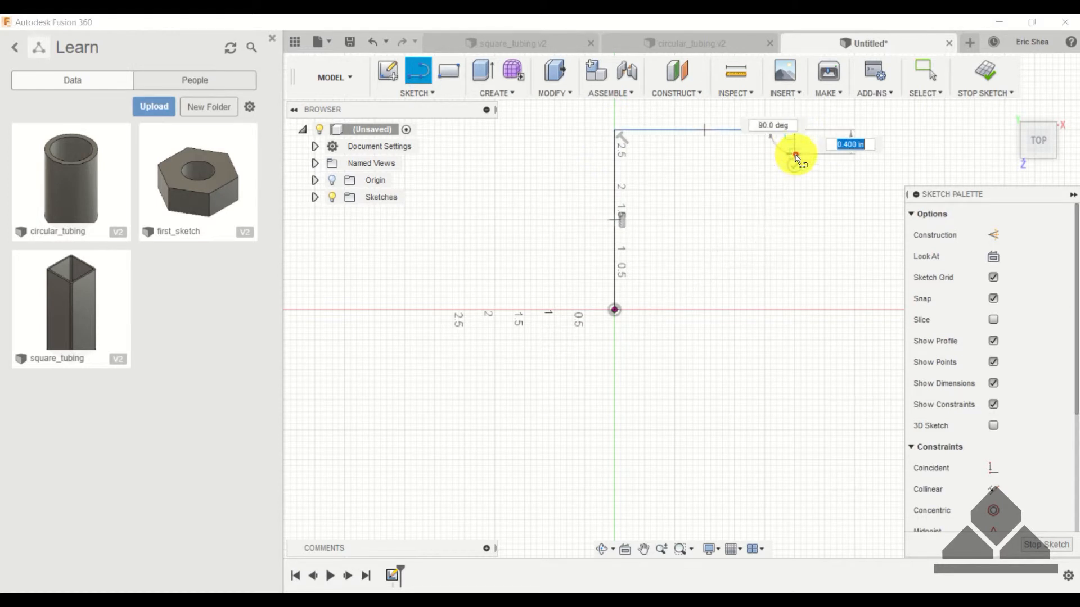
click(795, 189)
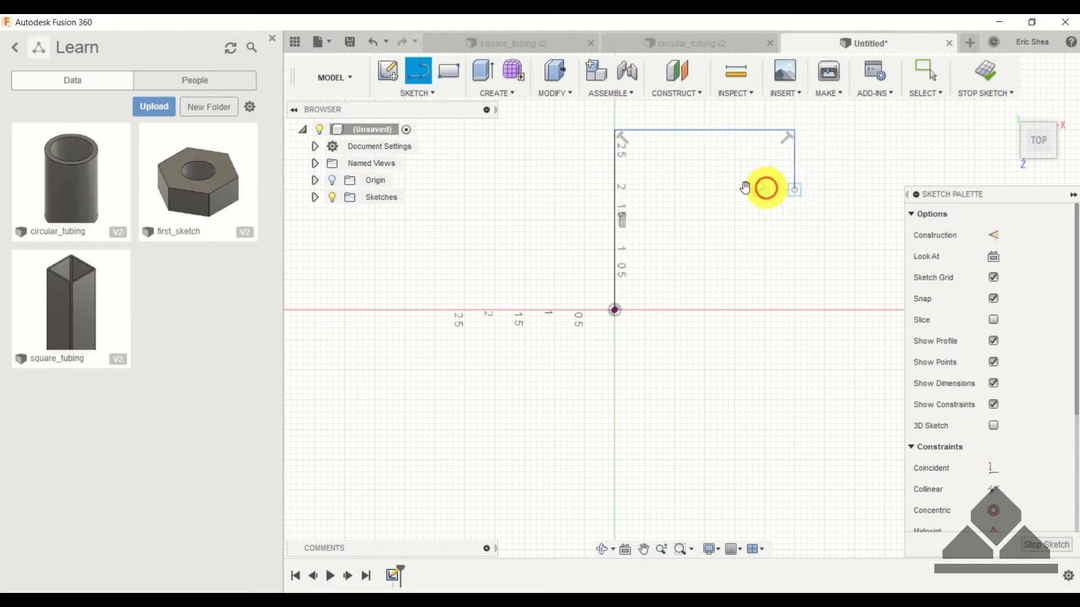
click(639, 189)
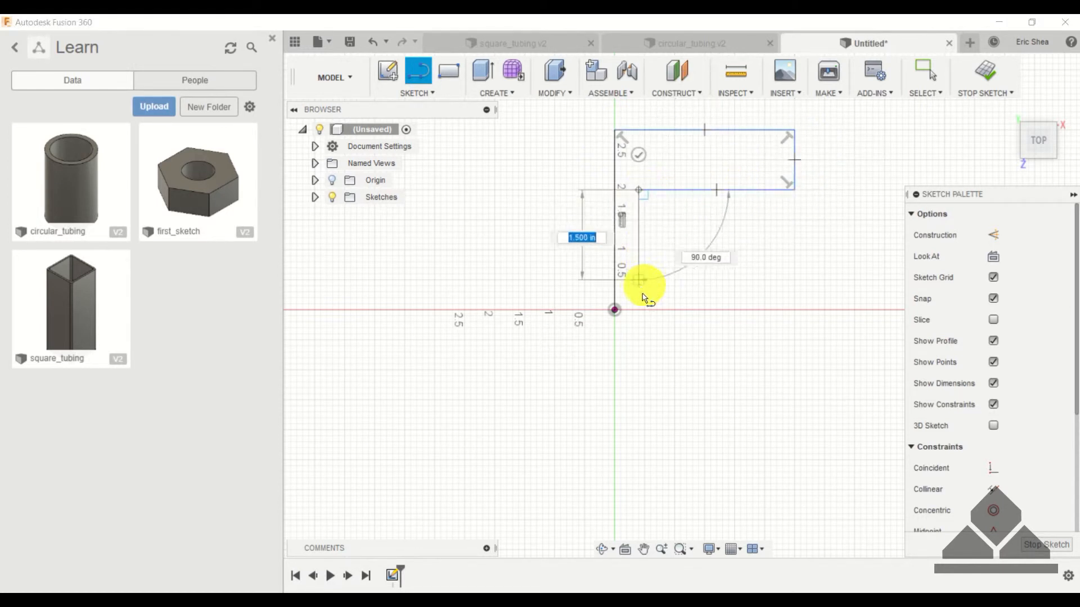
click(638, 309)
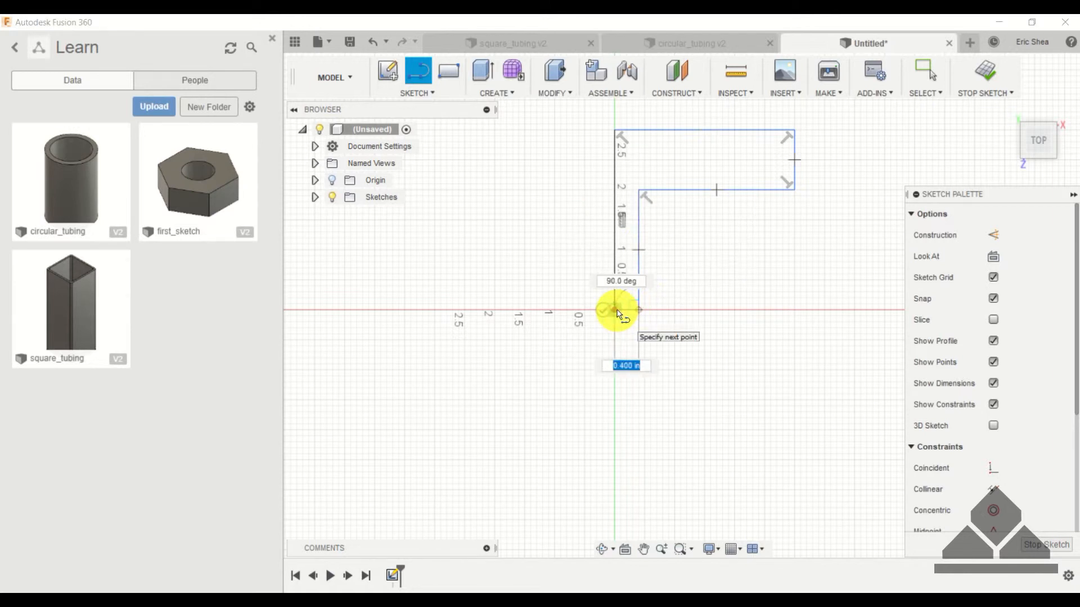
click(616, 310)
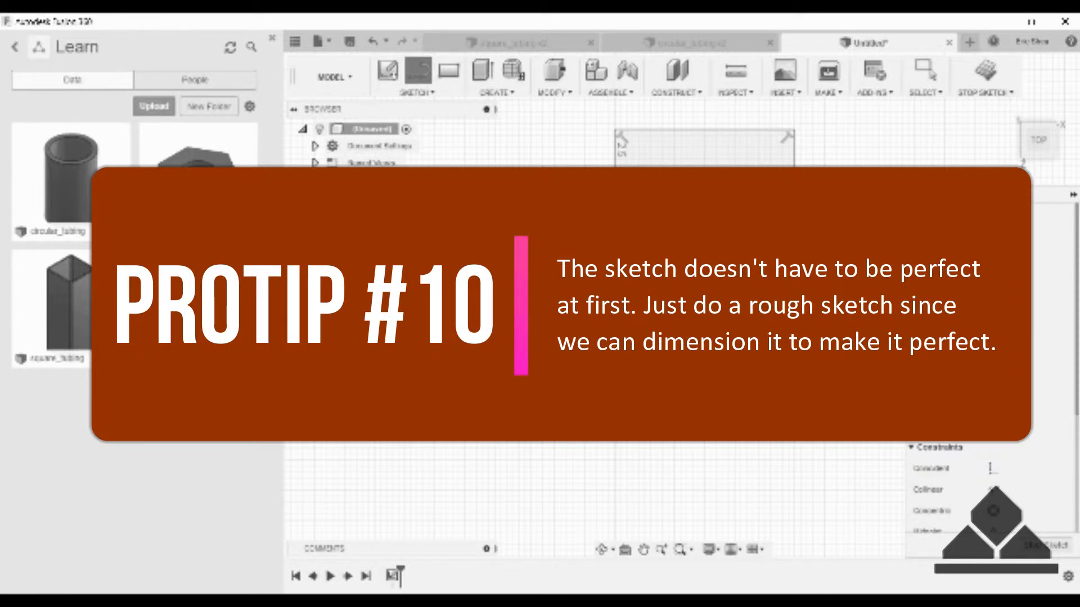
key(Escape)
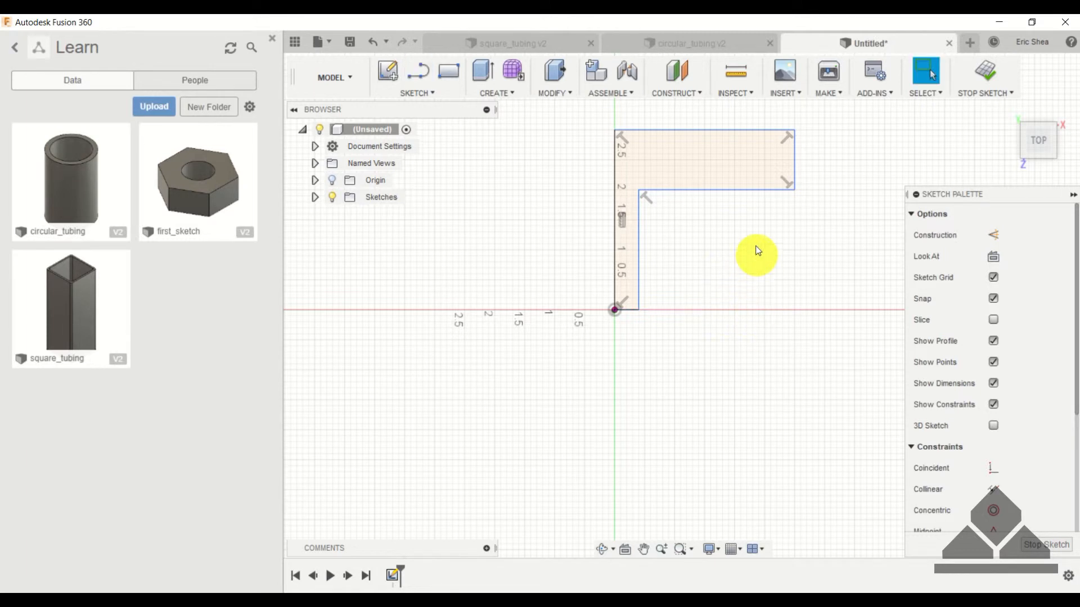
- Dimension the horizontal leg's thickness between its two long edges and set it to 0.1 in
mouse_move(747, 248)
middle_down()
mouse_move(686, 303)
mouse_move(718, 357)
middle_up()
scroll(686, 303, up, 2)
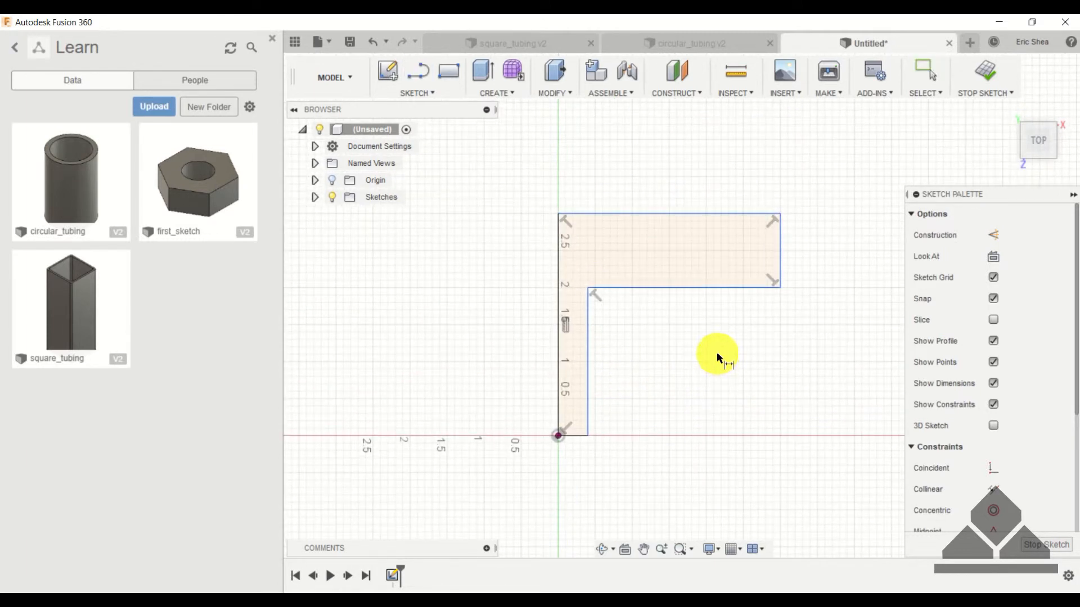
click(711, 287)
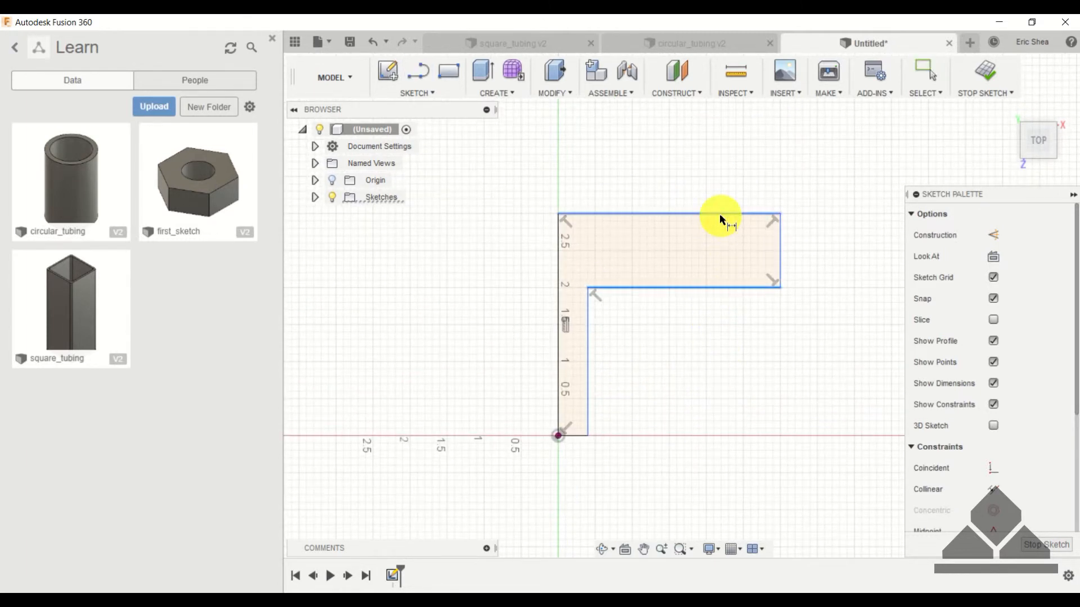
click(720, 214)
click(812, 184)
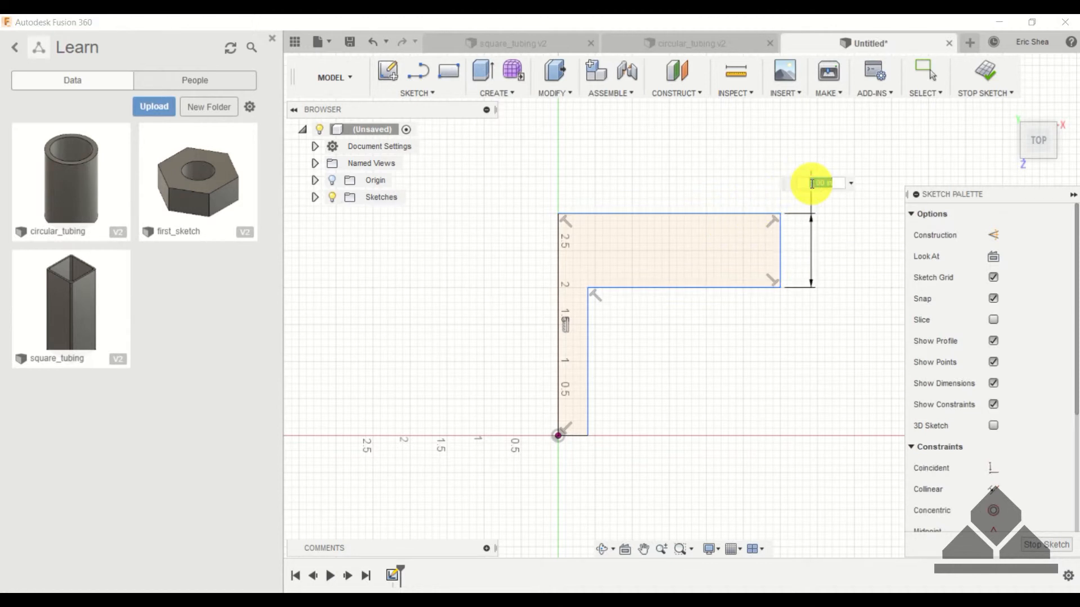
text(0.1)
key(Return)
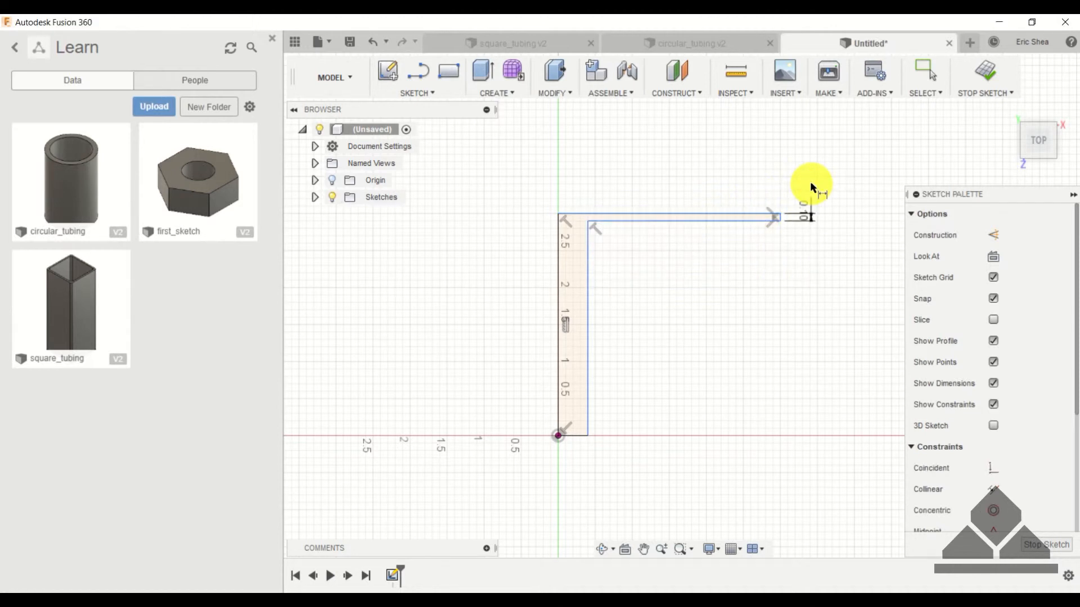
- Dimension the vertical leg's thickness and set it to 0.1 in
click(588, 297)
click(558, 283)
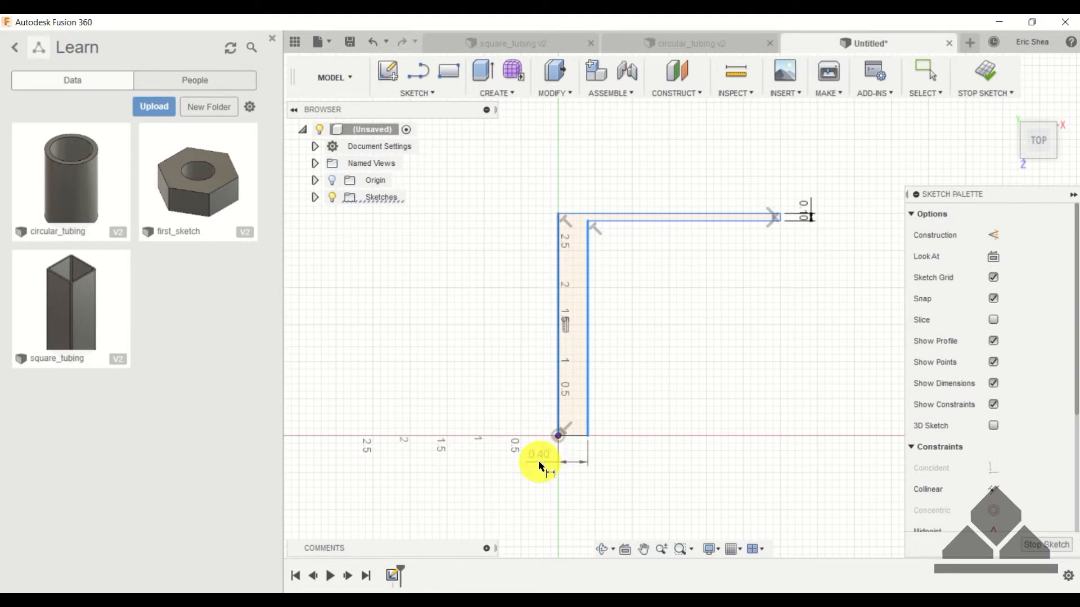
click(538, 461)
text(0.1)
key(Return)
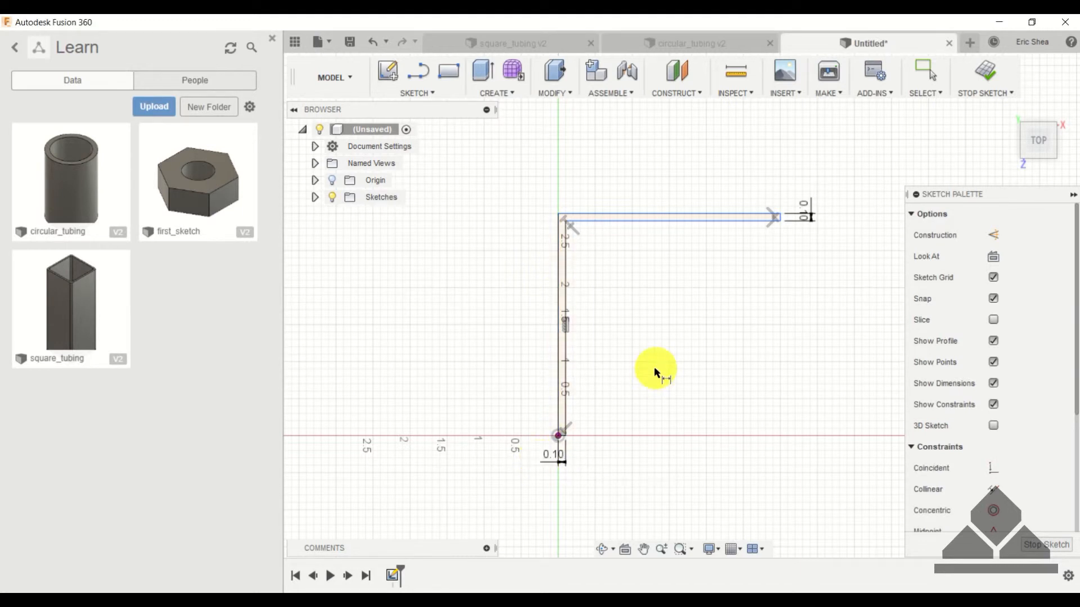
- Move the horizontal leg down freehand so the profile is about 2 in high
mouse_move(688, 226)
mouse_down()
mouse_move(696, 279)
mouse_move(701, 234)
mouse_move(691, 294)
mouse_up()
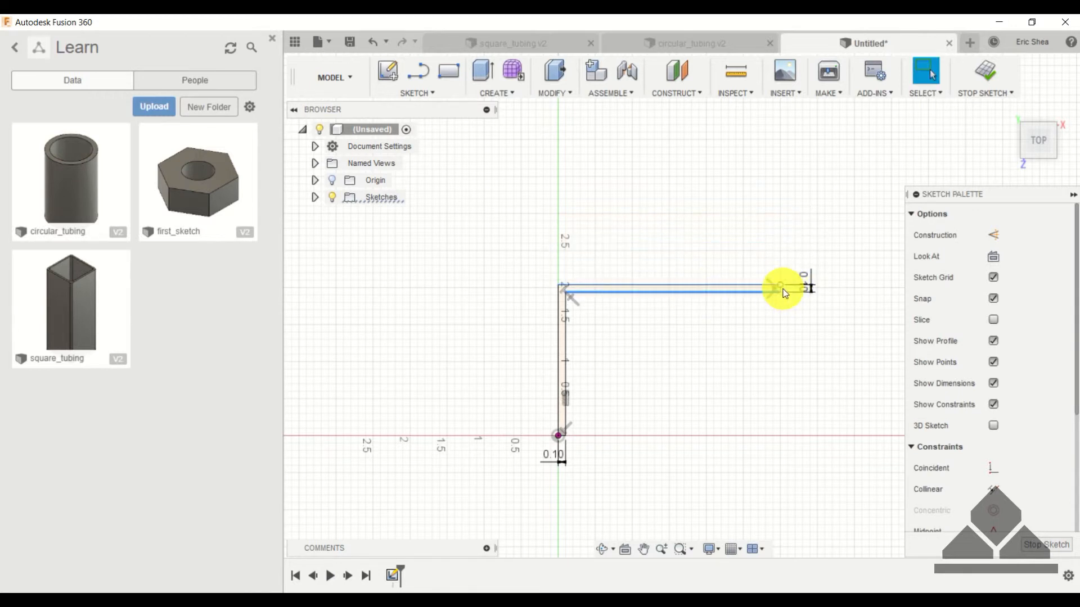
scroll(779, 288, up, 4)
scroll(731, 288, down, 2)
scroll(629, 355, down, 5)
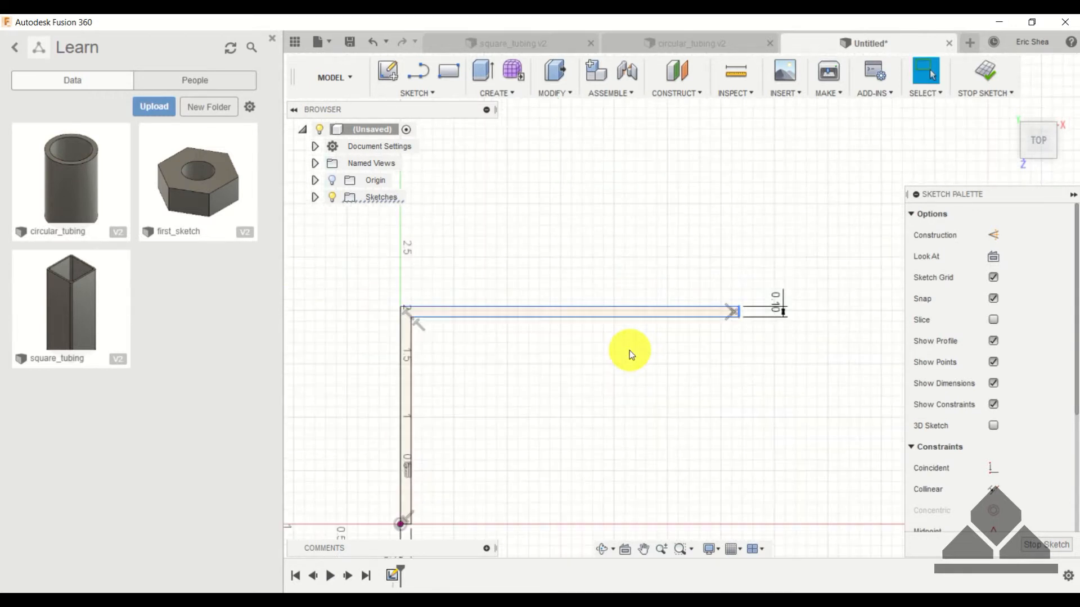
- Dimension the profile's overall width from the outer vertical edge to the end of the horizontal leg as 3 in
key(d)
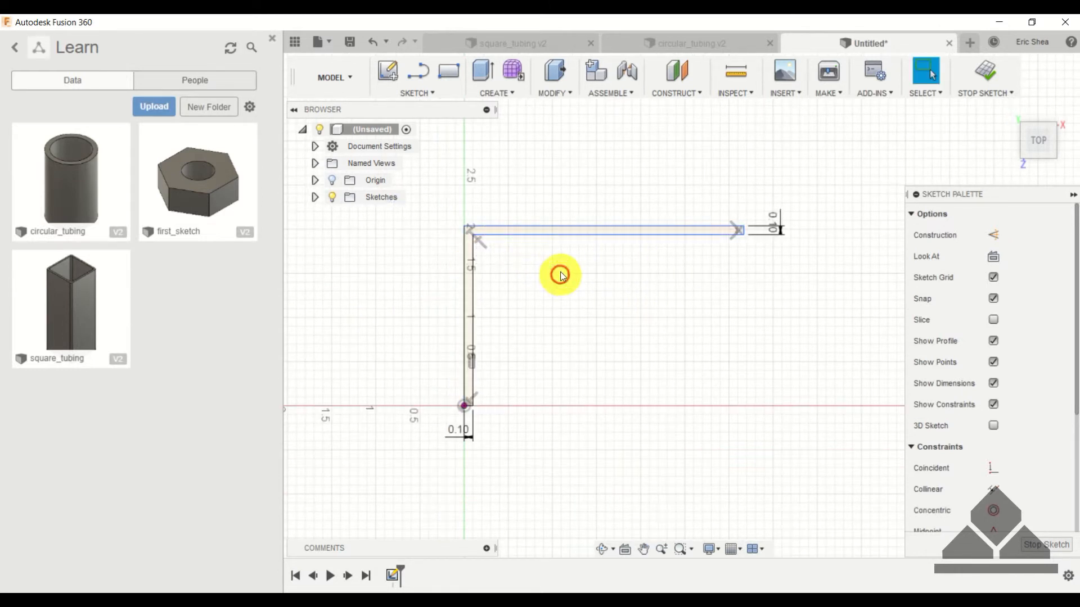
click(464, 248)
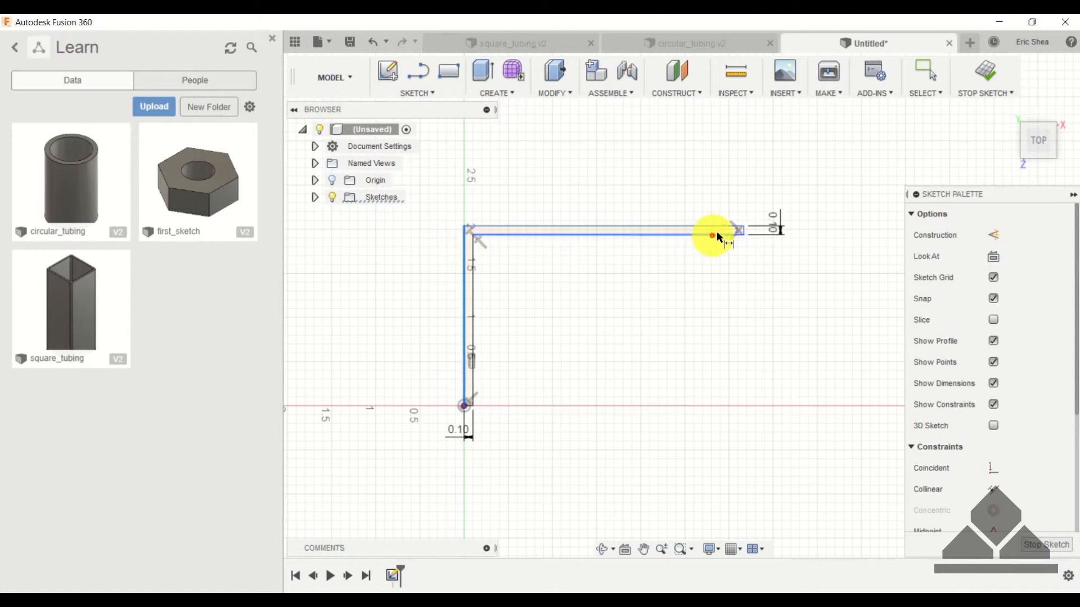
scroll(743, 228, up, 3)
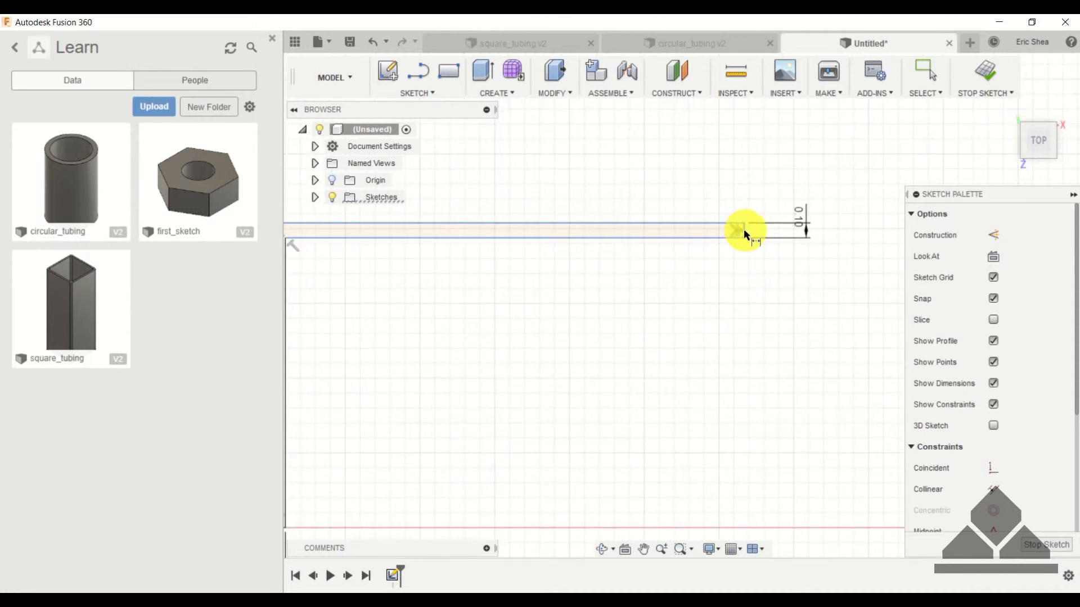
click(742, 228)
click(597, 206)
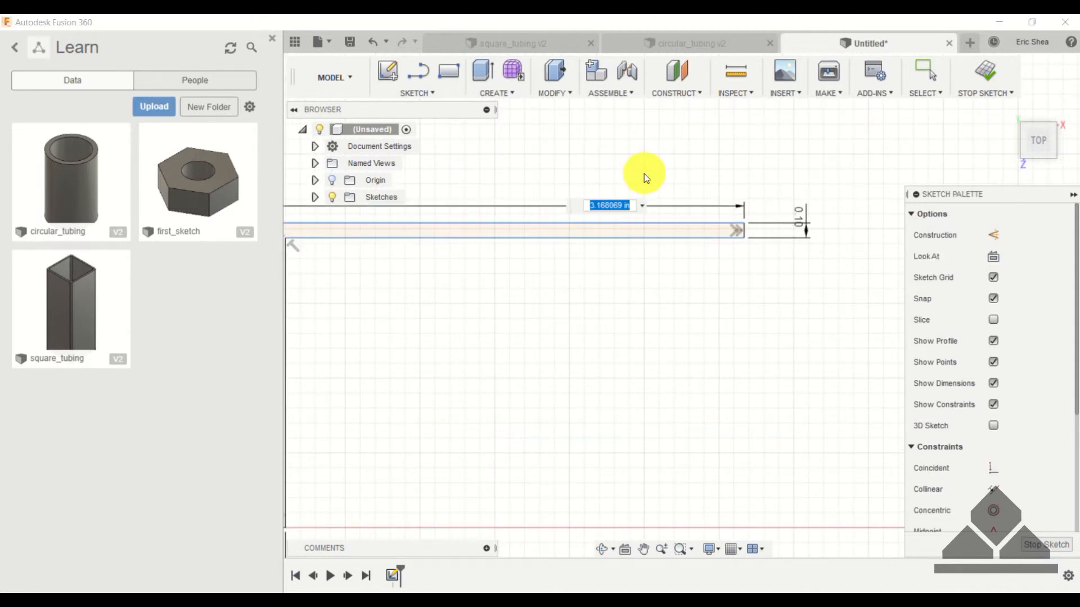
text(3)
key(Return)
scroll(588, 264, down, 3)
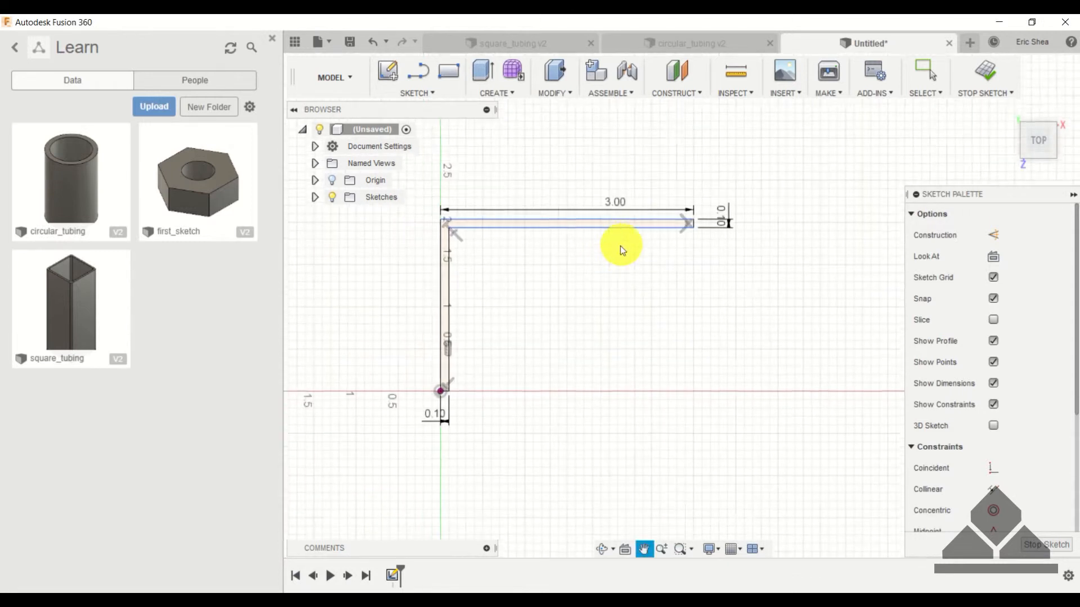
- Dimension the profile's overall height from the base edge at the origin to the outer horizontal edge as 3 in
scroll(619, 249, up, 1)
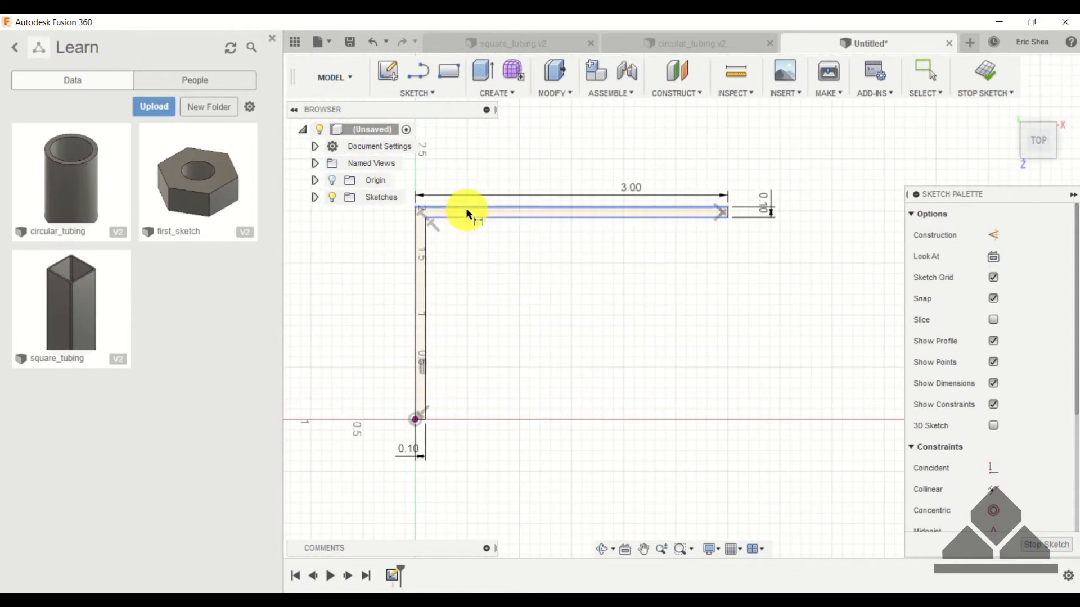
scroll(436, 458, up, 5)
click(443, 458)
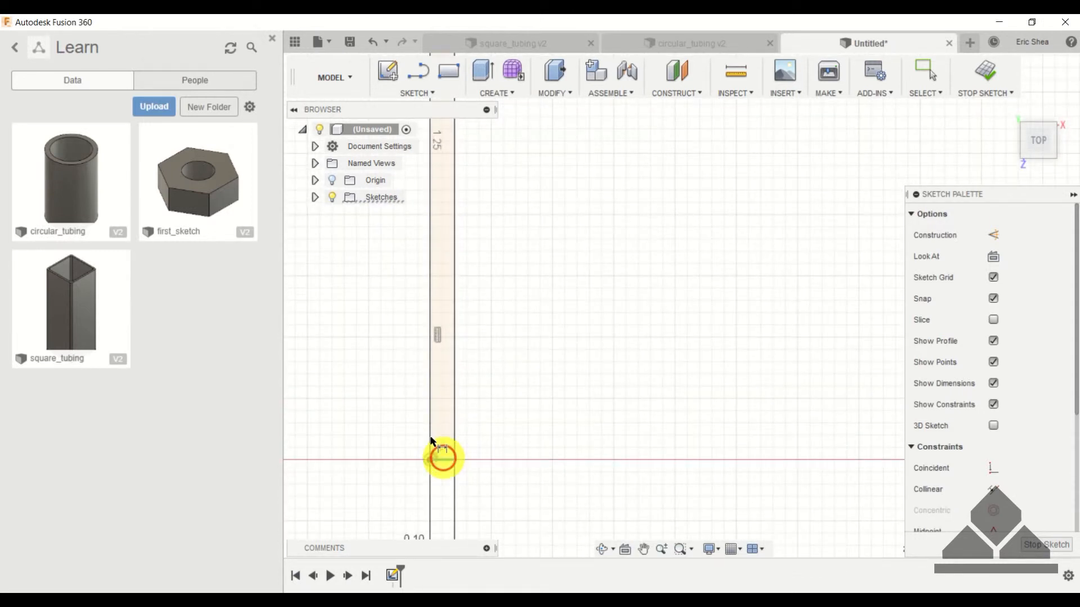
scroll(386, 321, down, 5)
click(443, 313)
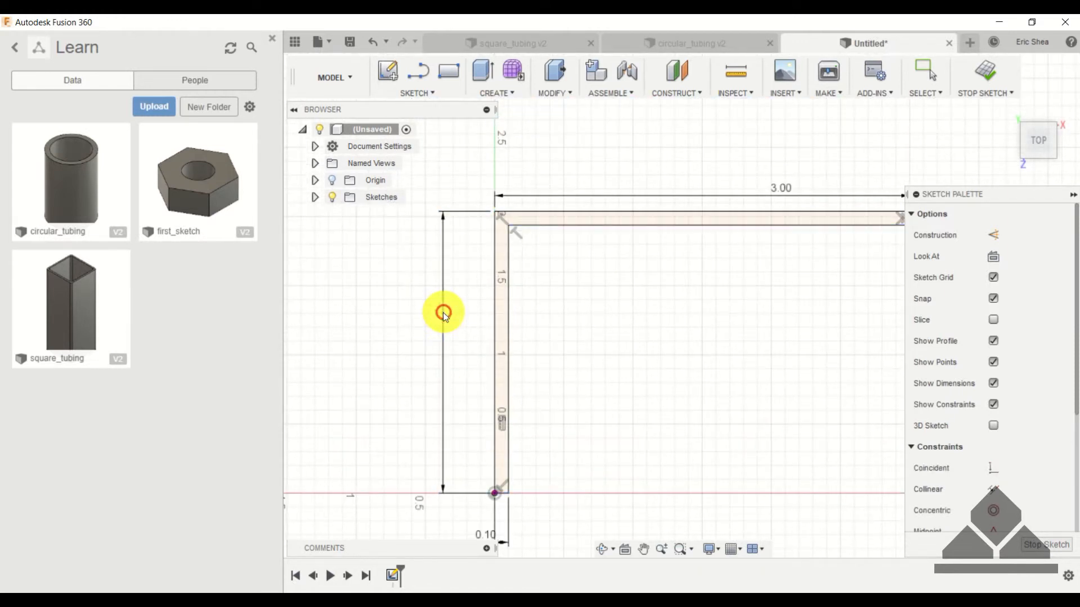
text(3)
key(Return)
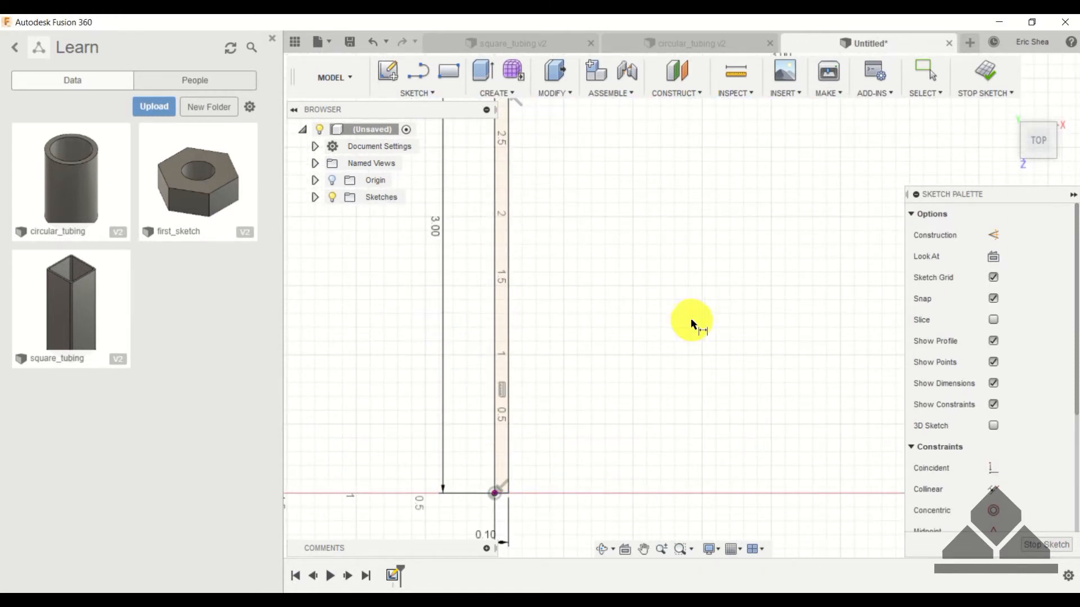
scroll(687, 320, down, 3)
key(Escape)
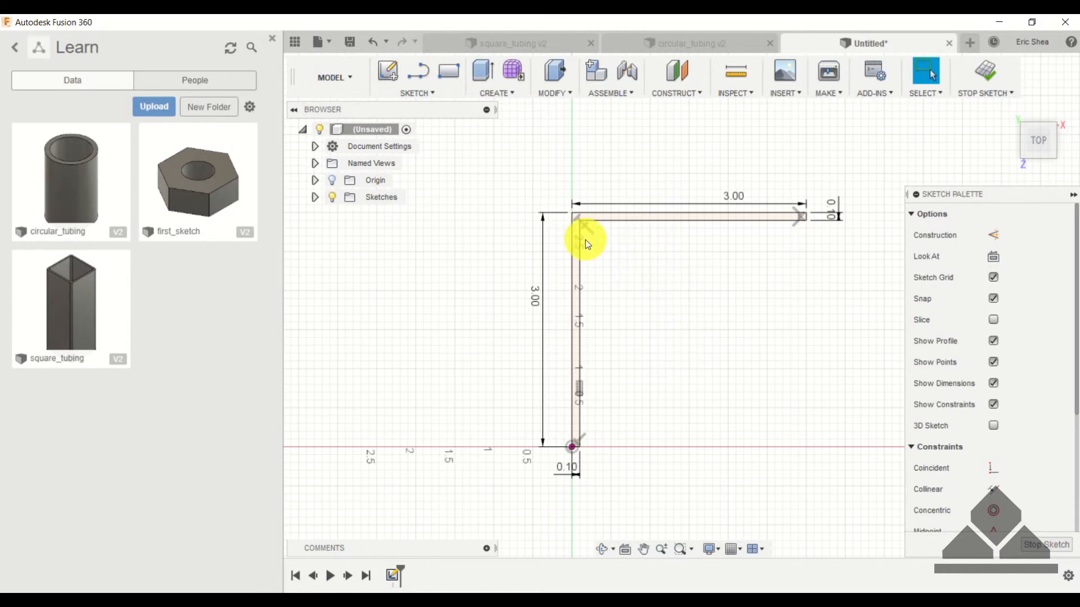
- Finish the sketch and extrude the L-shaped profile upward on one side as a new body
click(627, 221)
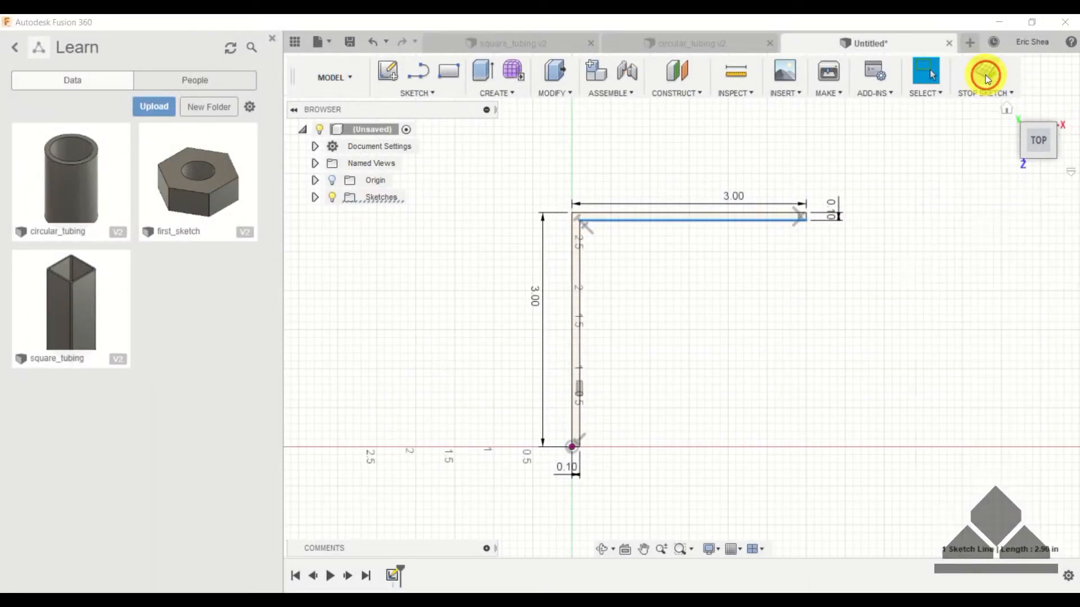
click(983, 76)
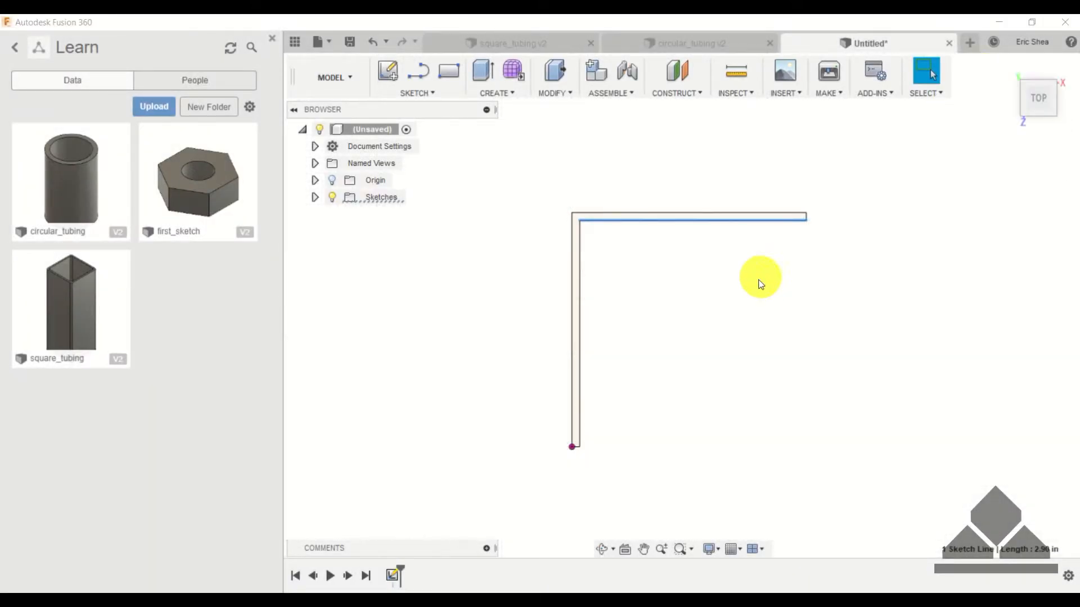
scroll(749, 288, up, 2)
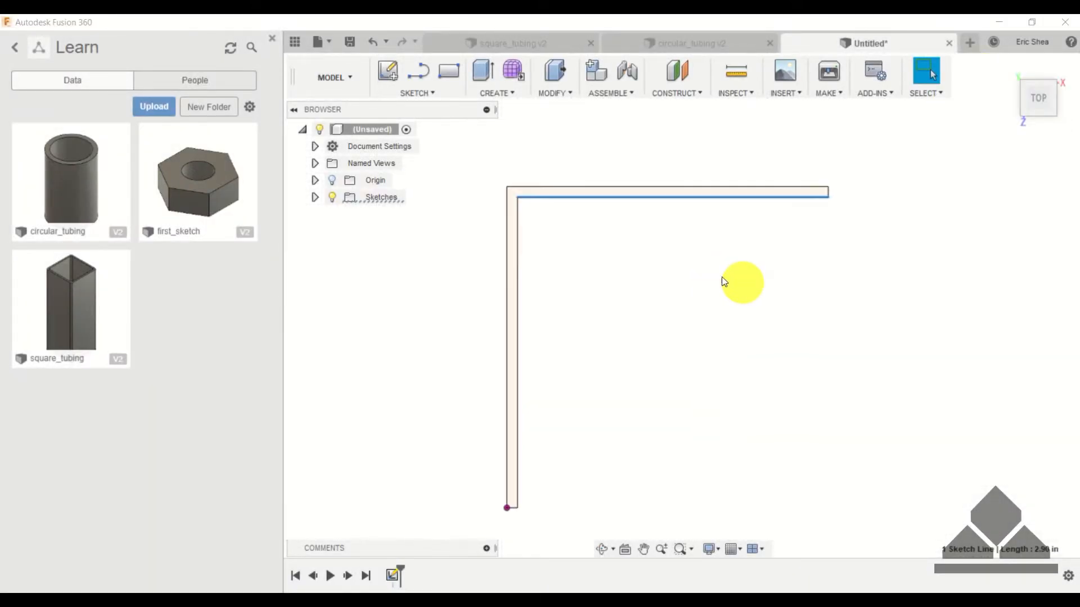
scroll(615, 210, up, 1)
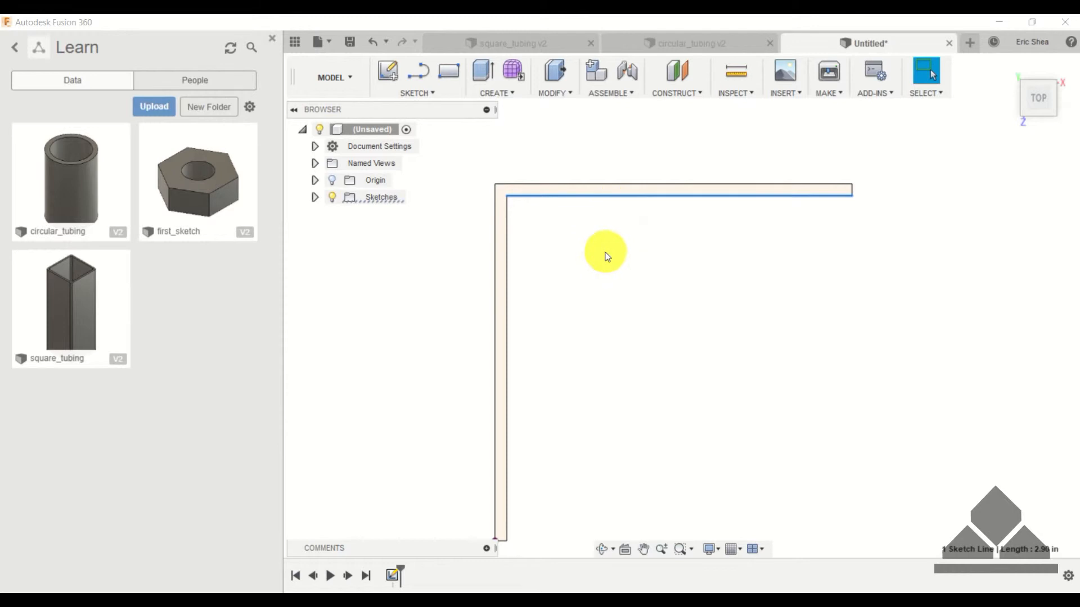
key(e)
scroll(619, 188, up, 2)
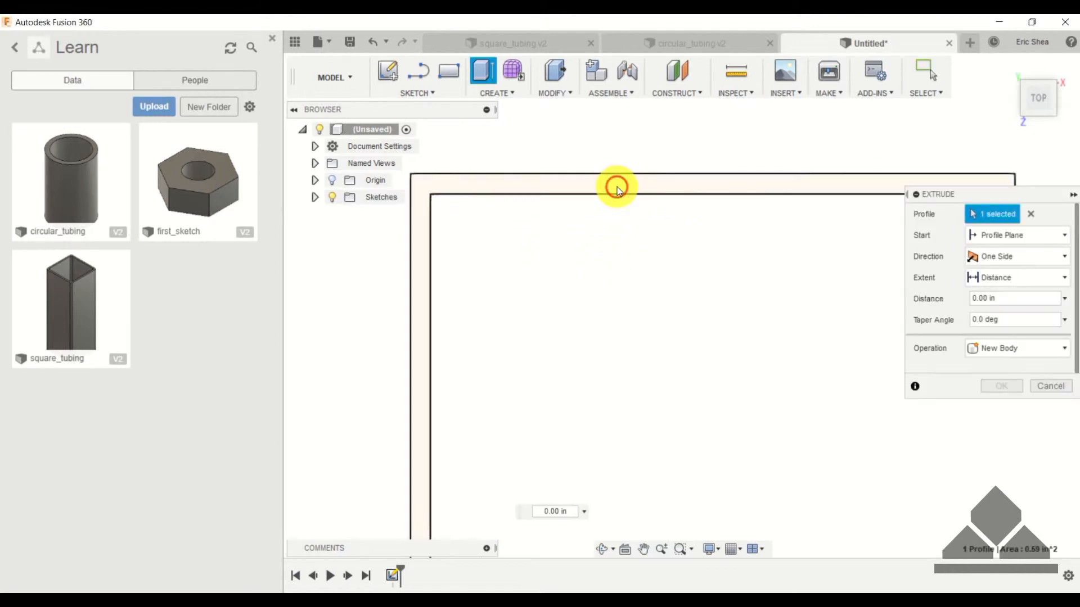
scroll(653, 274, down, 5)
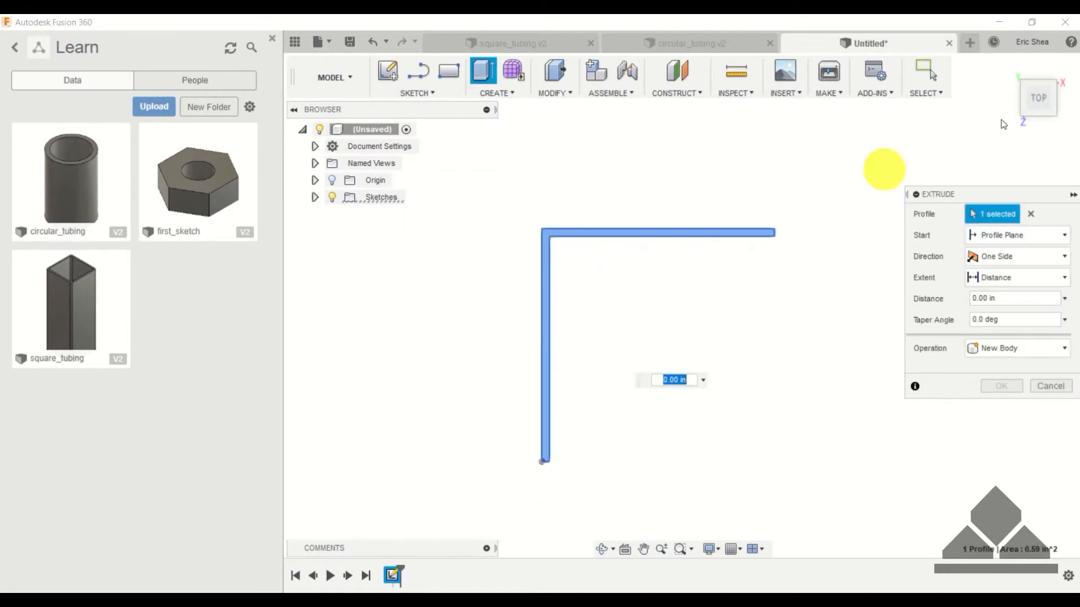
click(1006, 66)
scroll(736, 307, down, 1)
middle_drag(733, 309, 699, 371)
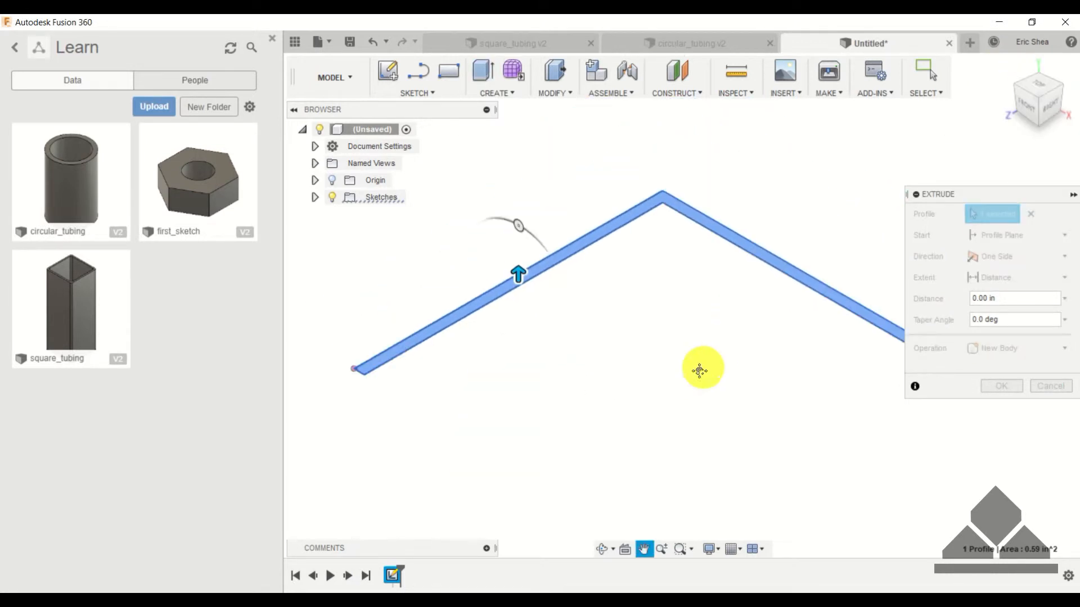
drag(513, 276, 513, 255)
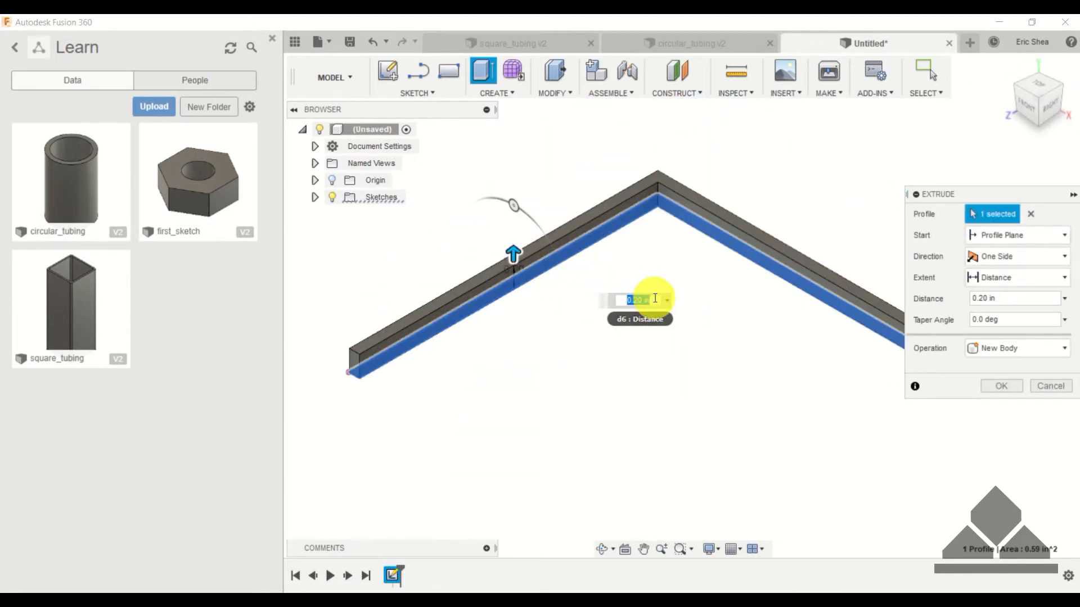
key(Return)
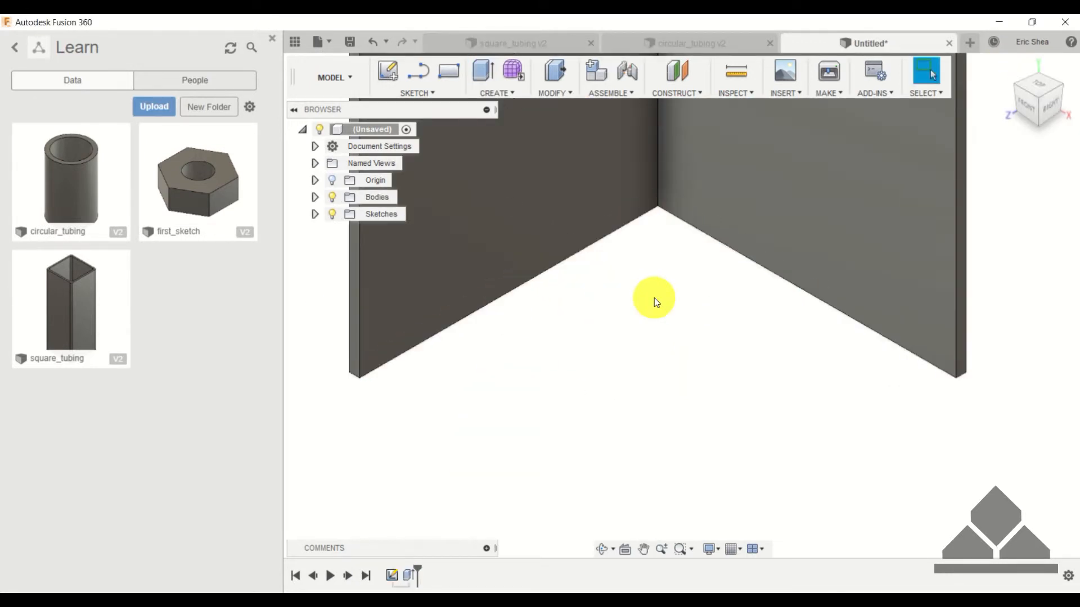
- Save the extruded design as L_channel in the Learn project
scroll(656, 300, down, 3)
middle_drag(655, 301, 710, 411)
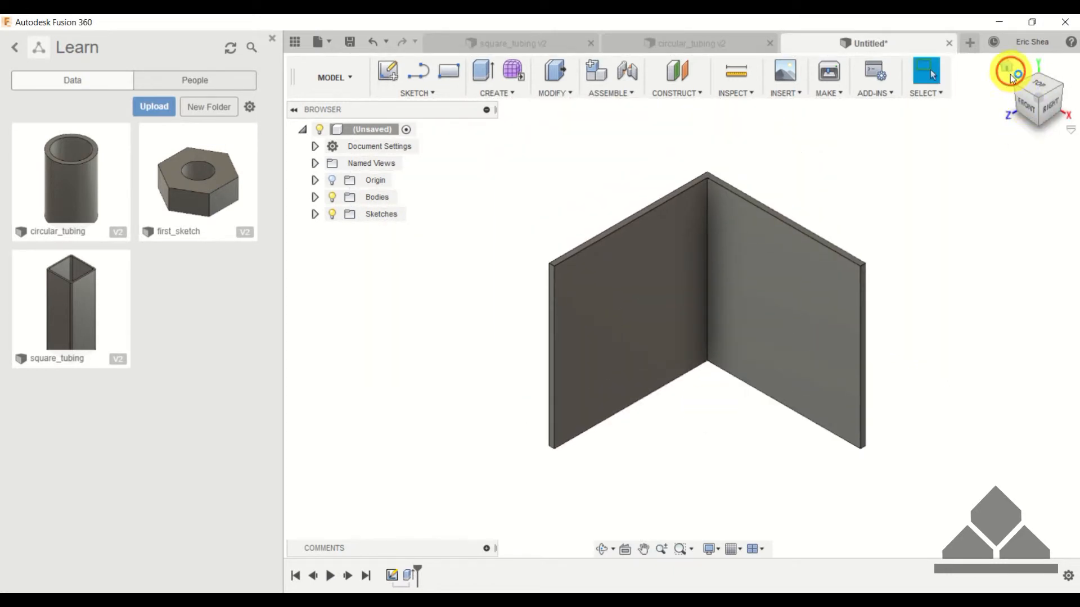
shift+middle_drag(934, 169, 956, 264)
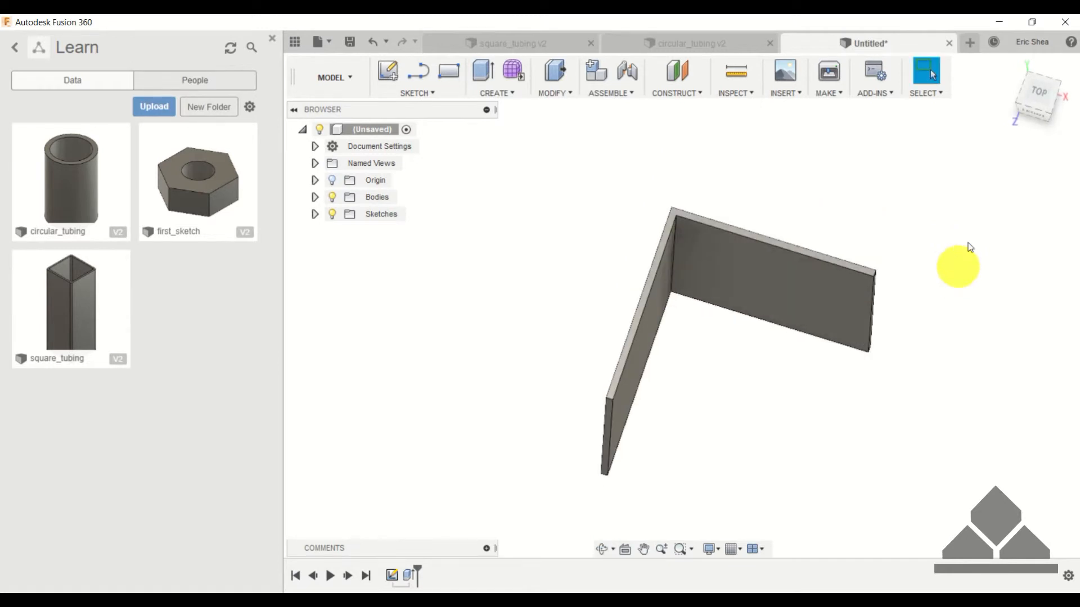
click(351, 42)
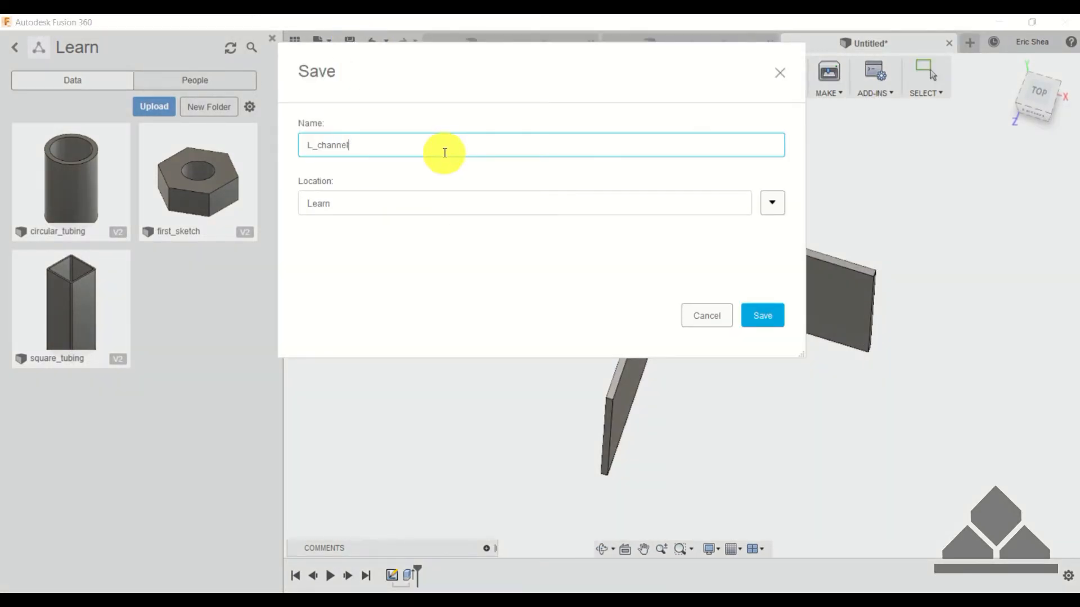
key(Return)
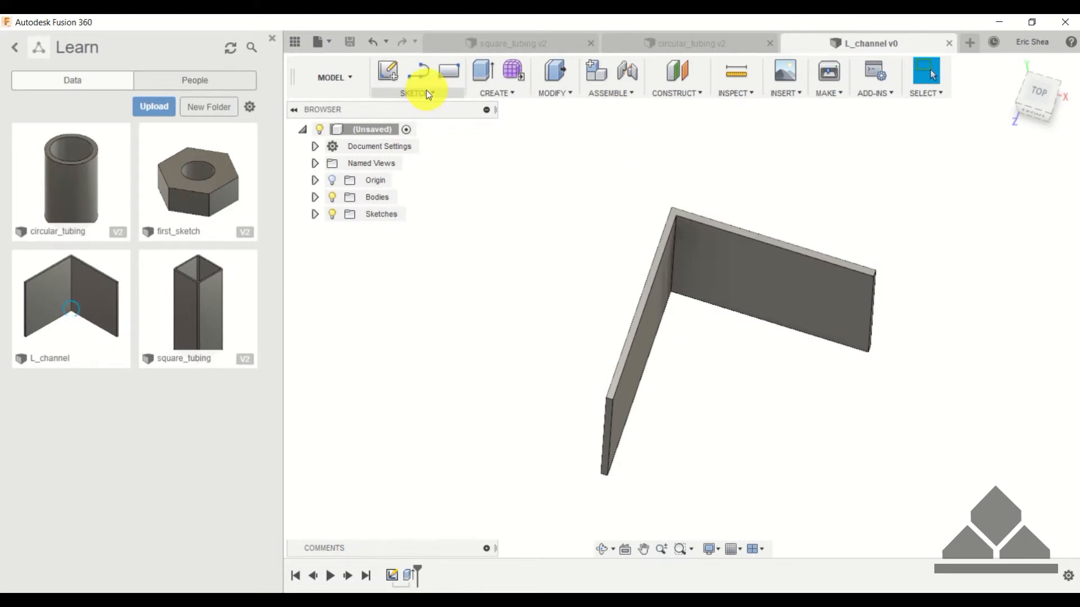
- Add a small constant-radius fillet to the inner vertical edge where the two legs meet
click(554, 93)
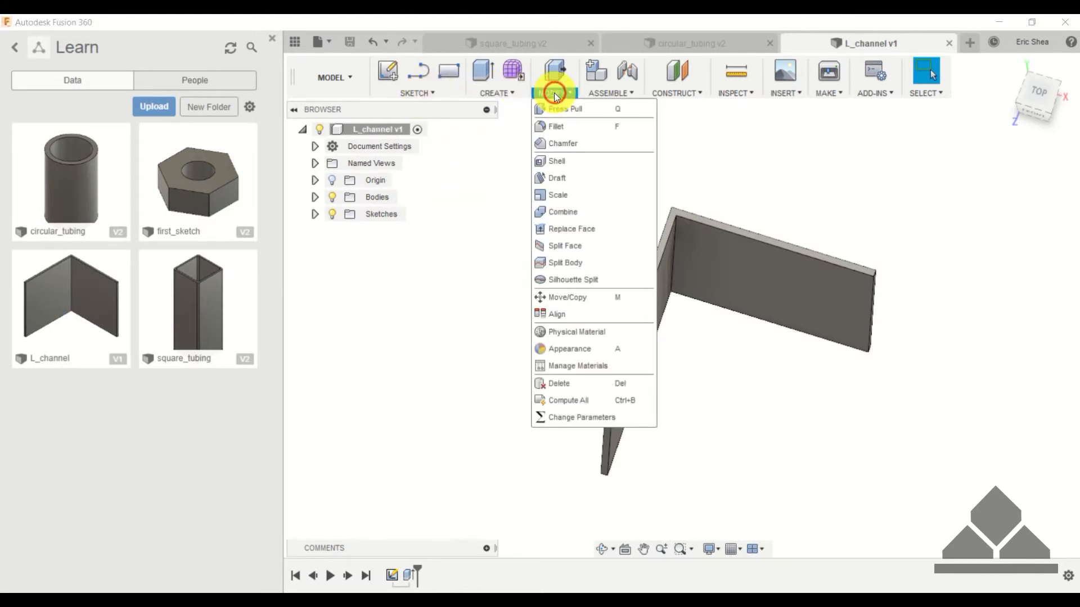
click(563, 126)
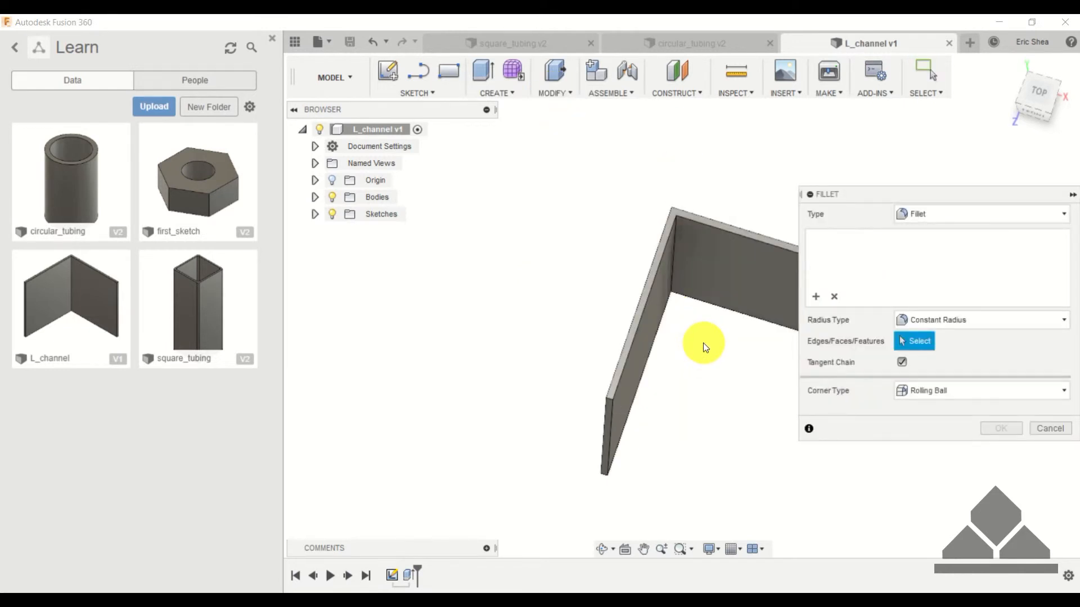
shift+middle_drag(703, 342, 699, 331)
middle_drag(699, 331, 550, 313)
scroll(513, 255, up, 3)
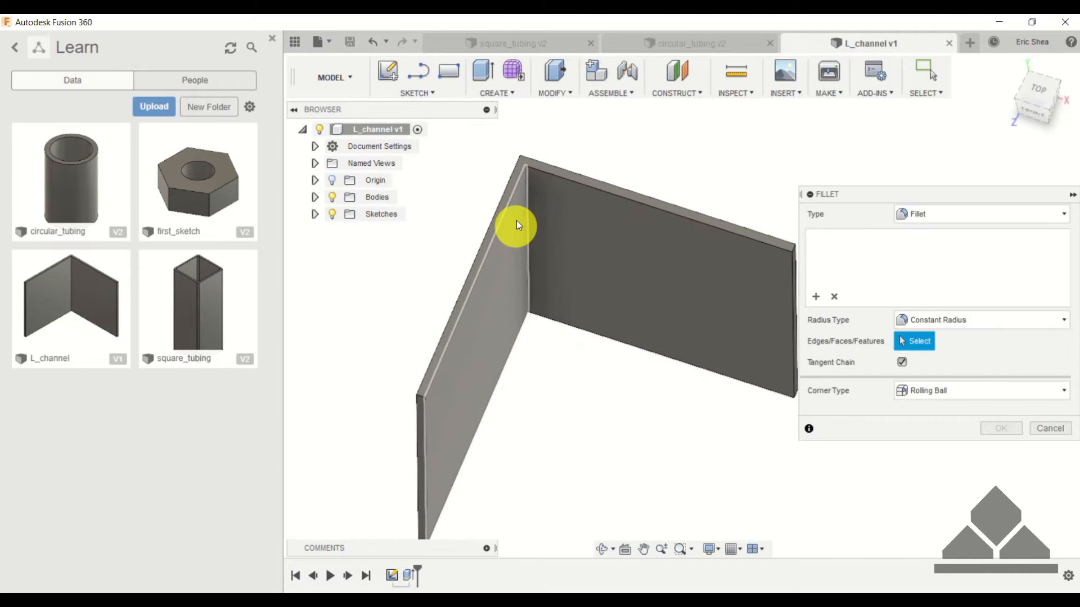
click(525, 194)
drag(535, 201, 536, 208)
click(999, 429)
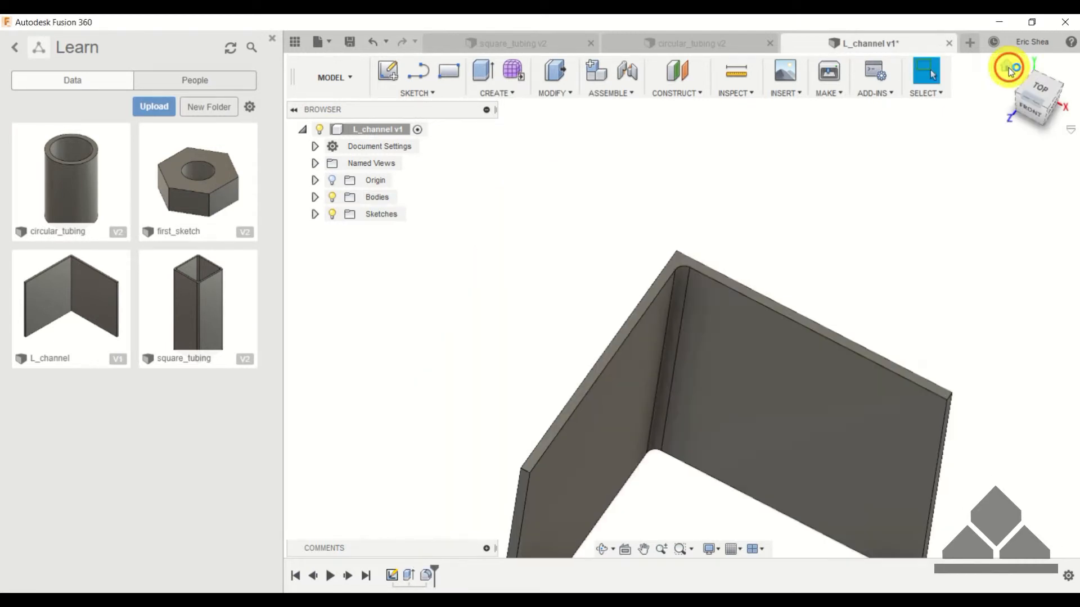
- Return the filleted L_channel to the home view and save it as a new version
click(1010, 64)
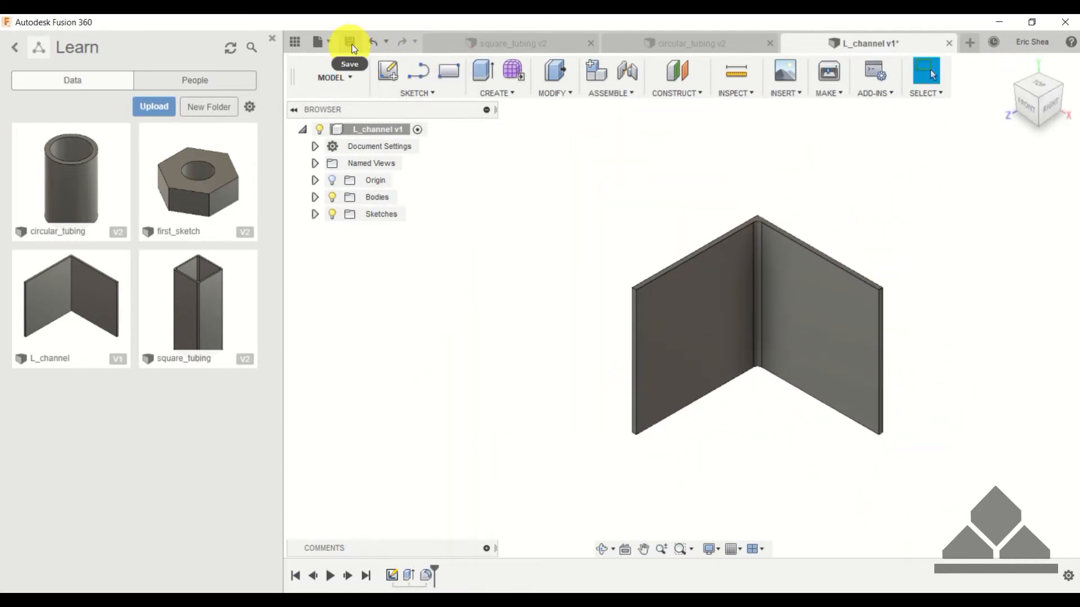
click(352, 44)
click(542, 324)
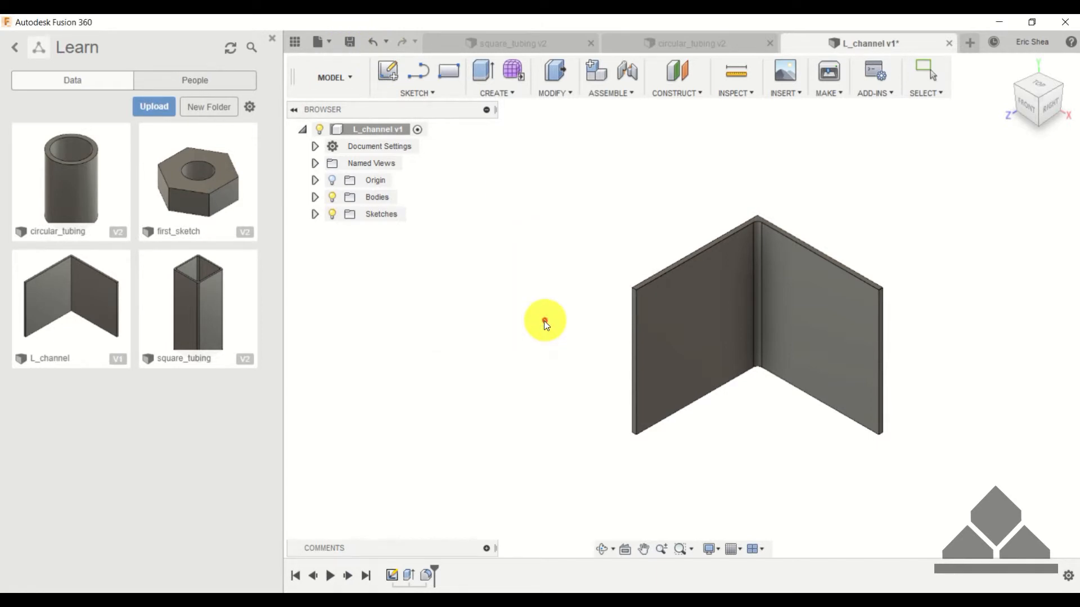
click(969, 43)
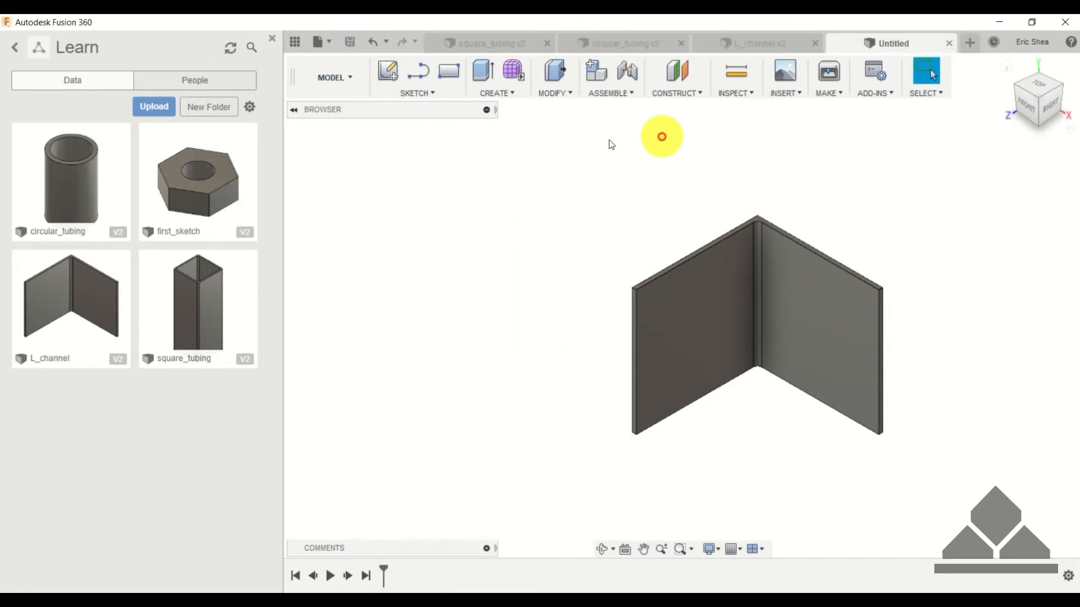
click(393, 73)
click(683, 340)
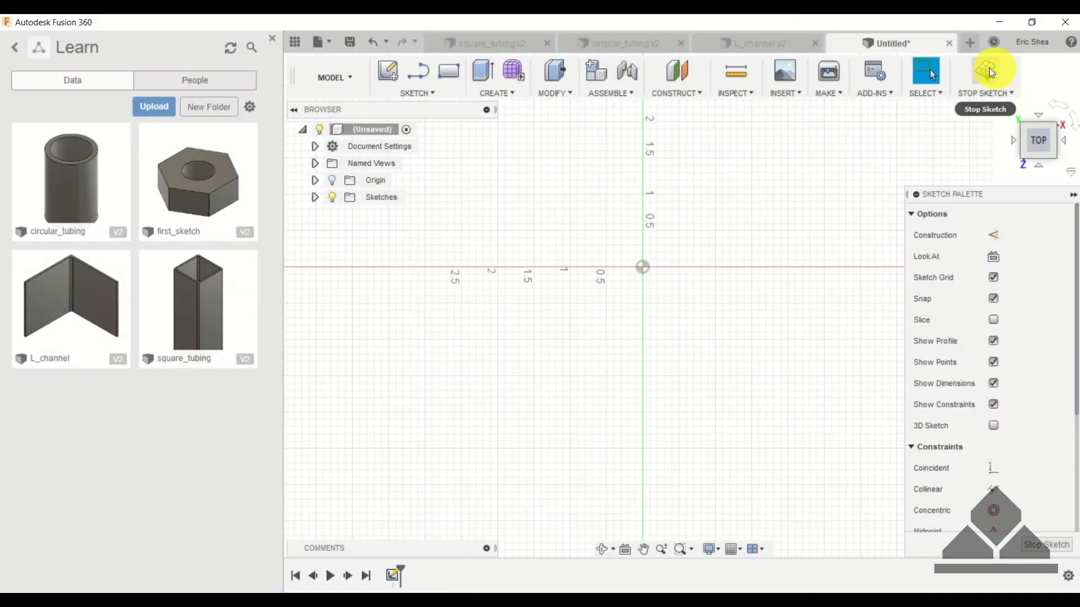
click(949, 43)
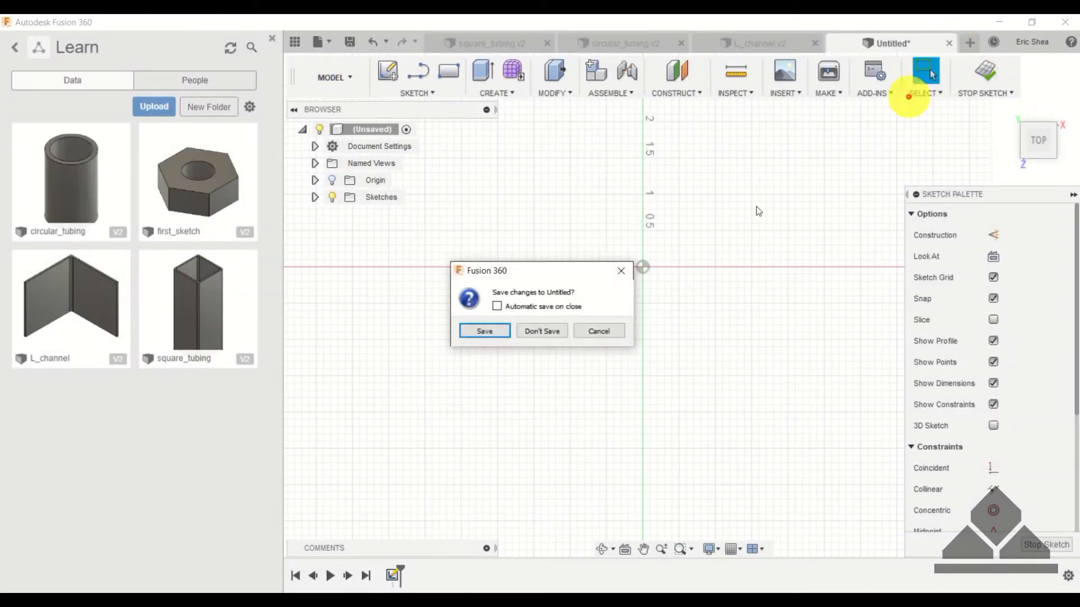
click(546, 332)
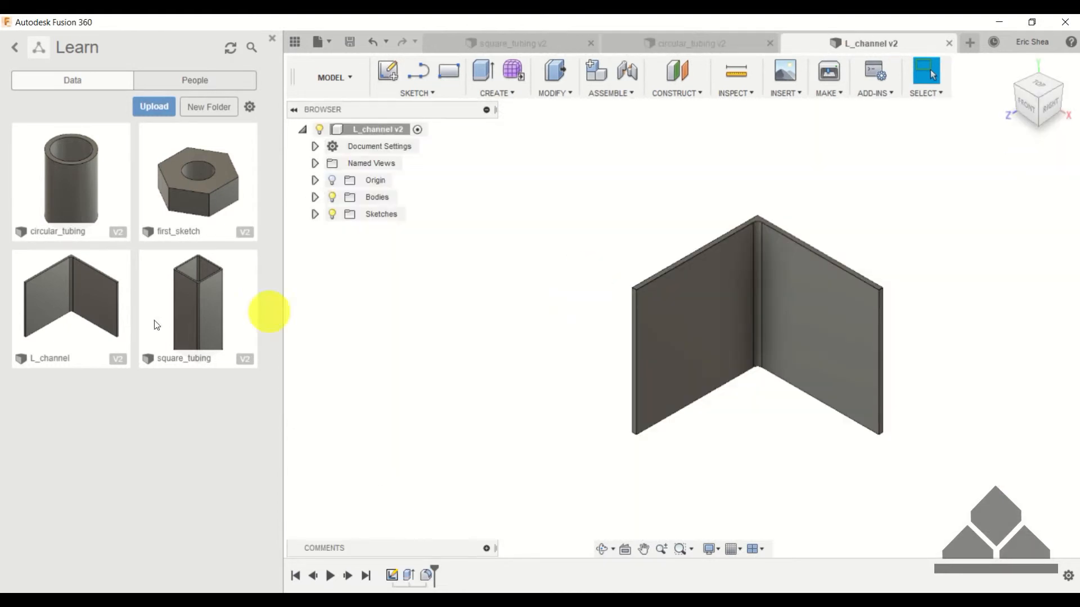
- Copy the L_channel design into the Learn project
right_click(68, 294)
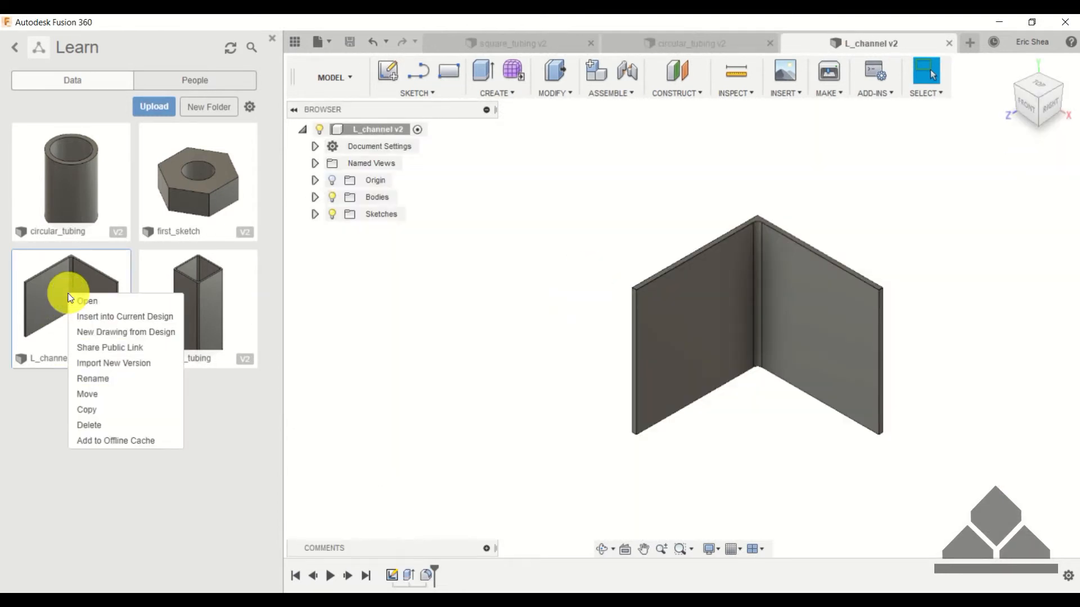
click(90, 410)
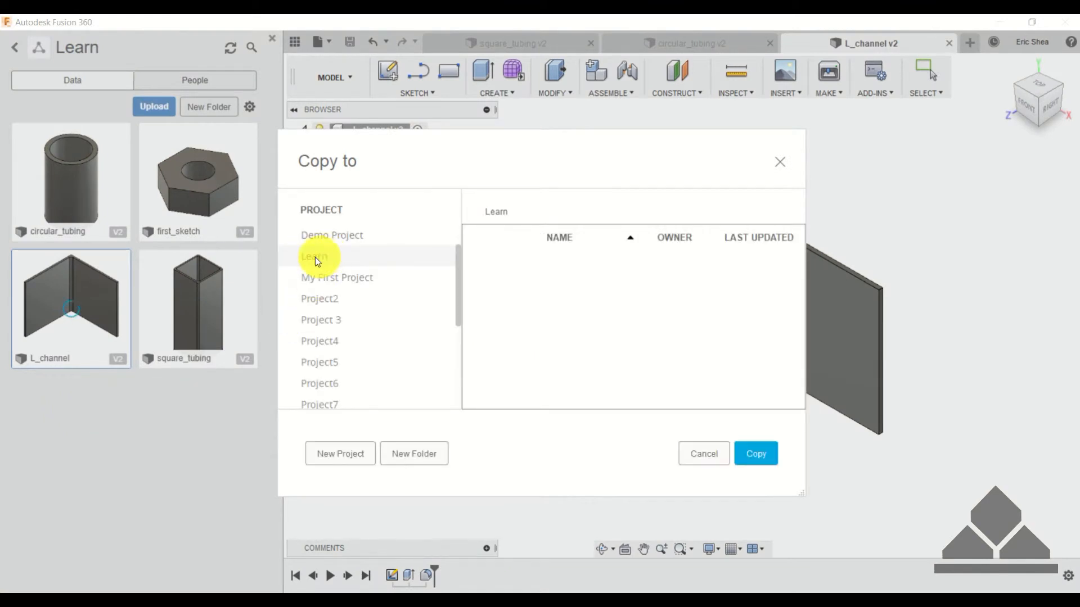
click(755, 453)
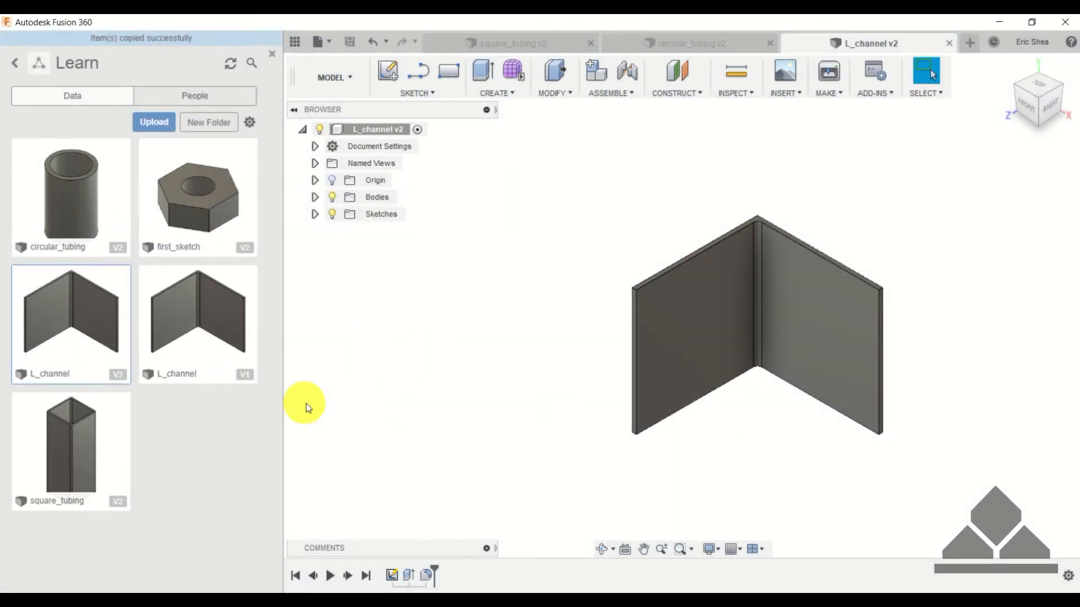
- Rename the copied L_channel design as C_channel
right_click(190, 377)
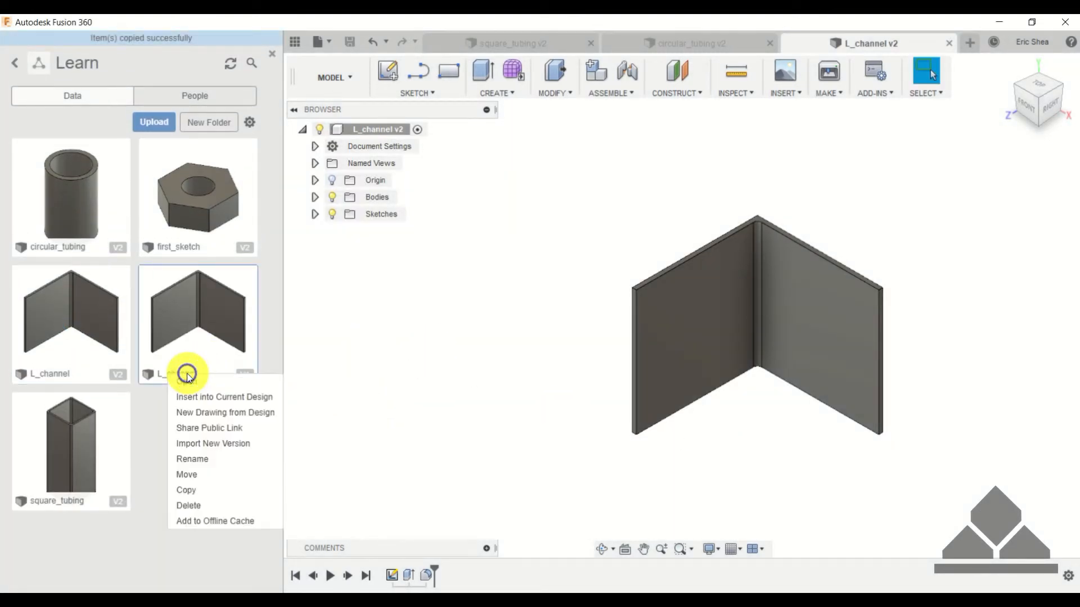
click(192, 459)
click(157, 362)
click(219, 361)
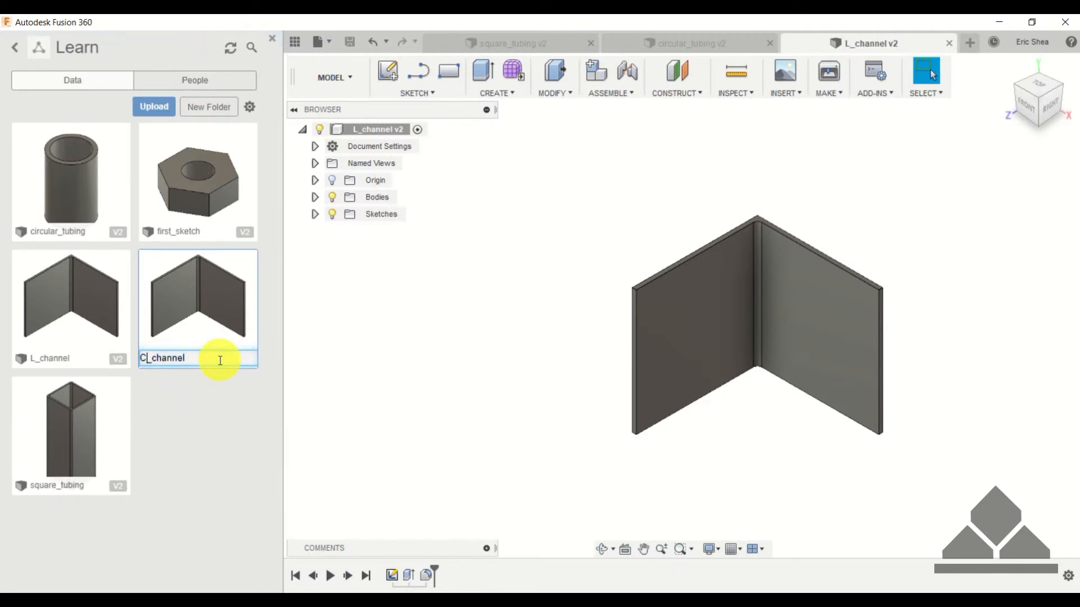
key(Return)
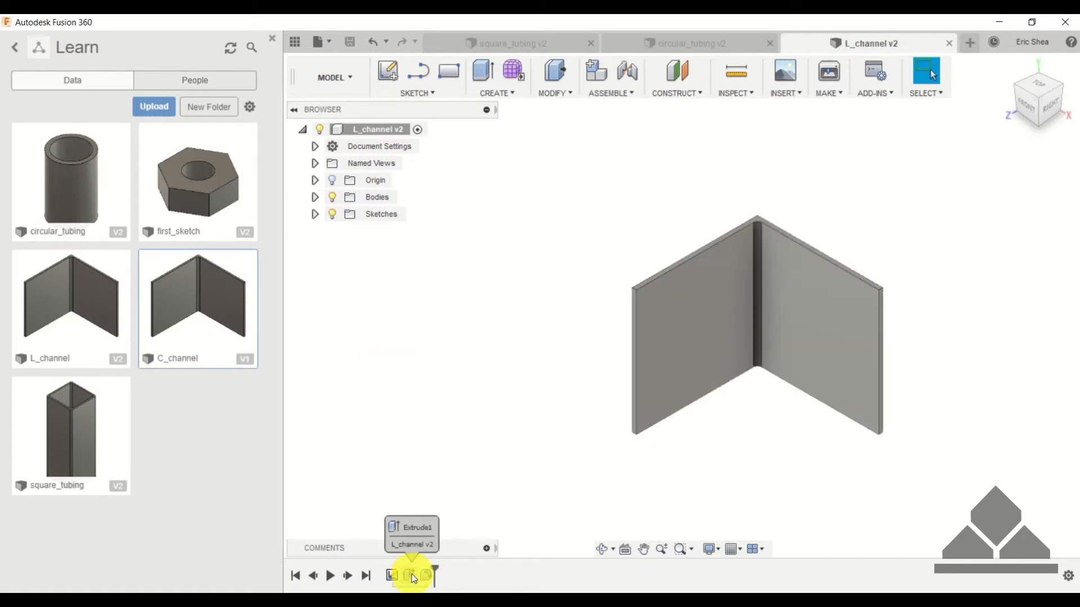
- Edit the base sketch and draw a thin rectangle, about 0.1 in thick, from the origin, reaching slightly past the opposite leg's end
right_click(394, 575)
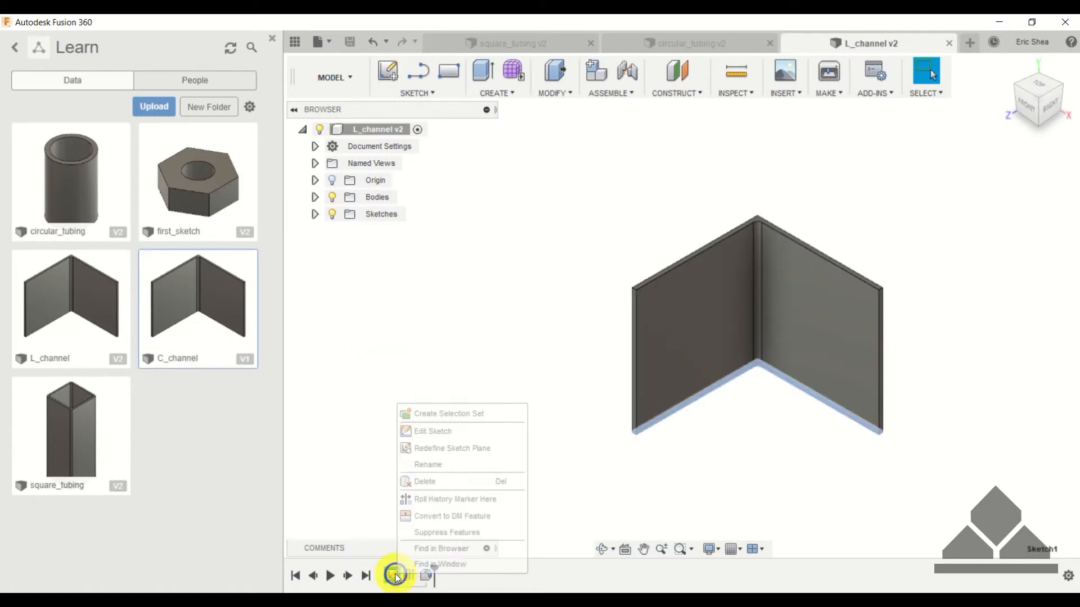
click(435, 433)
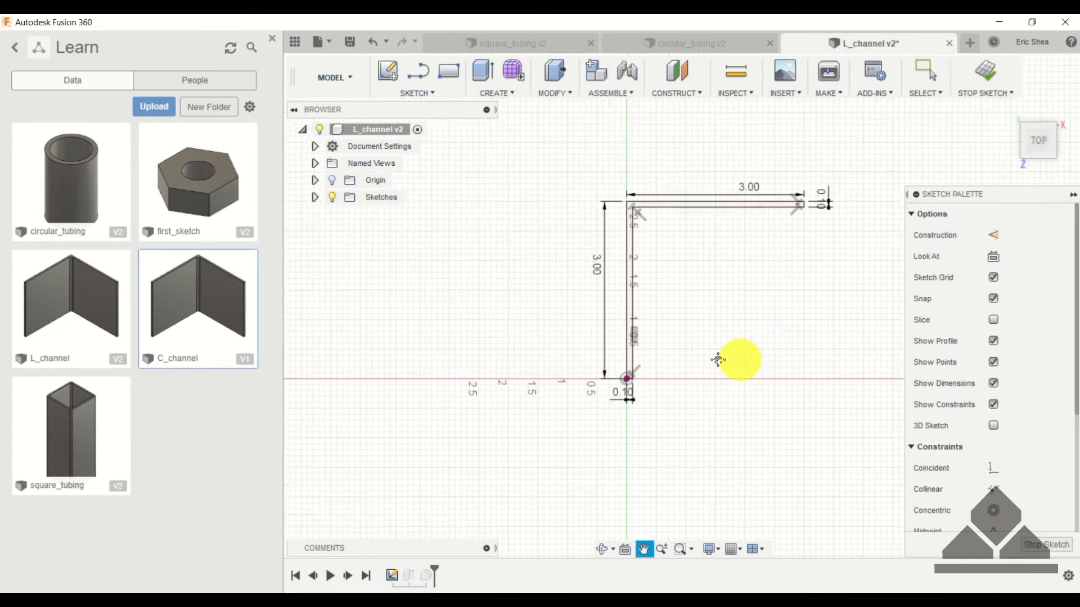
scroll(700, 380, up, 2)
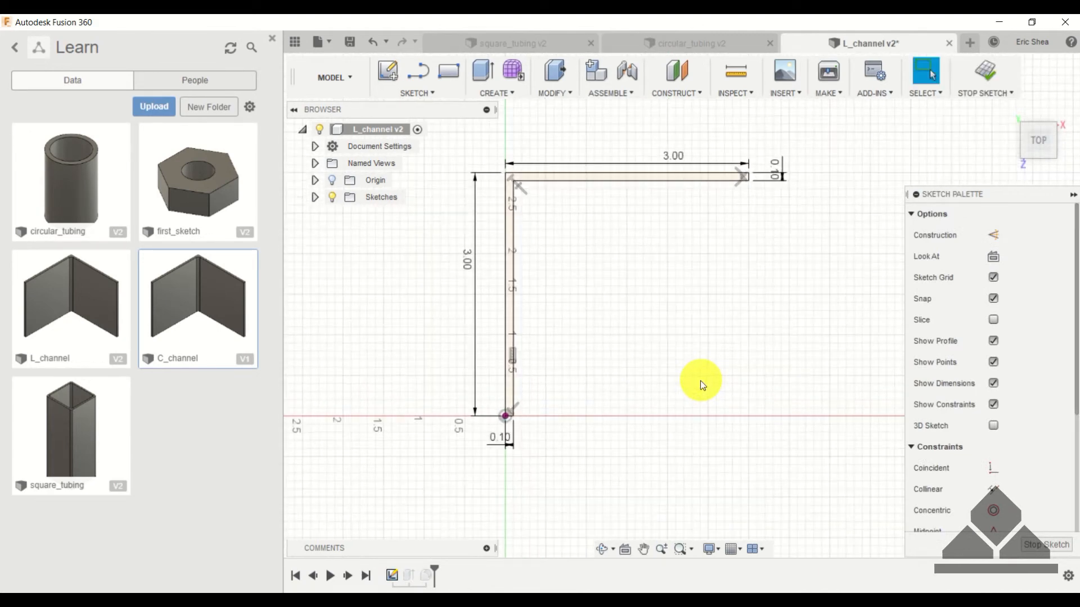
middle_drag(700, 380, 694, 401)
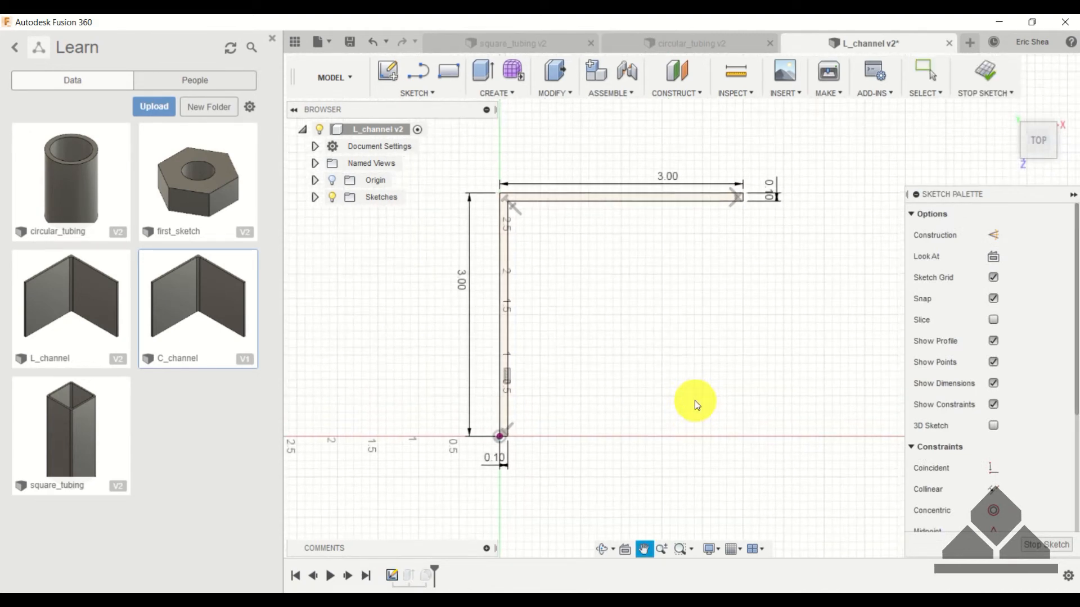
click(450, 75)
scroll(542, 450, up, 1)
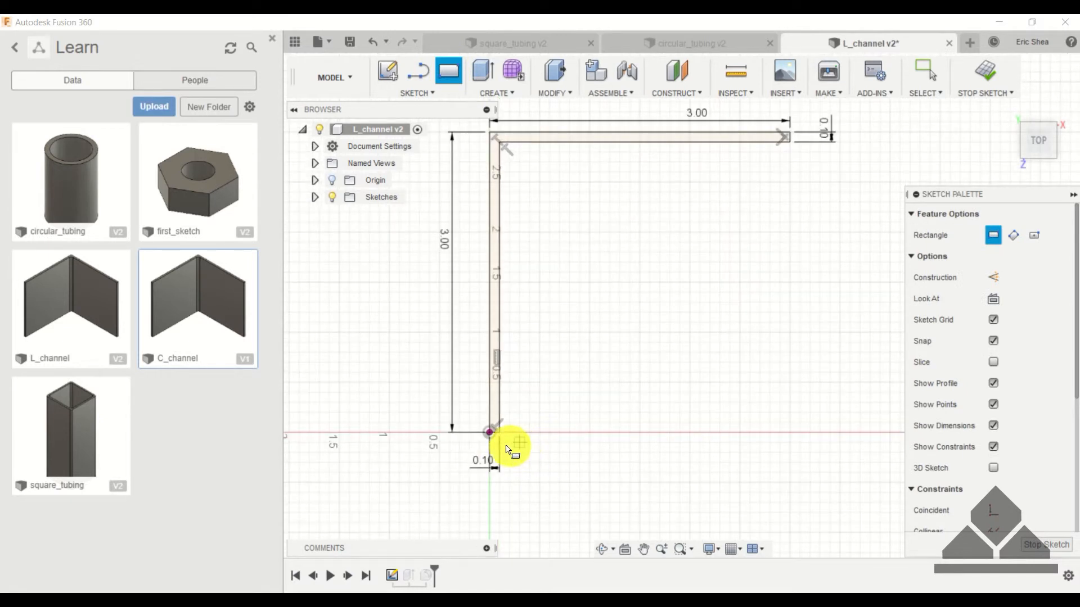
click(489, 432)
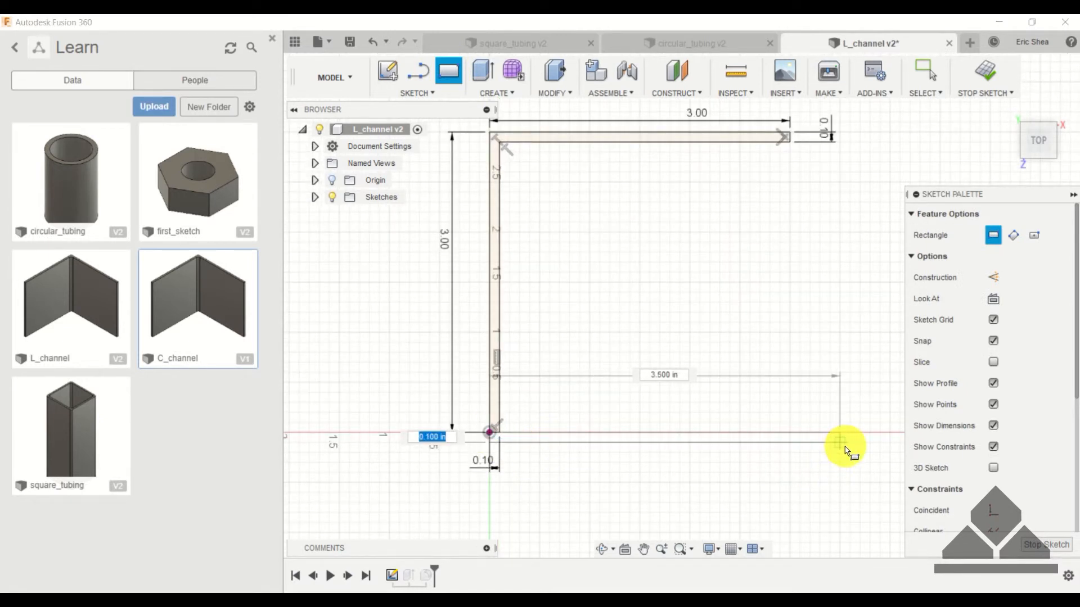
click(826, 444)
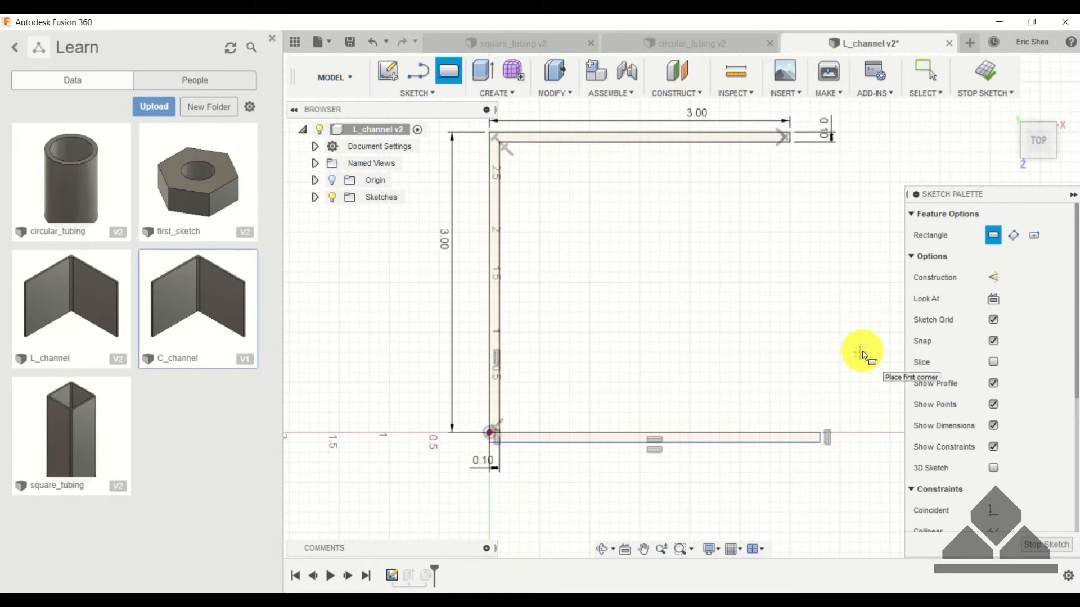
key(Escape)
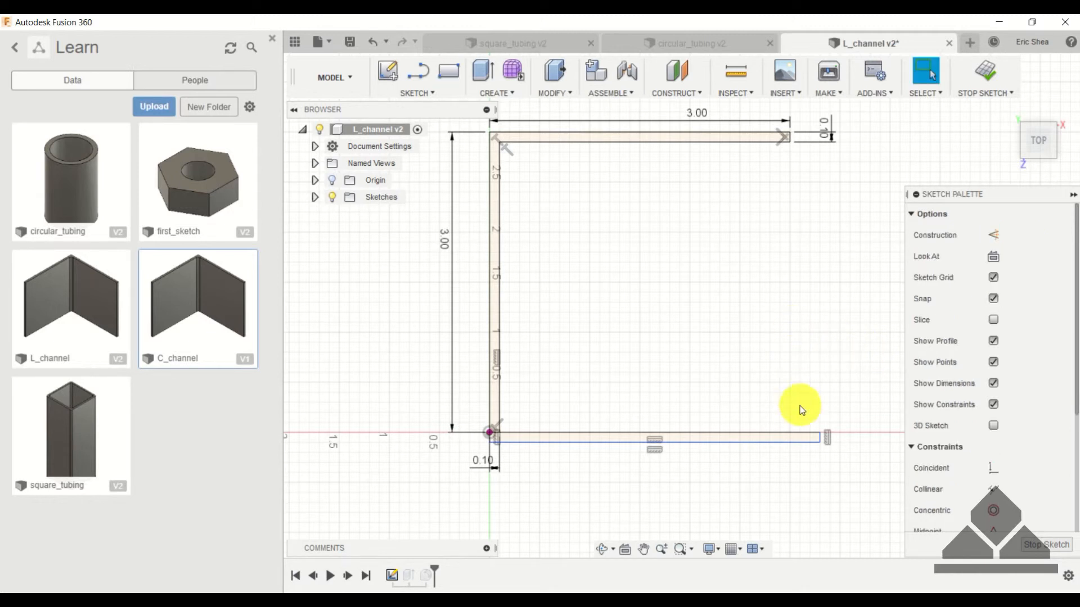
- Examine the new leg's free end against the opposite leg's length and review the available sketch constraints
scroll(804, 414, up, 1)
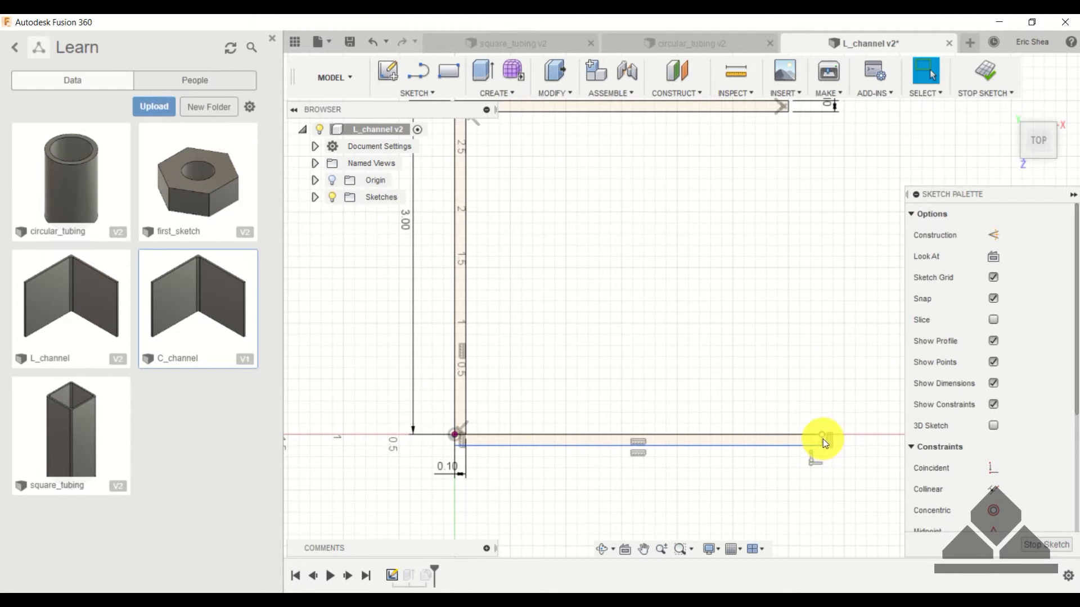
scroll(825, 444, up, 1)
mouse_move(812, 443)
mouse_down()
mouse_move(718, 441)
mouse_move(810, 439)
mouse_up()
scroll(789, 376, down, 1)
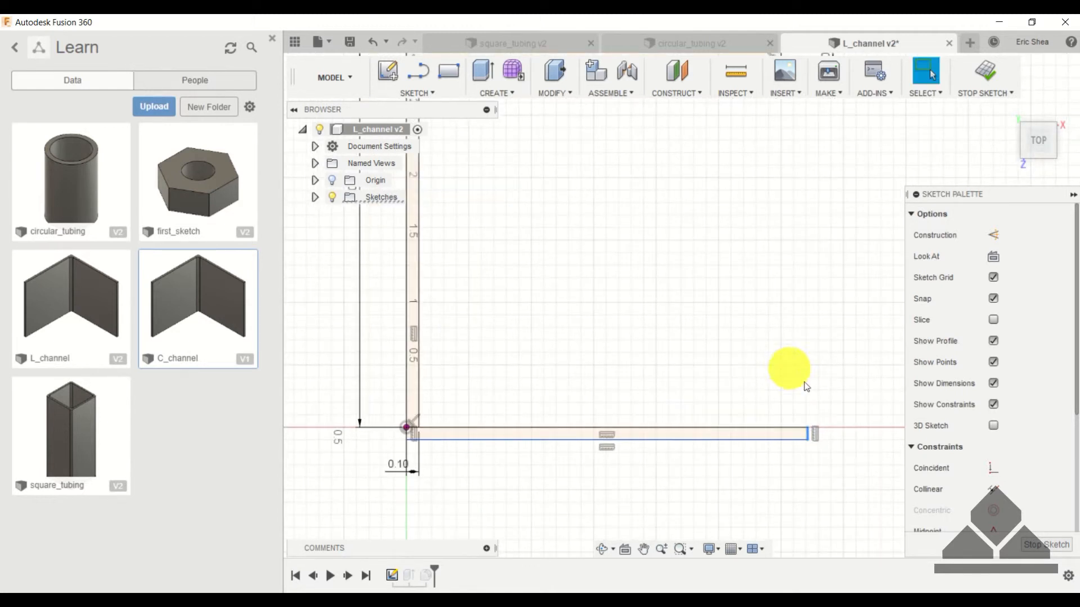
scroll(973, 452, down, 3)
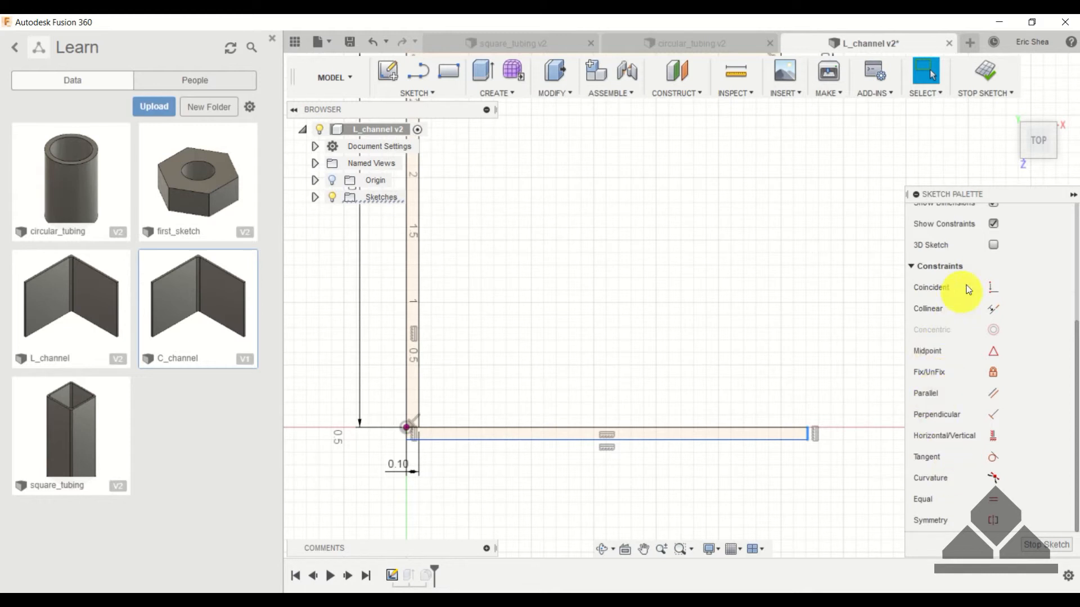
scroll(666, 300, down, 4)
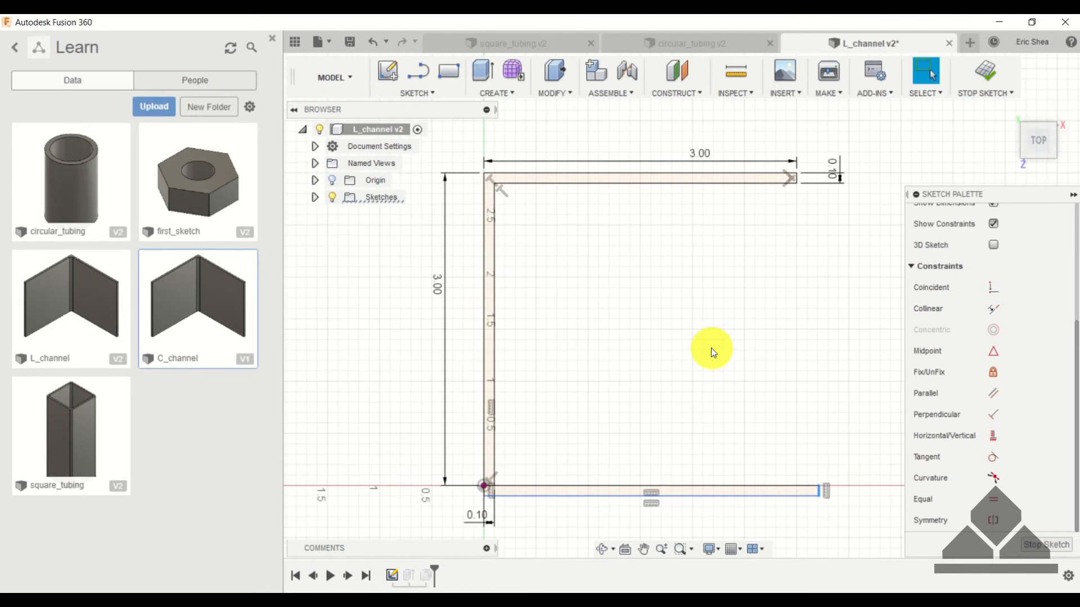
key(Escape)
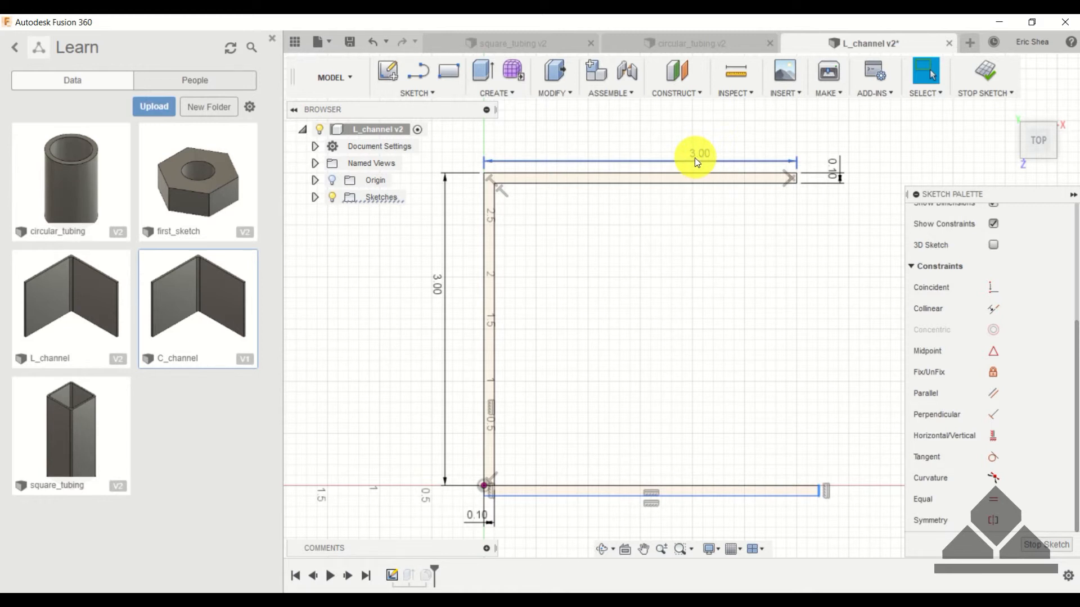
click(804, 496)
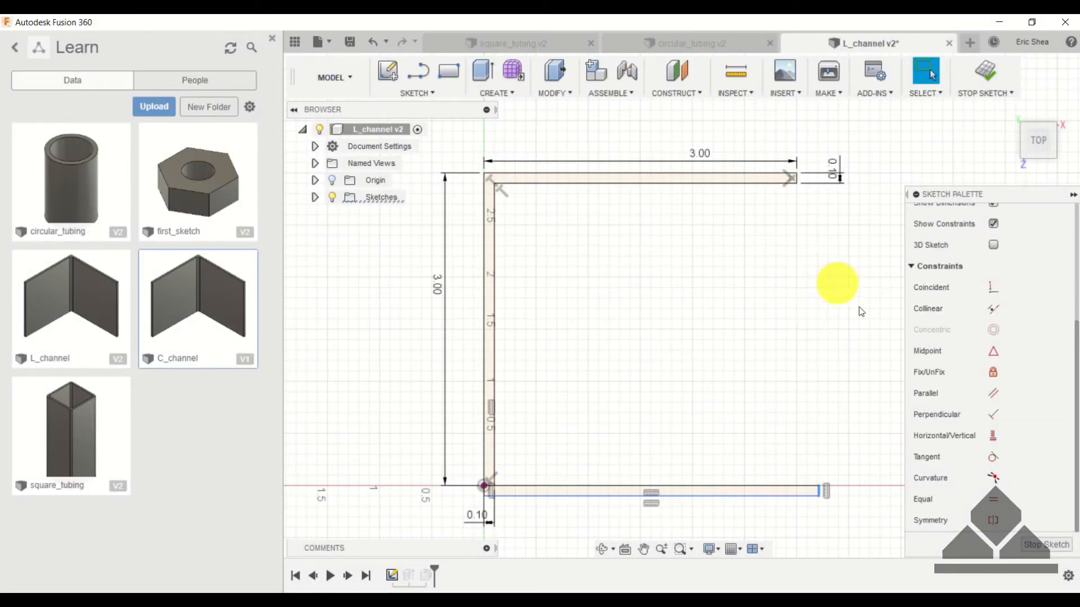
- Apply a collinear constraint between the free end edges of the opposite leg and the new third leg
scroll(813, 178, up, 3)
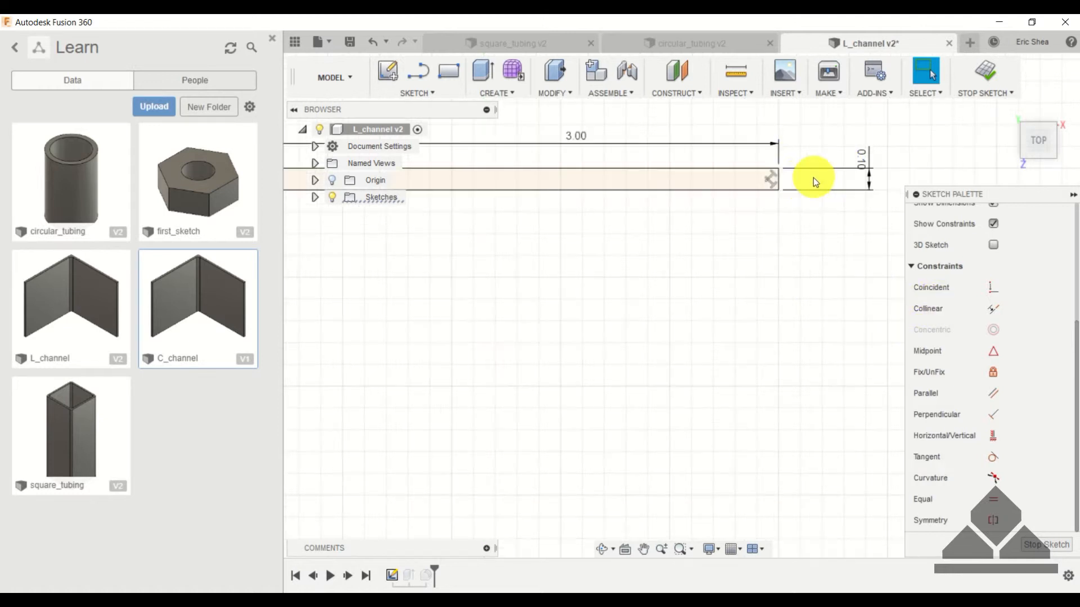
click(779, 182)
scroll(811, 360, down, 3)
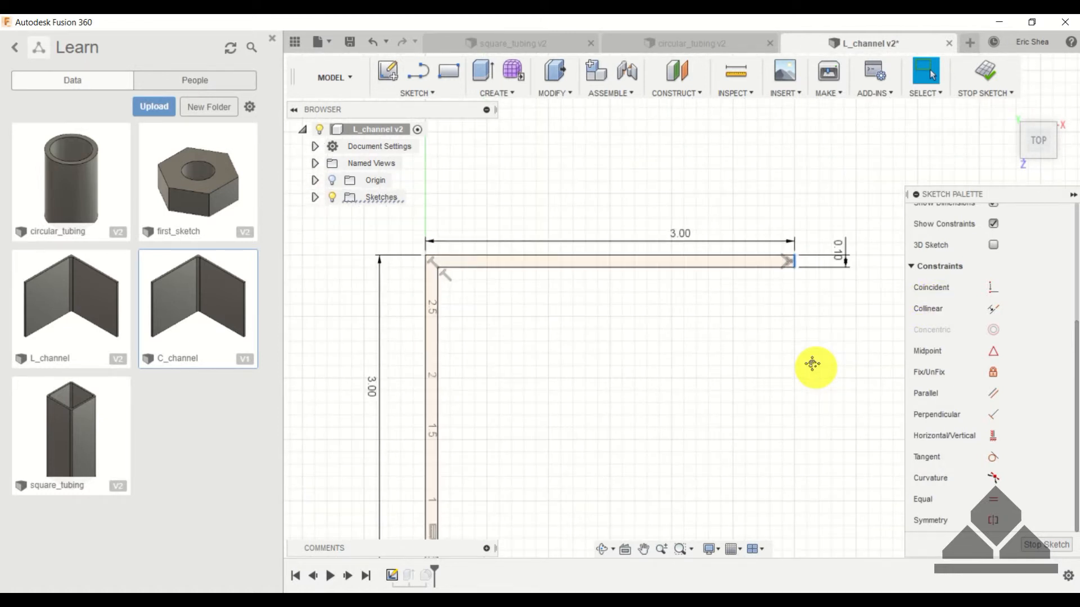
middle_drag(812, 363, 732, 112)
scroll(745, 399, up, 3)
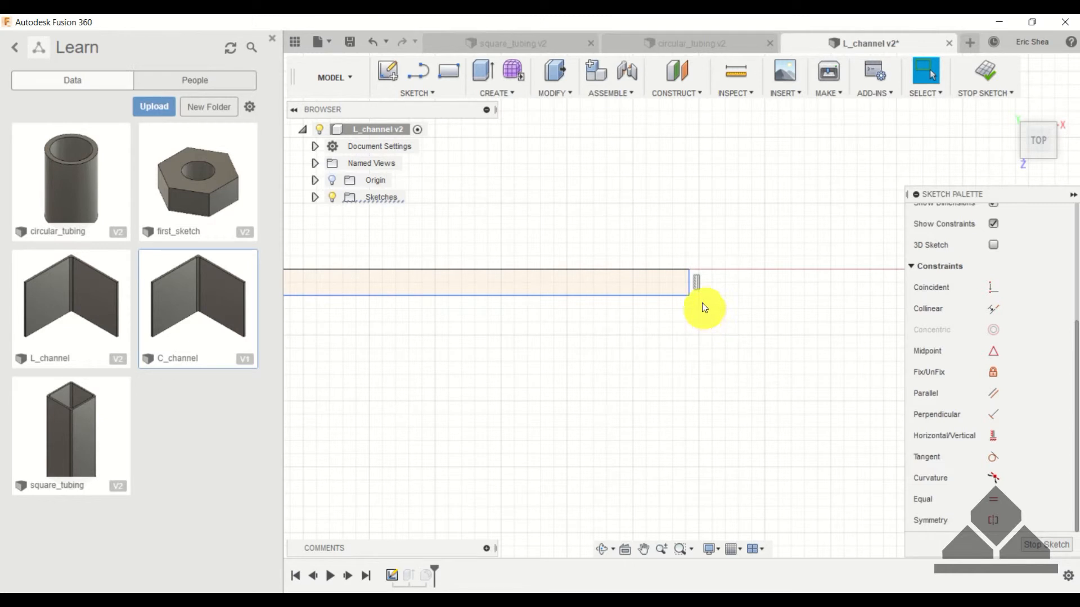
click(687, 284)
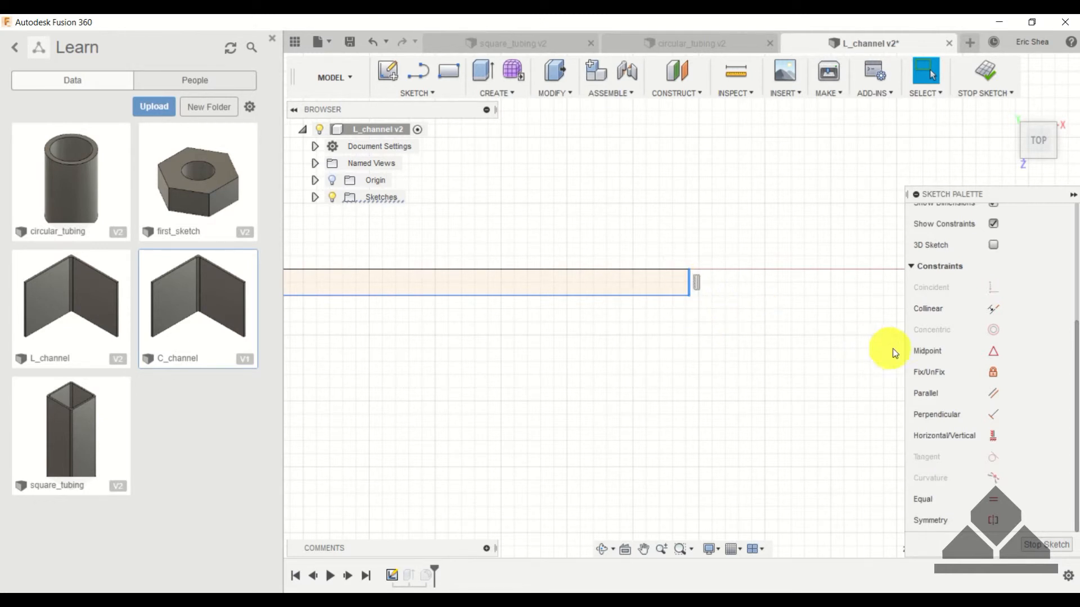
click(991, 309)
scroll(781, 271, down, 3)
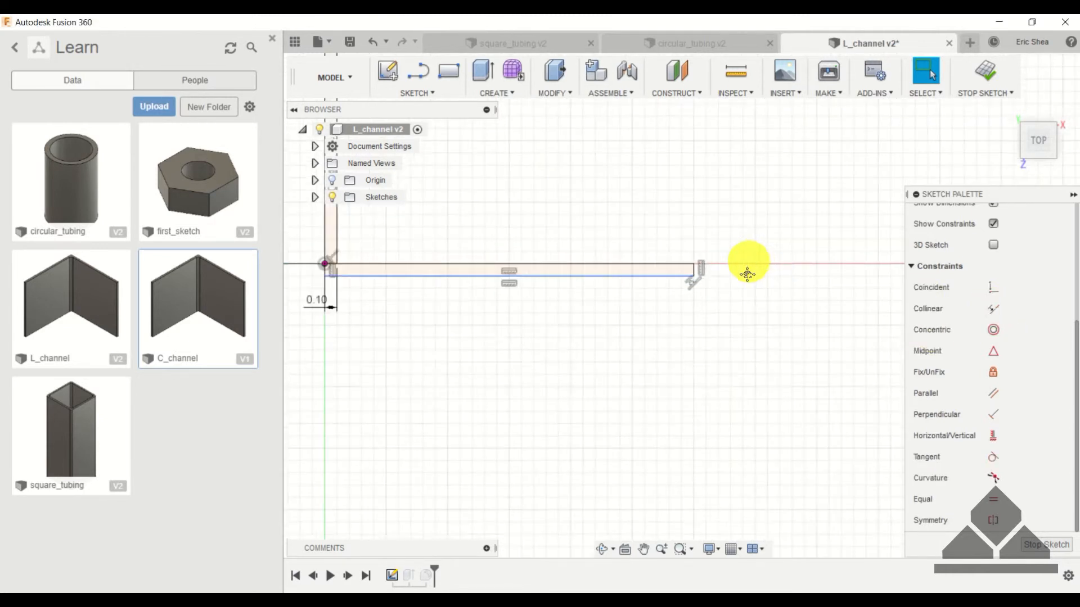
middle_drag(783, 276, 732, 441)
scroll(731, 442, down, 2)
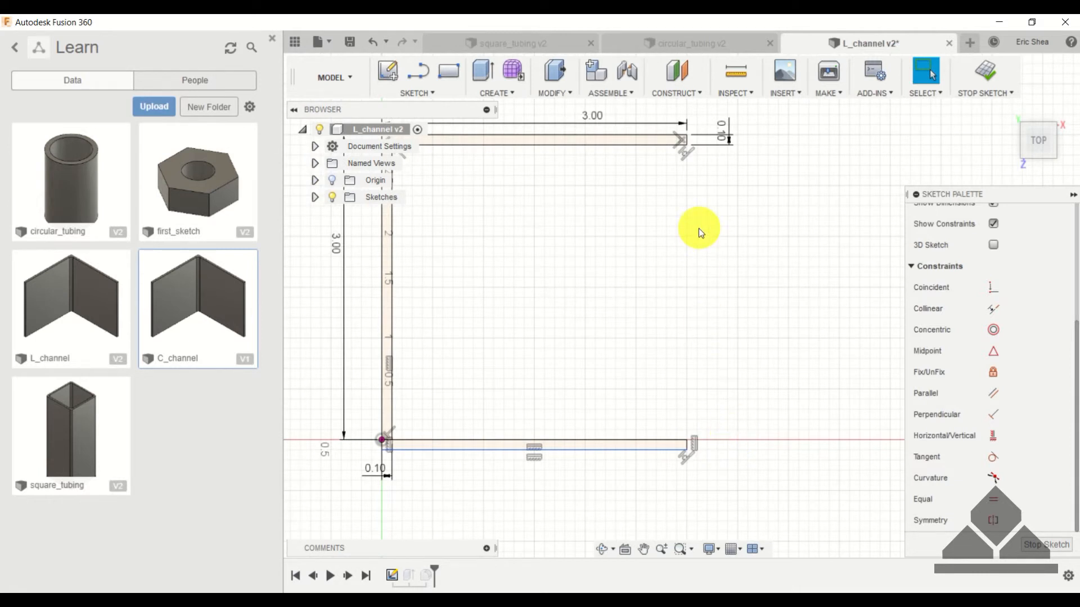
scroll(701, 201, down, 1)
middle_drag(701, 204, 692, 239)
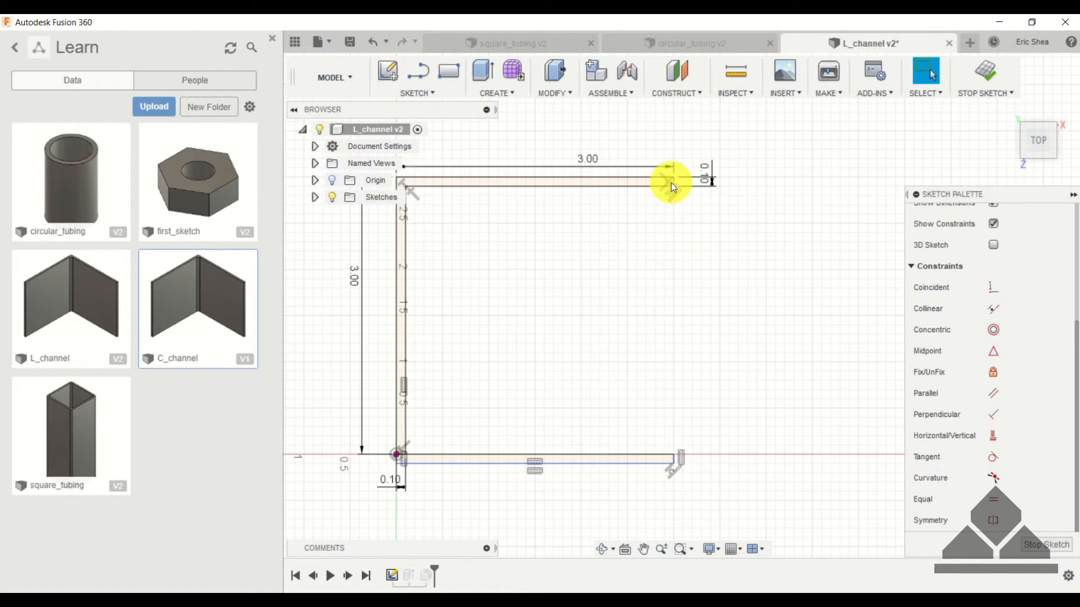
- Dimension the third leg's thickness at 0.10 in and finish the sketch
middle_drag(635, 250, 711, 271)
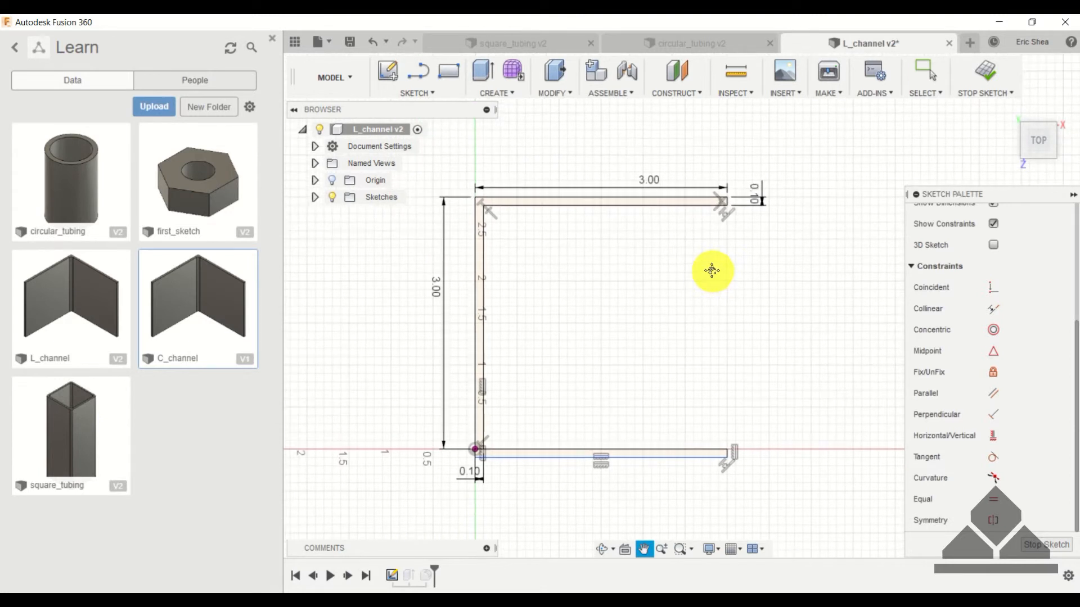
mouse_move(632, 457)
mouse_down()
mouse_move(637, 499)
mouse_move(642, 468)
mouse_up()
key(d)
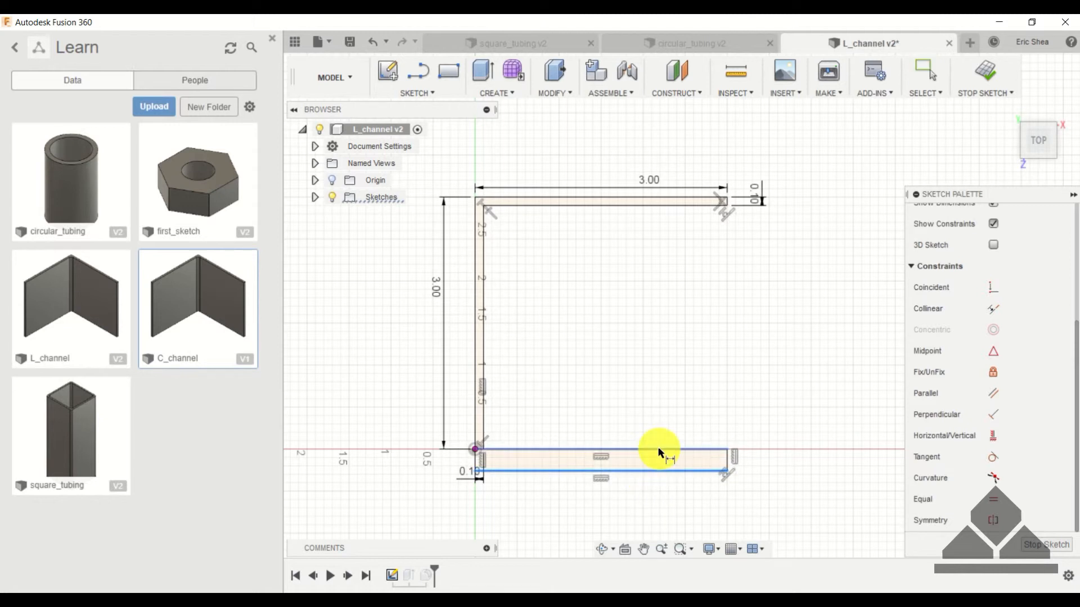
click(659, 450)
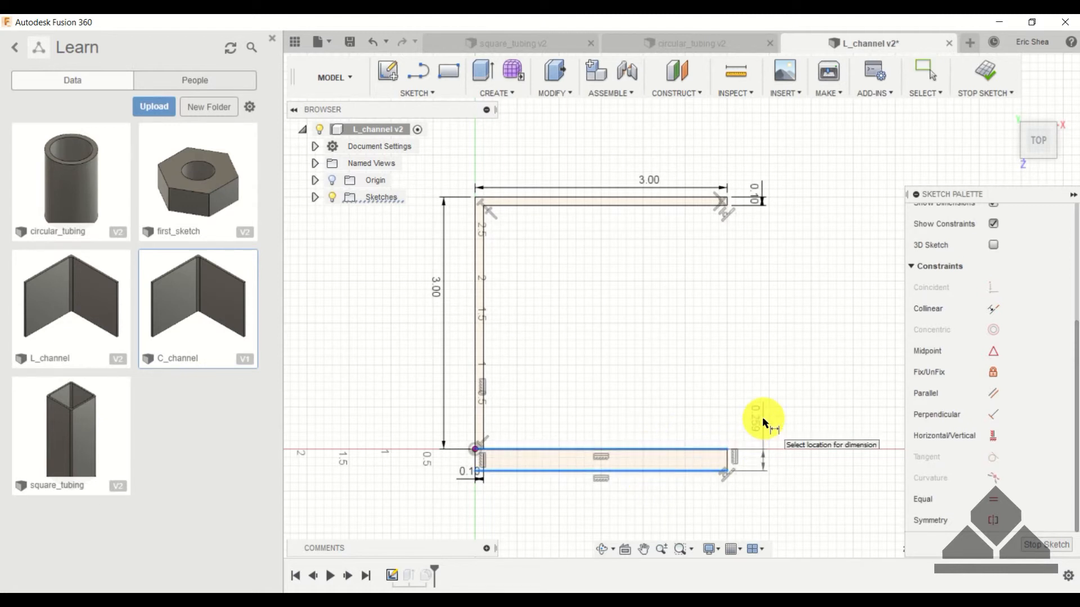
click(763, 419)
key(Return)
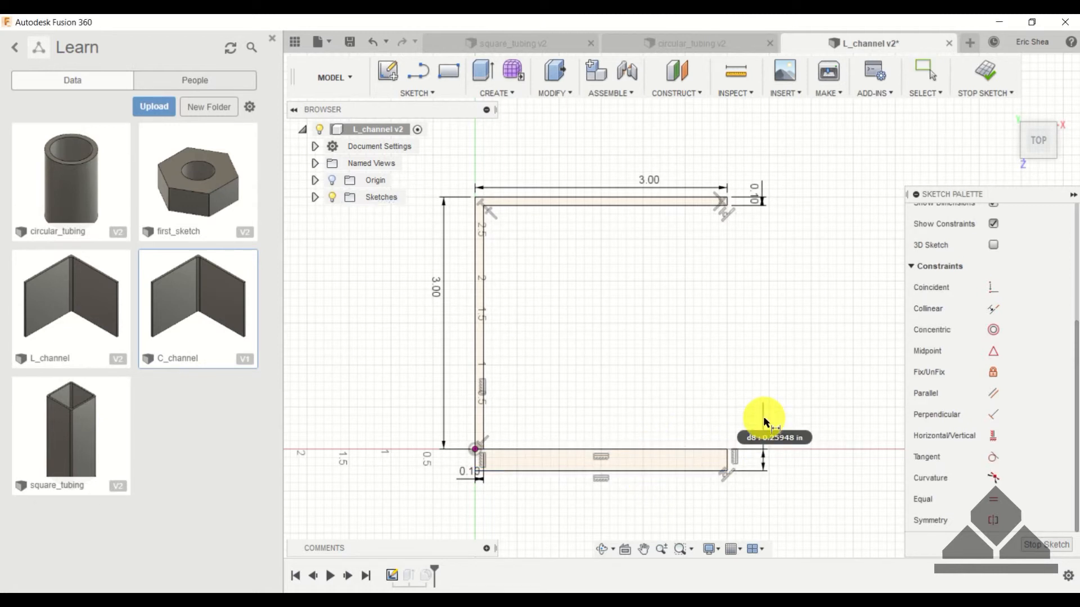
key(Escape)
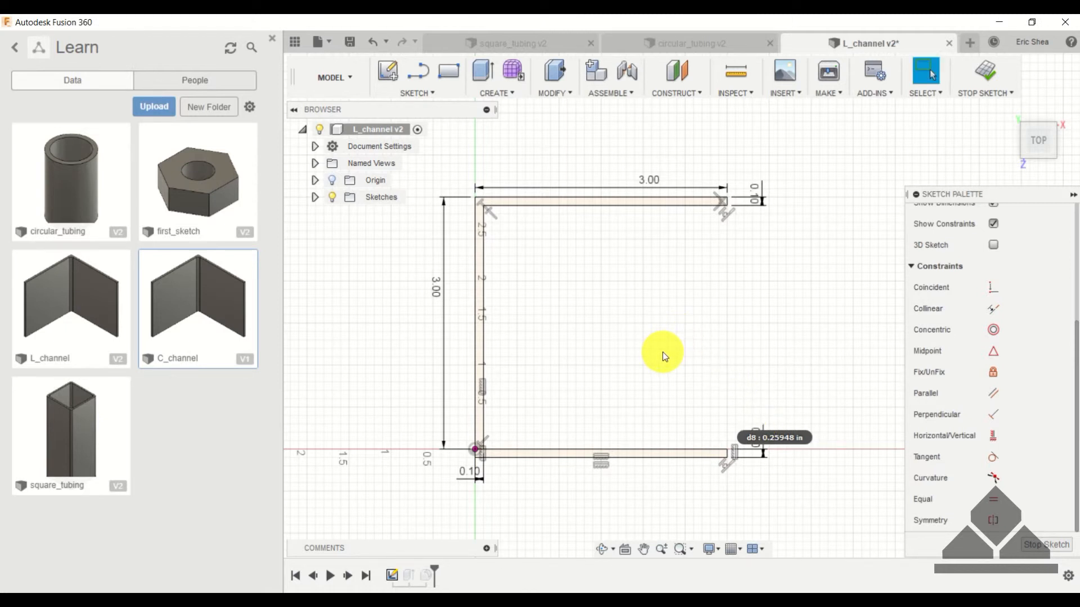
click(986, 75)
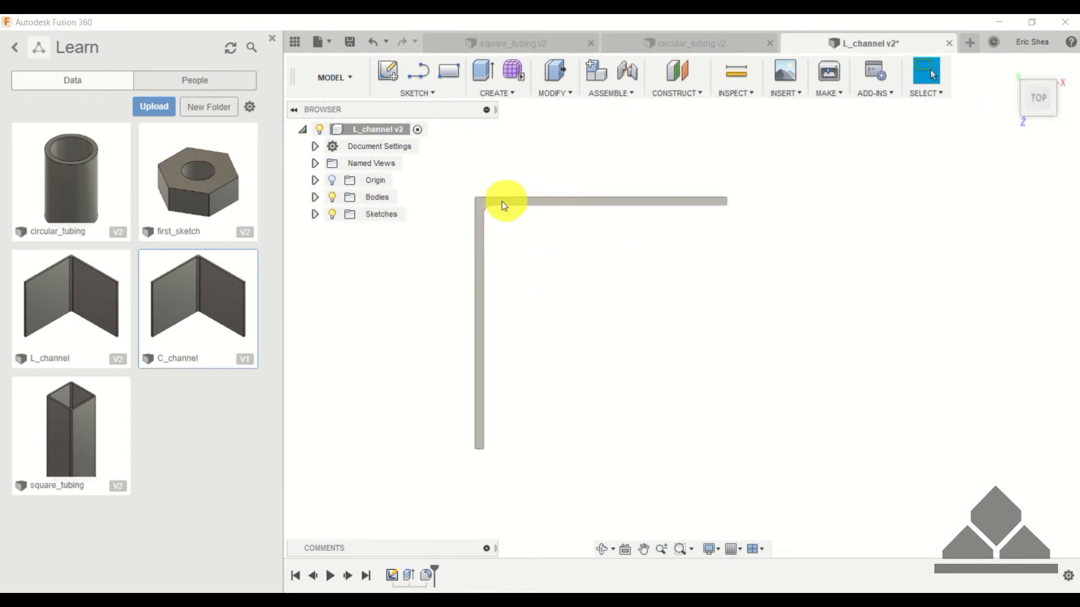
right_click(409, 572)
click(456, 431)
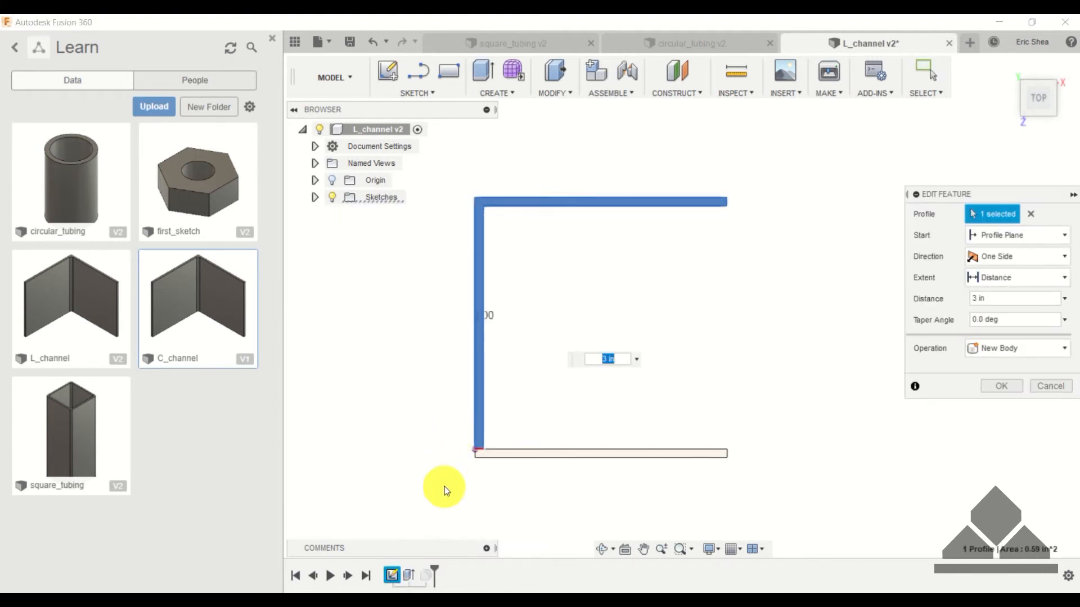
click(1051, 386)
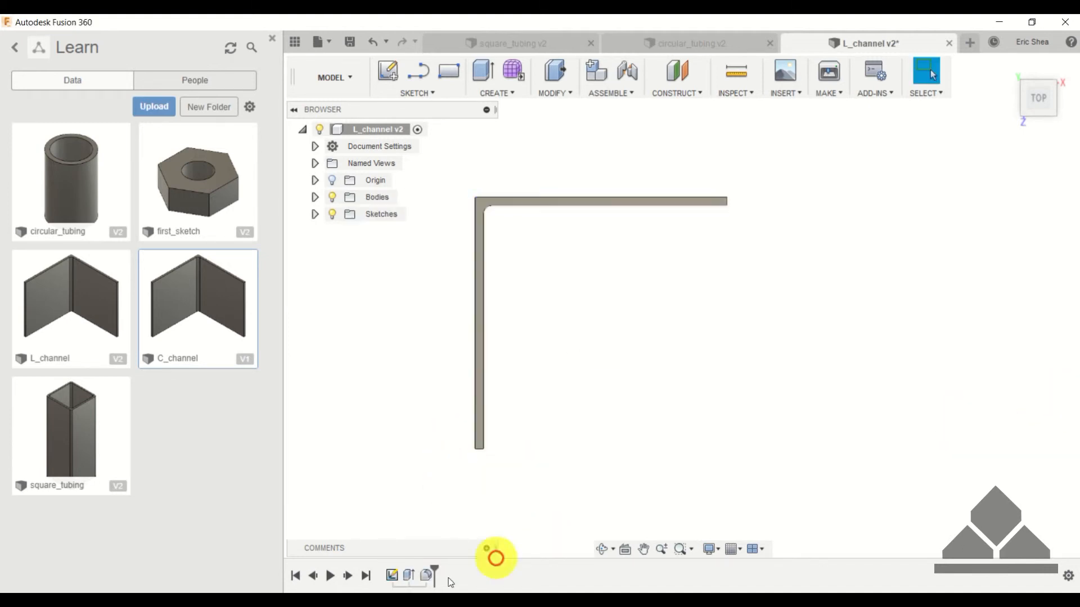
- Delete the extrusion feature from the design history, accepting the removal despite the fillet that depends on it
right_click(409, 574)
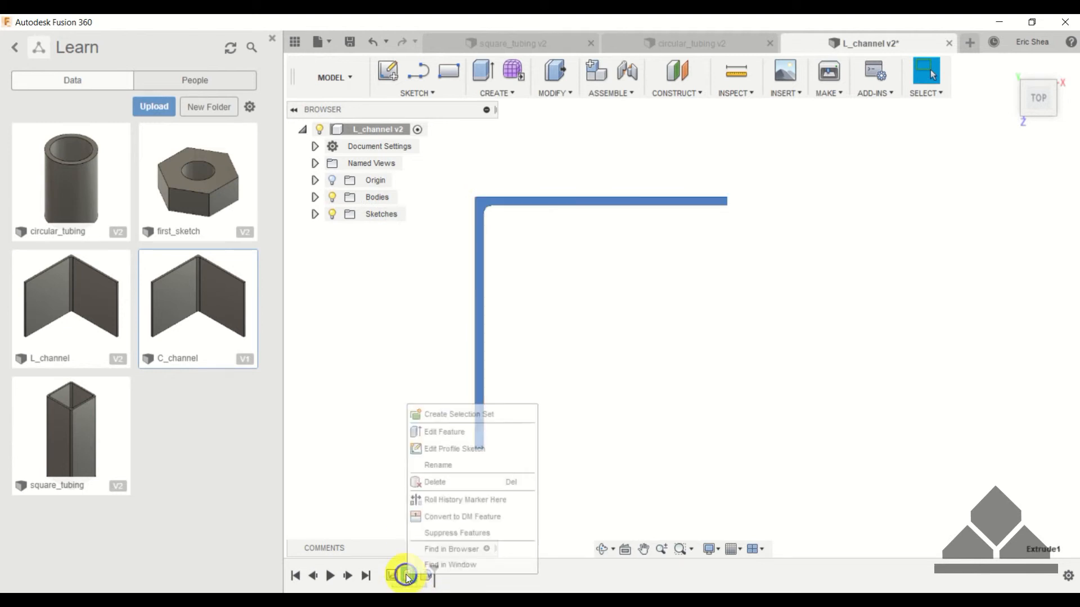
click(449, 482)
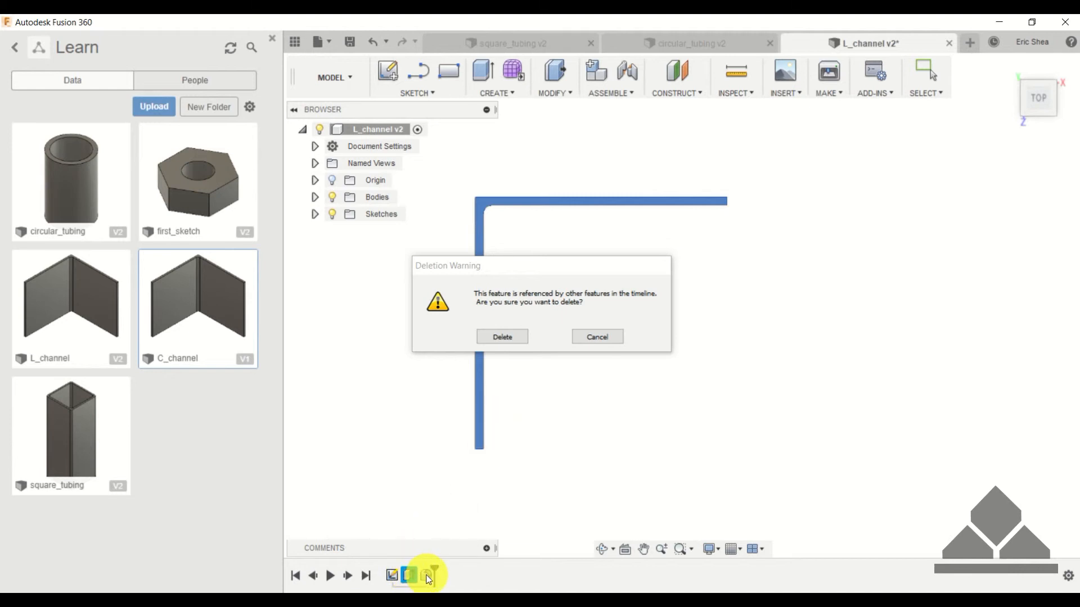
click(502, 338)
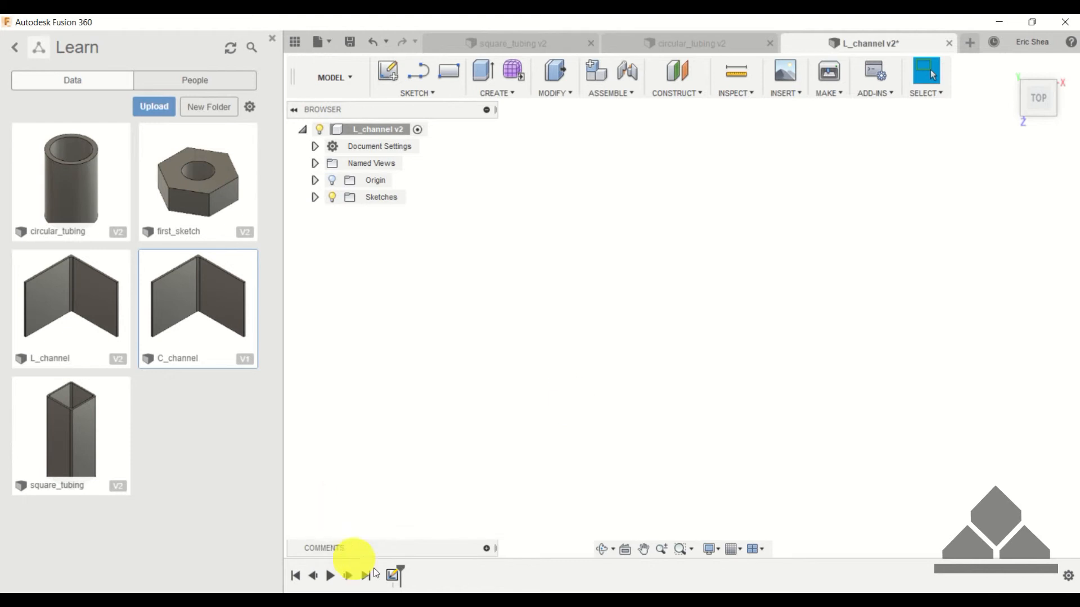
- Open the remaining sketch for editing and select the profiles on both sides of the origin corner to check whether they are joined
right_click(397, 581)
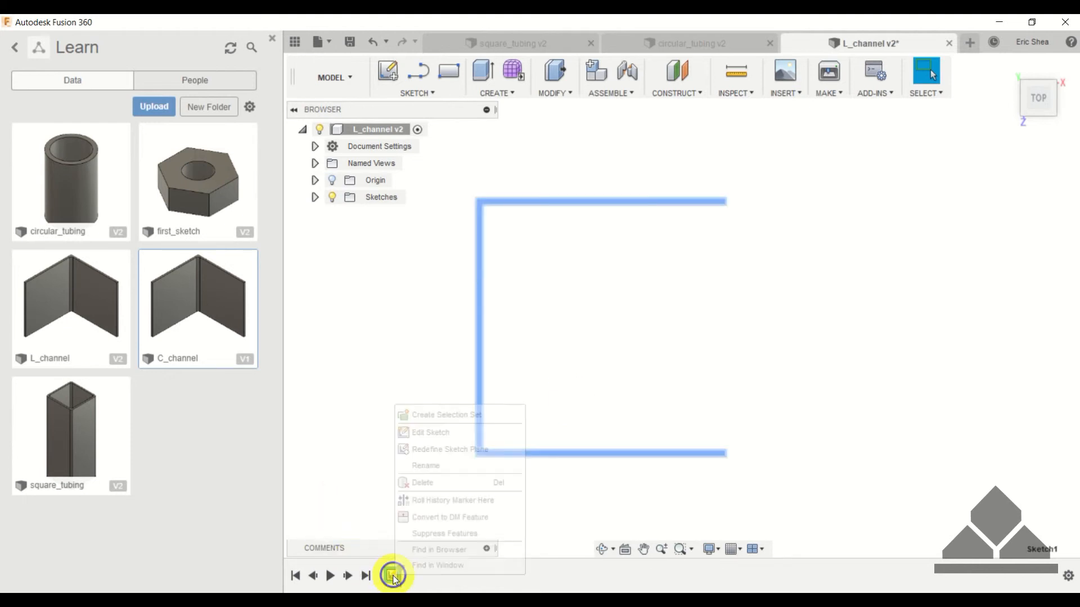
click(439, 437)
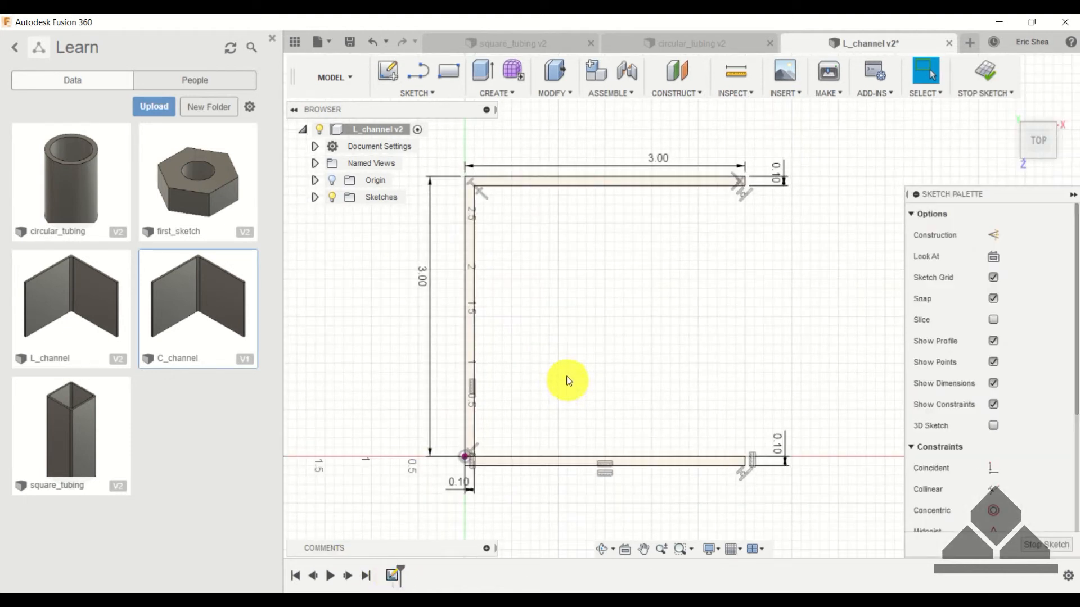
scroll(515, 188, up, 3)
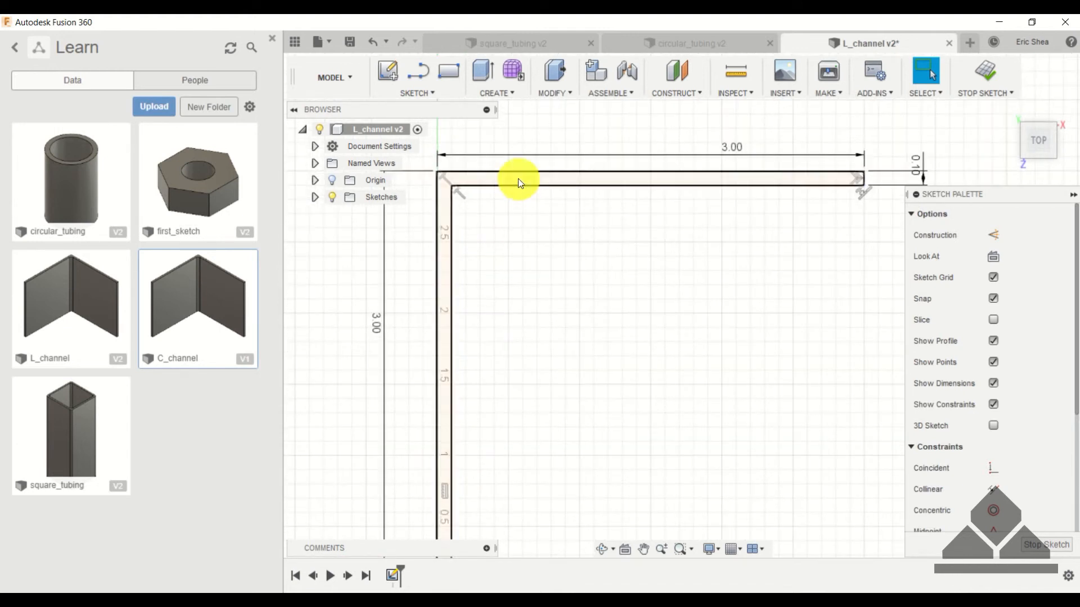
mouse_move(532, 352)
middle_down()
mouse_move(533, 235)
mouse_move(574, 105)
middle_up()
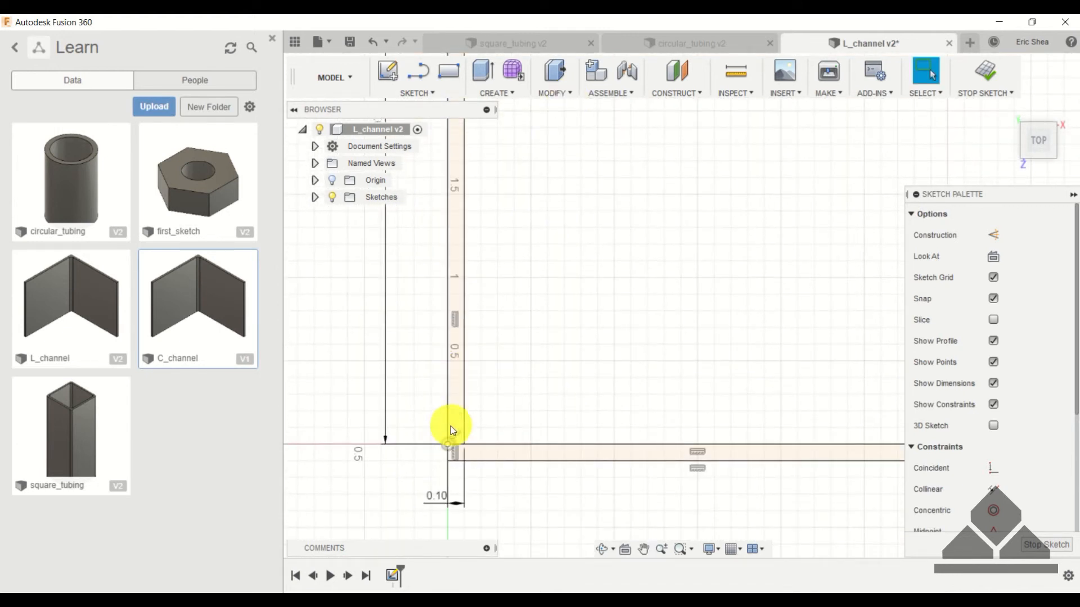
scroll(452, 425, up, 3)
click(465, 391)
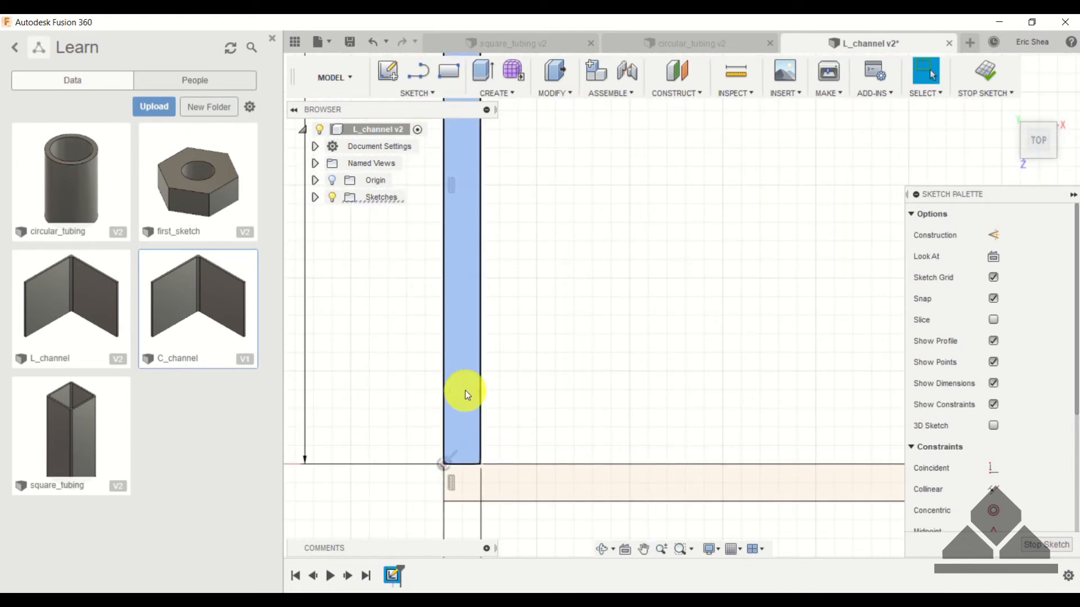
click(559, 484)
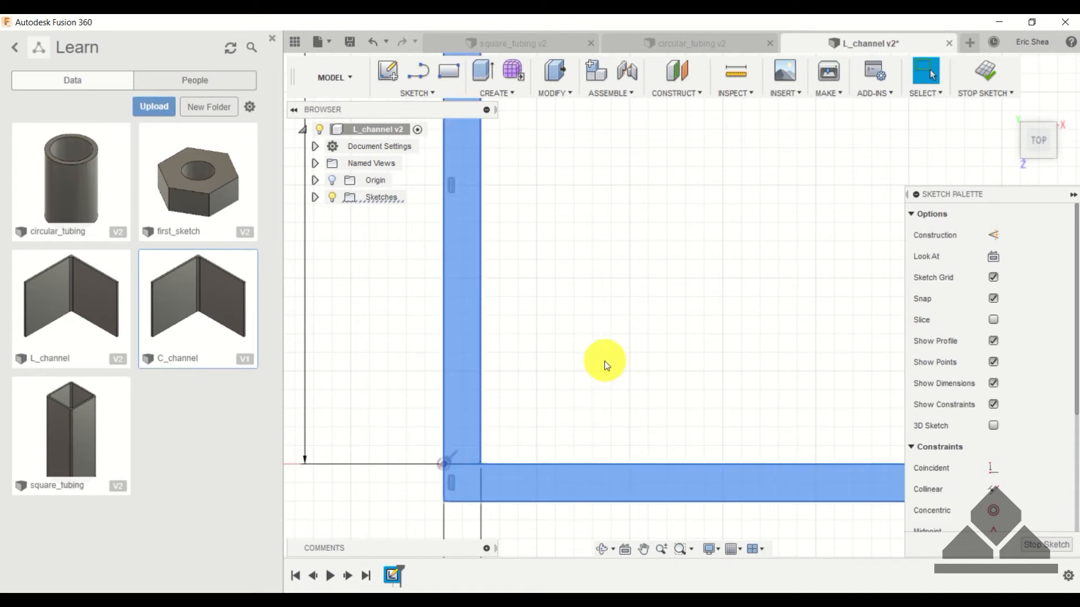
scroll(605, 365, down, 5)
click(585, 367)
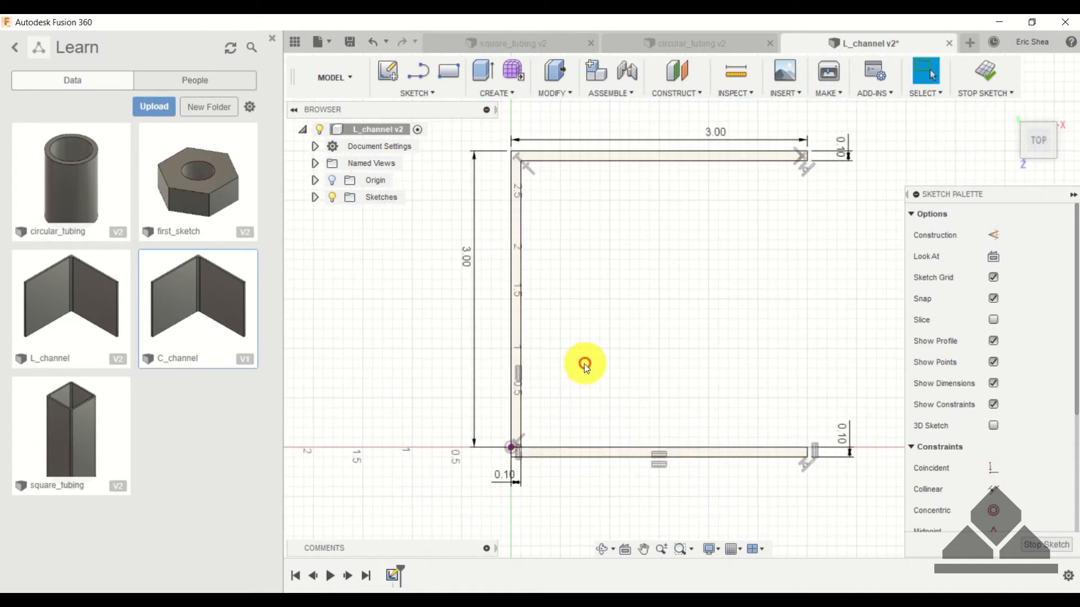
- Trim away the line separating the vertical web from the third leg at the origin corner
scroll(550, 436, up, 5)
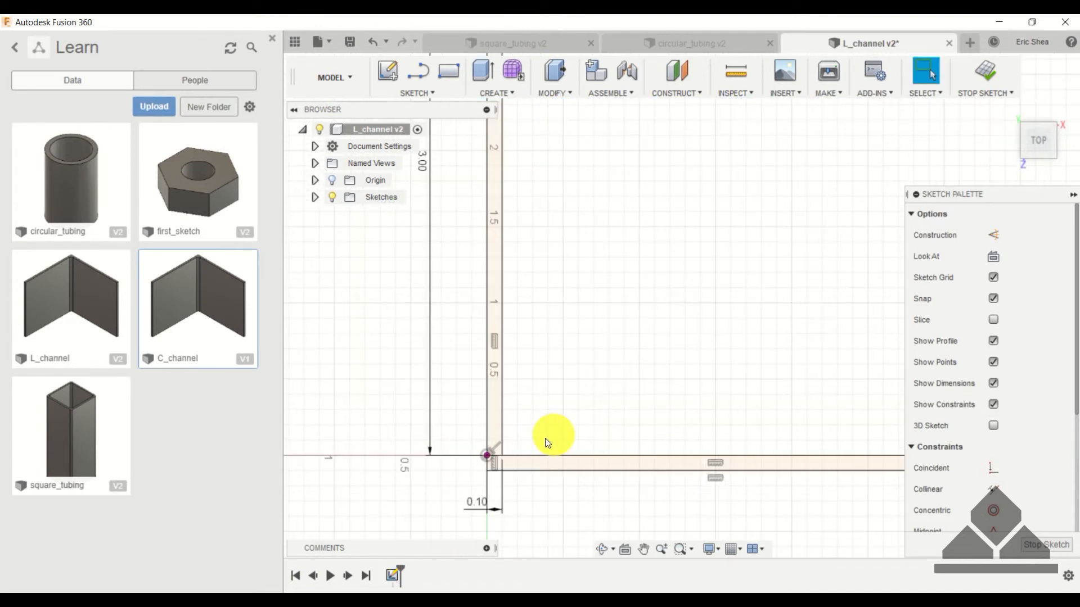
click(421, 95)
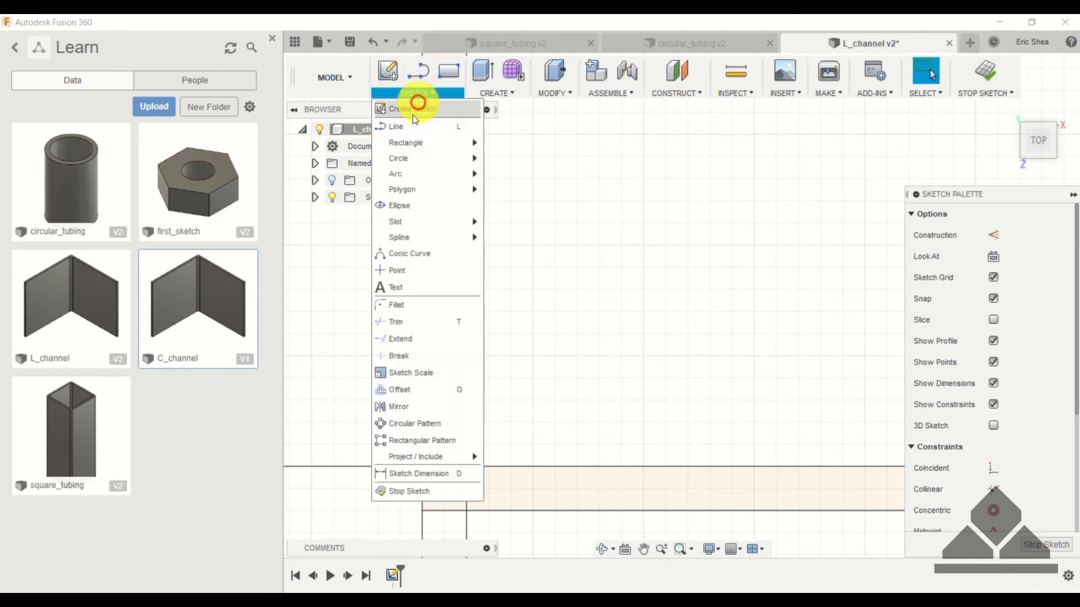
click(396, 323)
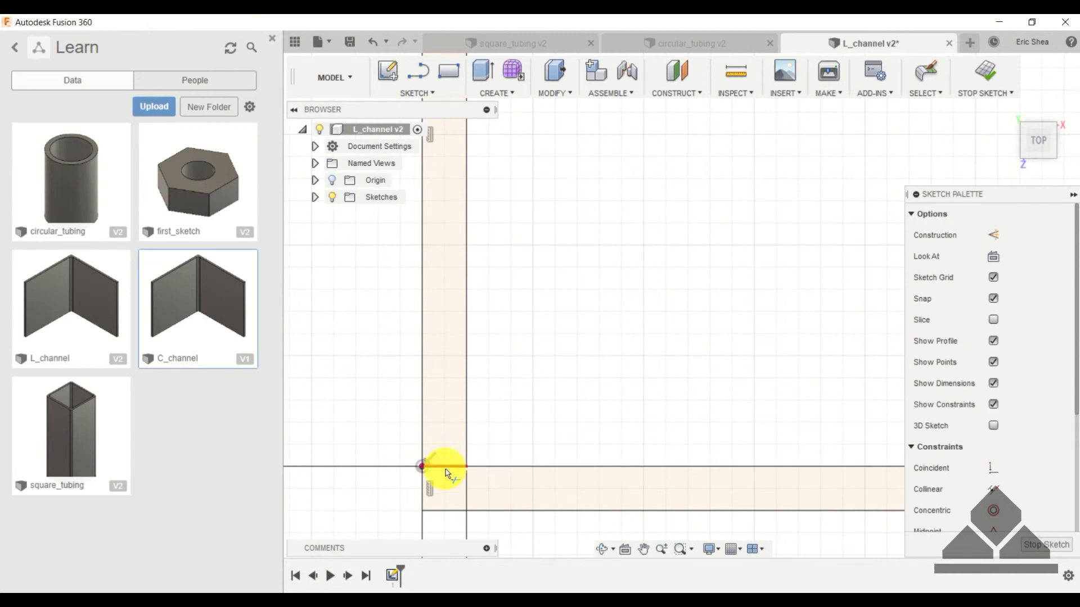
click(444, 466)
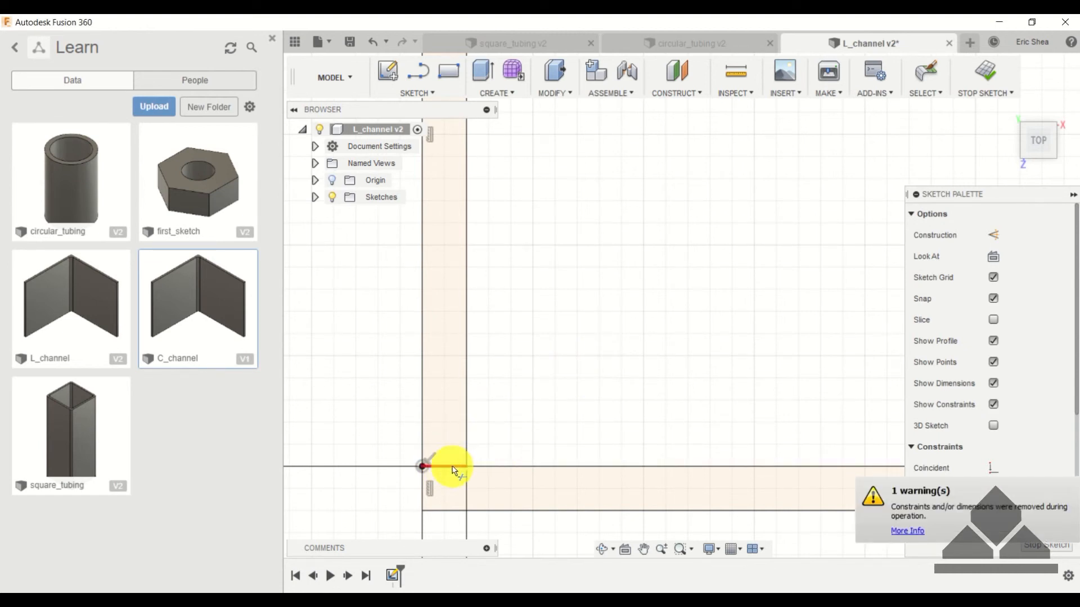
click(447, 467)
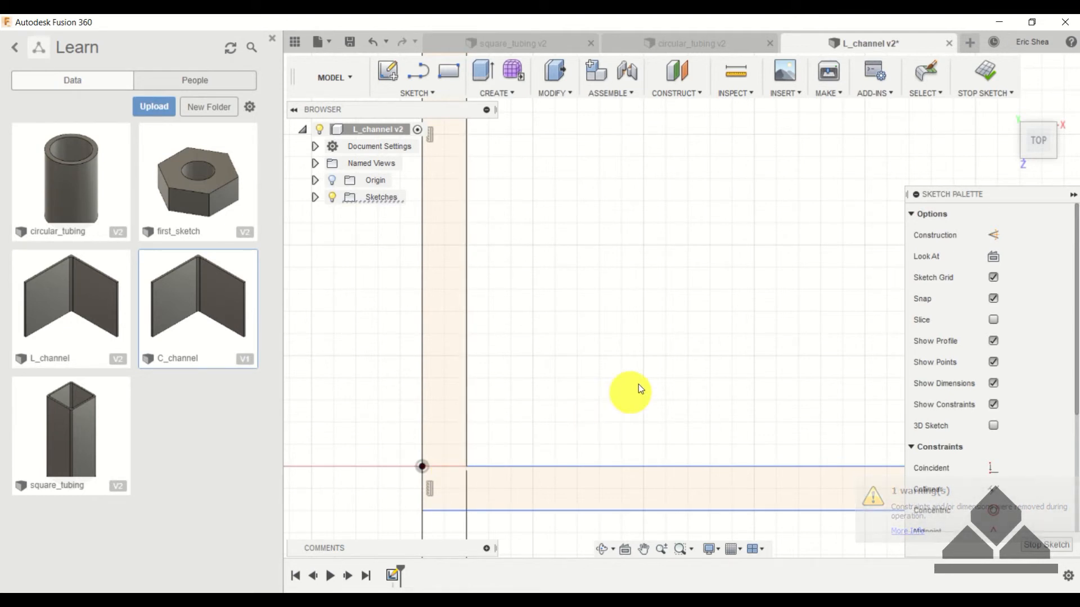
key(Escape)
- Shift the third leg's inner edge toward the opposite leg to test whether the trimmed sketch is still constrained
scroll(641, 375, down, 5)
mouse_move(659, 359)
middle_down()
mouse_move(585, 336)
mouse_move(458, 342)
mouse_move(461, 370)
middle_up()
scroll(458, 342, down, 1)
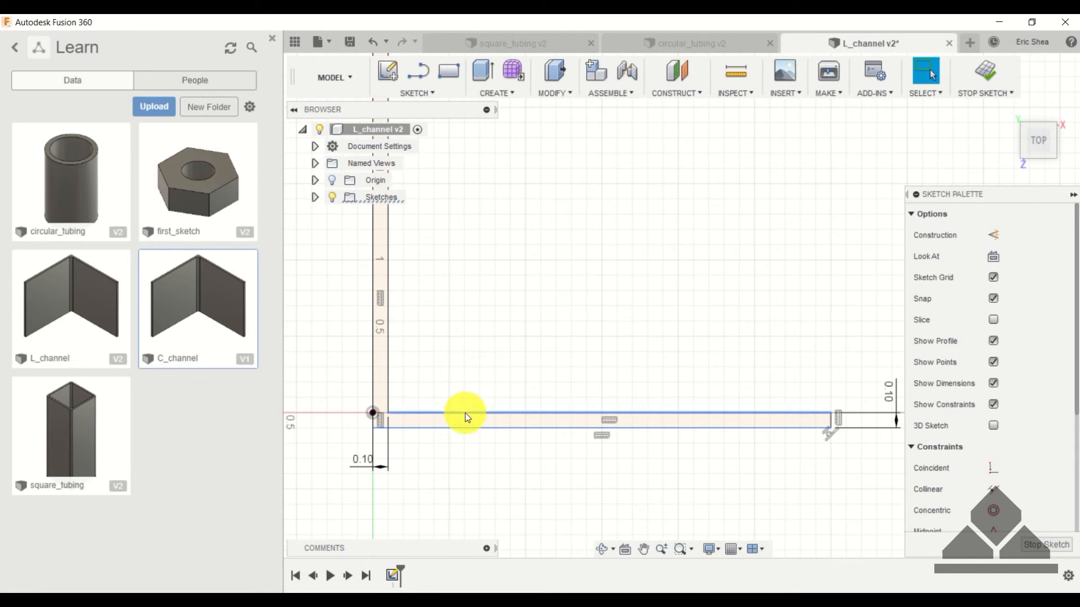
mouse_move(465, 414)
mouse_down()
mouse_move(487, 354)
mouse_move(493, 386)
mouse_up()
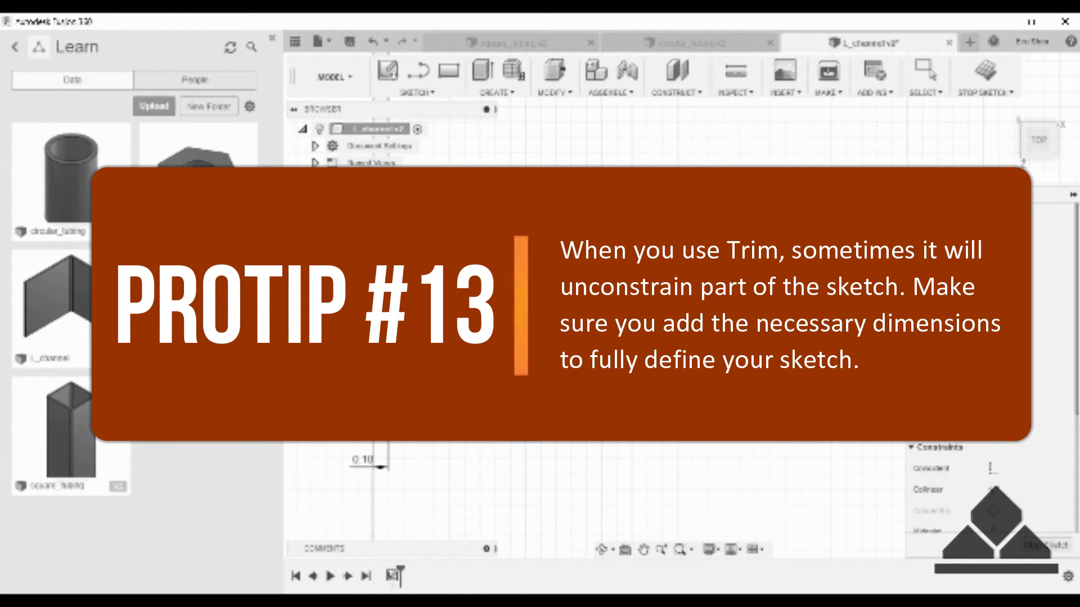
mouse_move(494, 413)
mouse_down()
mouse_move(493, 397)
mouse_move(495, 418)
mouse_move(502, 400)
mouse_up()
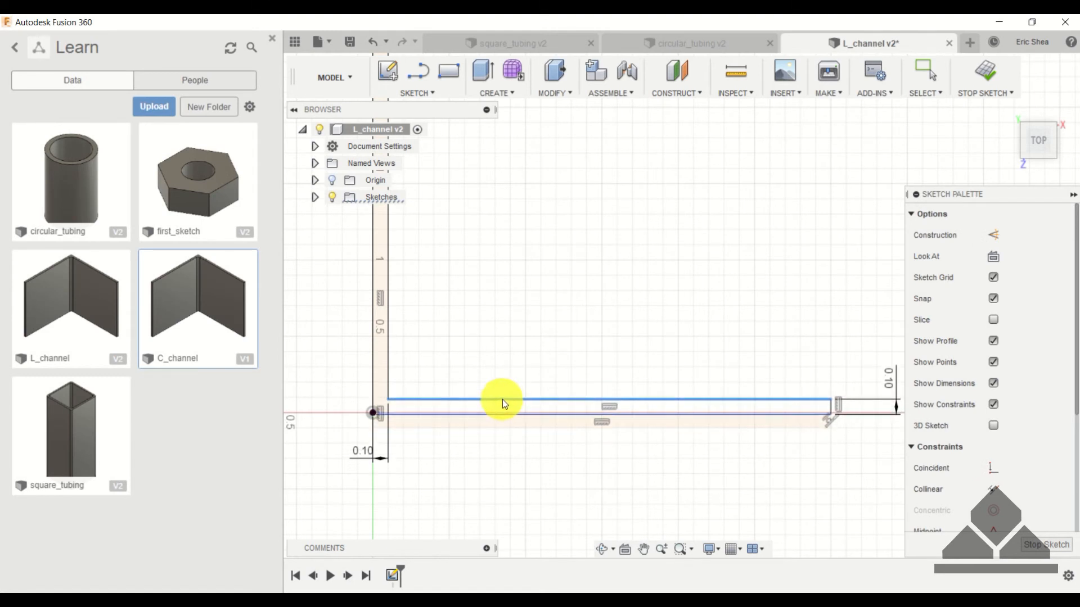
- Dimension the gap between the inner edges of the two parallel legs at 2.8 in
scroll(504, 335, down, 3)
middle_drag(506, 333, 529, 446)
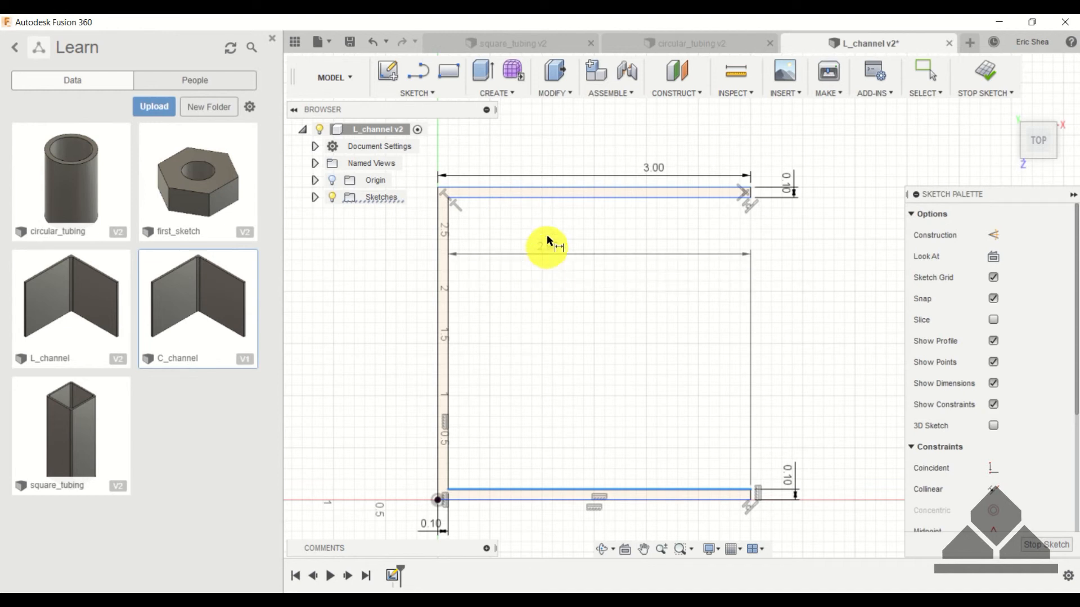
key(Escape)
click(558, 197)
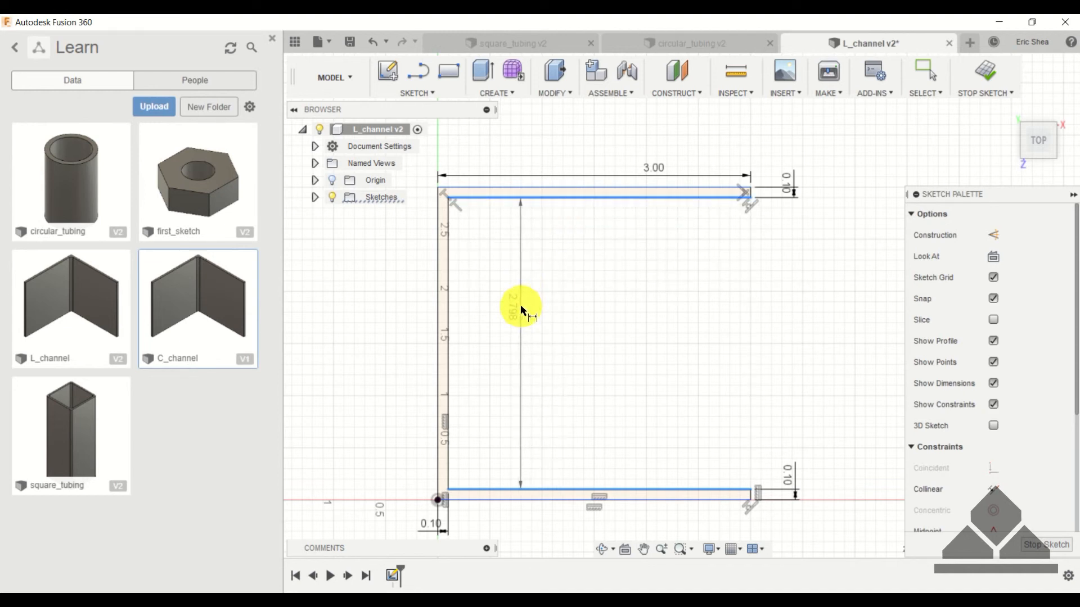
click(522, 305)
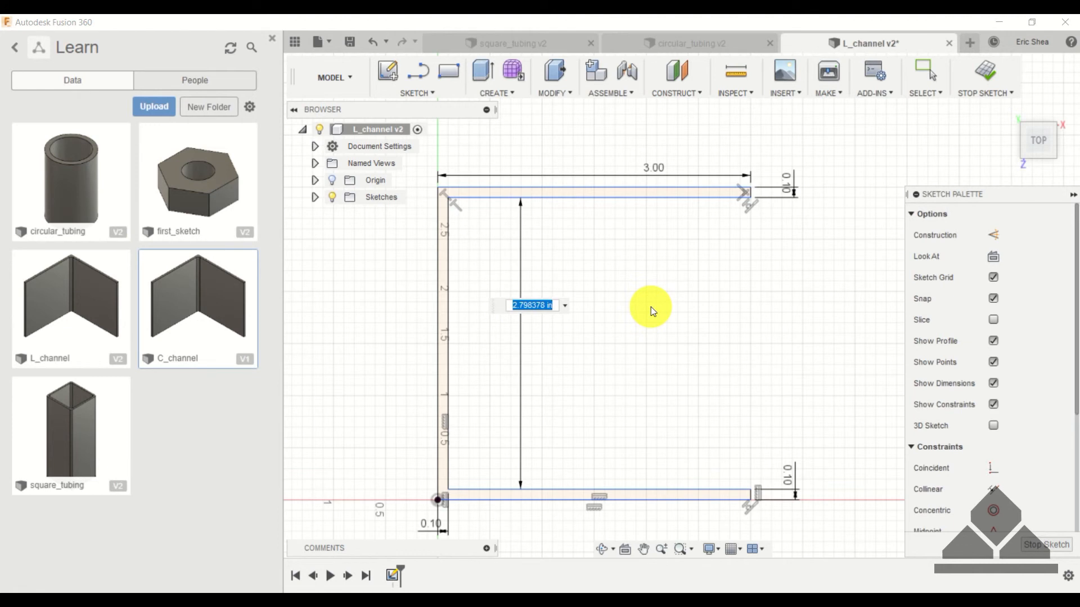
text(2.8)
key(Return)
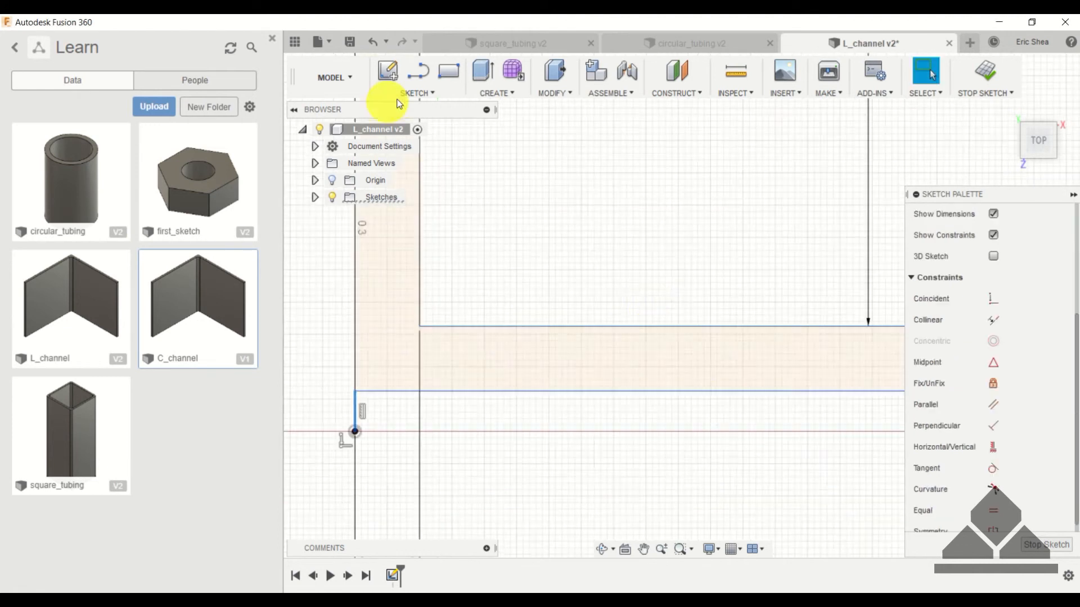
- Trim away the short leftover segment between the origin and the third leg's outer corner
click(414, 94)
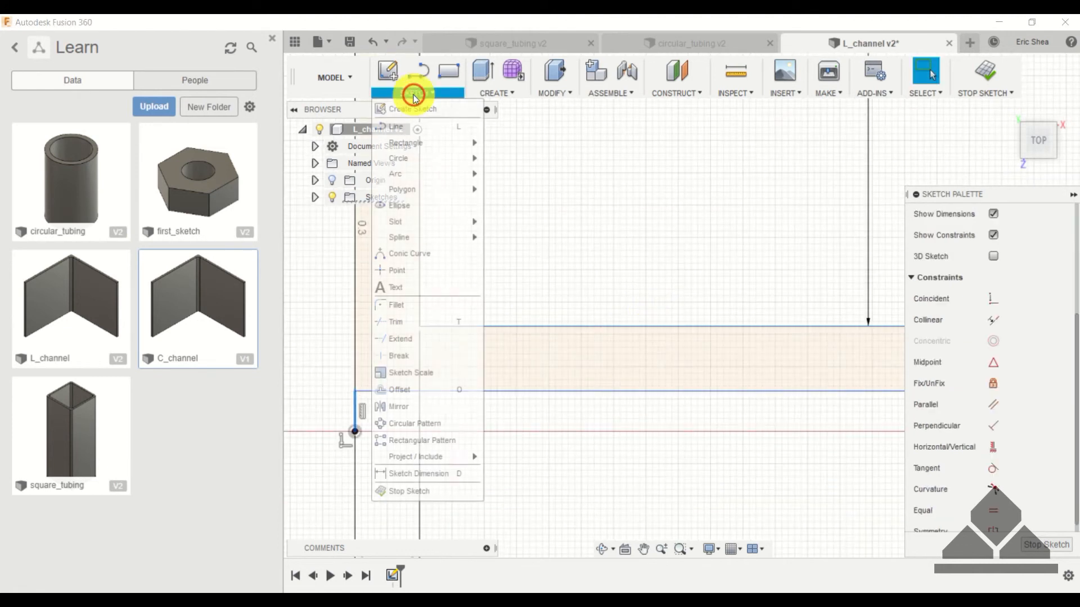
click(400, 306)
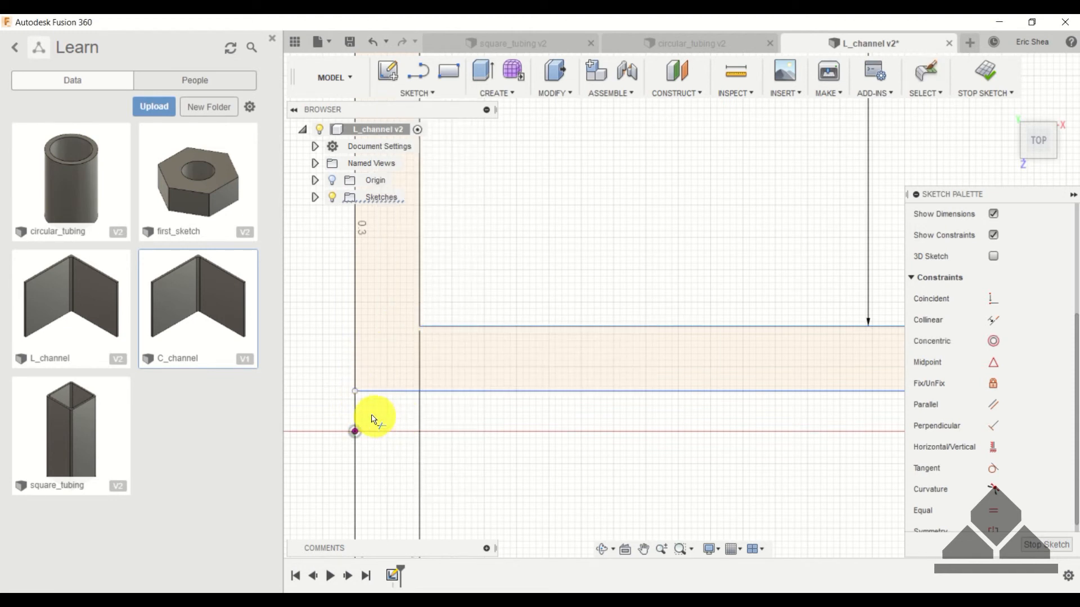
click(355, 411)
click(353, 408)
key(Escape)
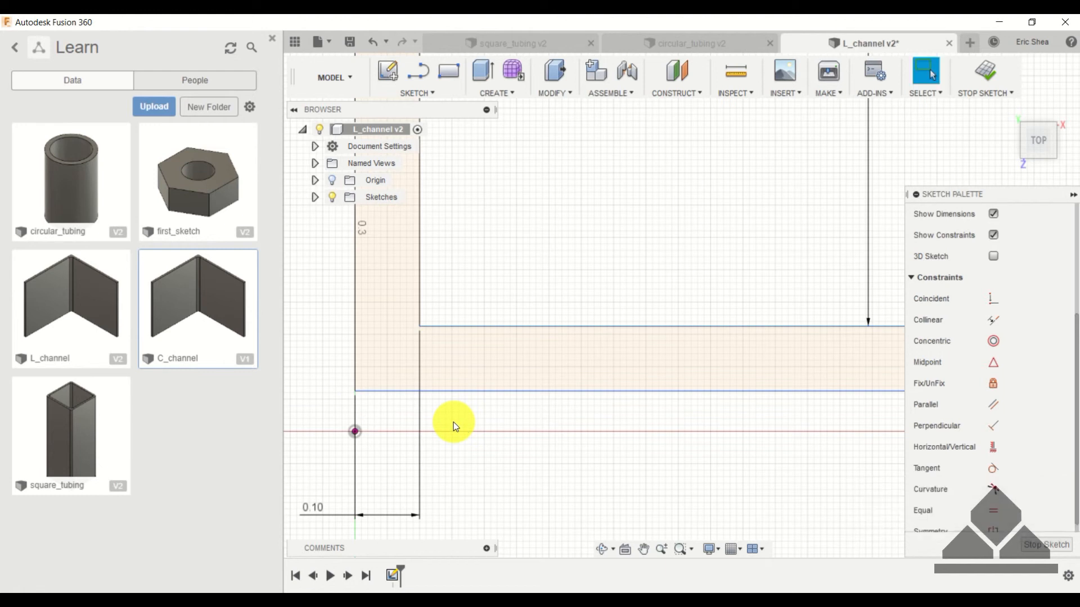
- Apply a coincident constraint between the third leg's outer corner point and the sketch origin
click(355, 391)
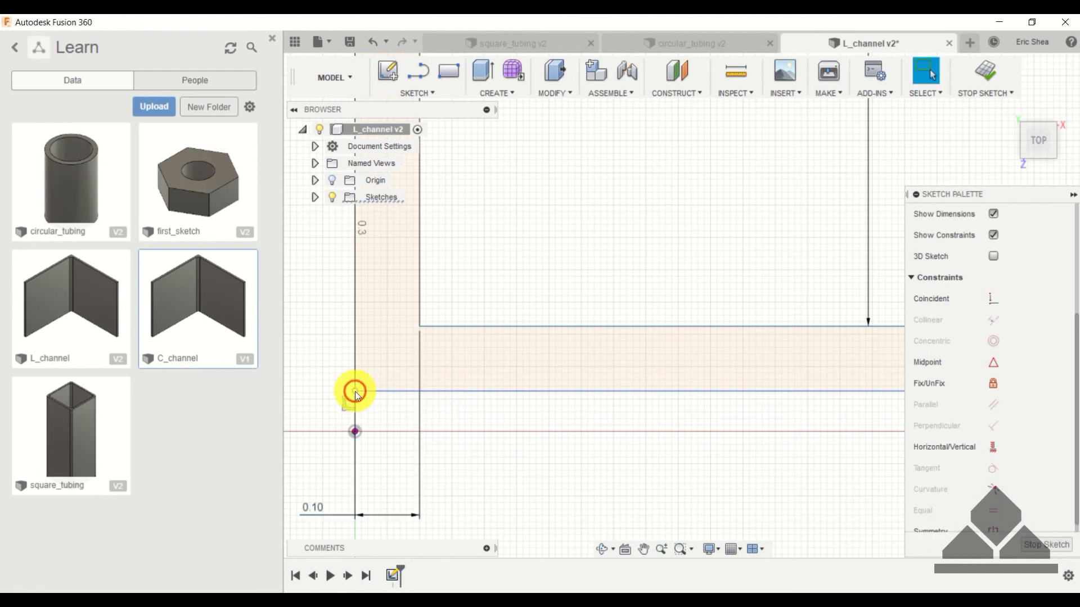
click(946, 301)
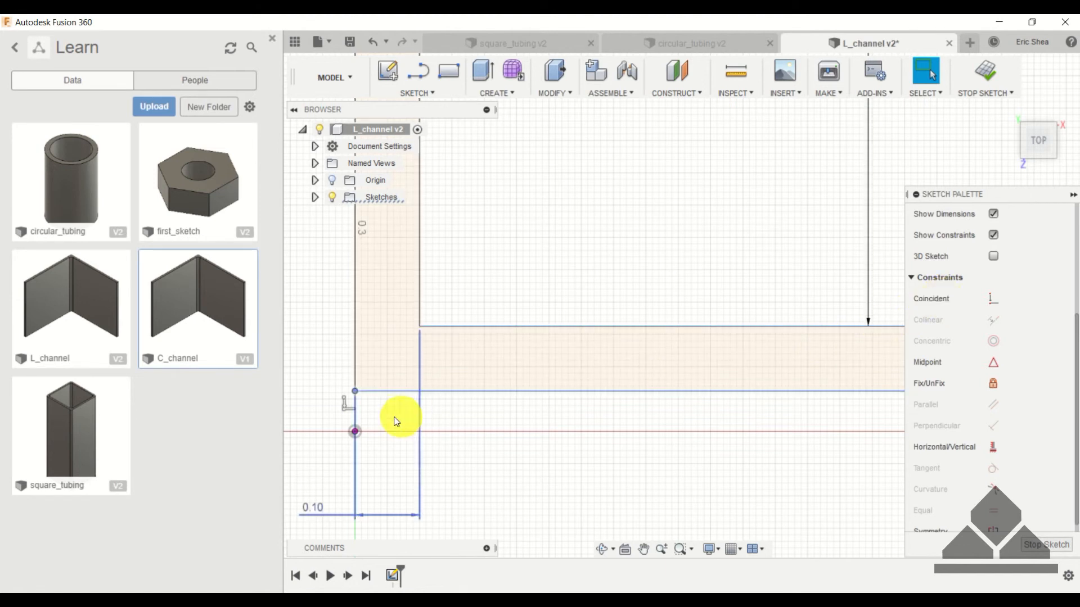
click(355, 392)
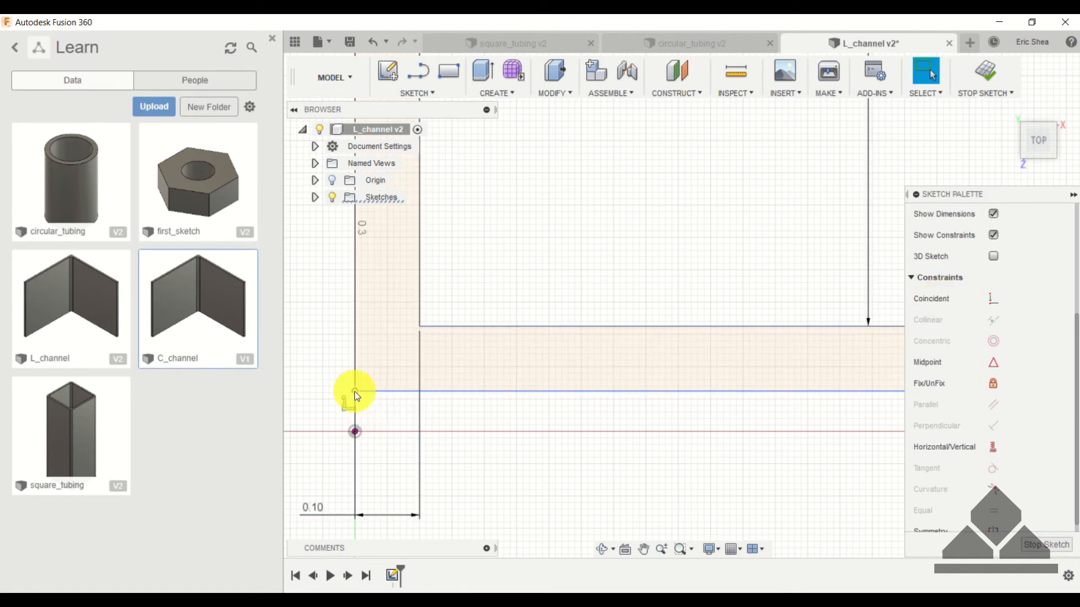
click(353, 432)
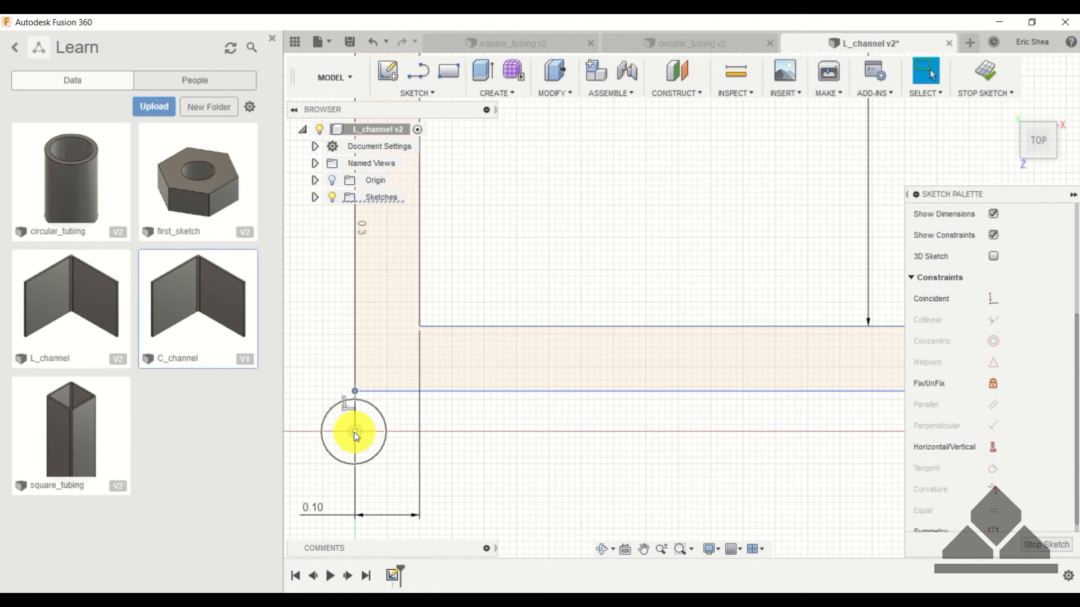
click(994, 297)
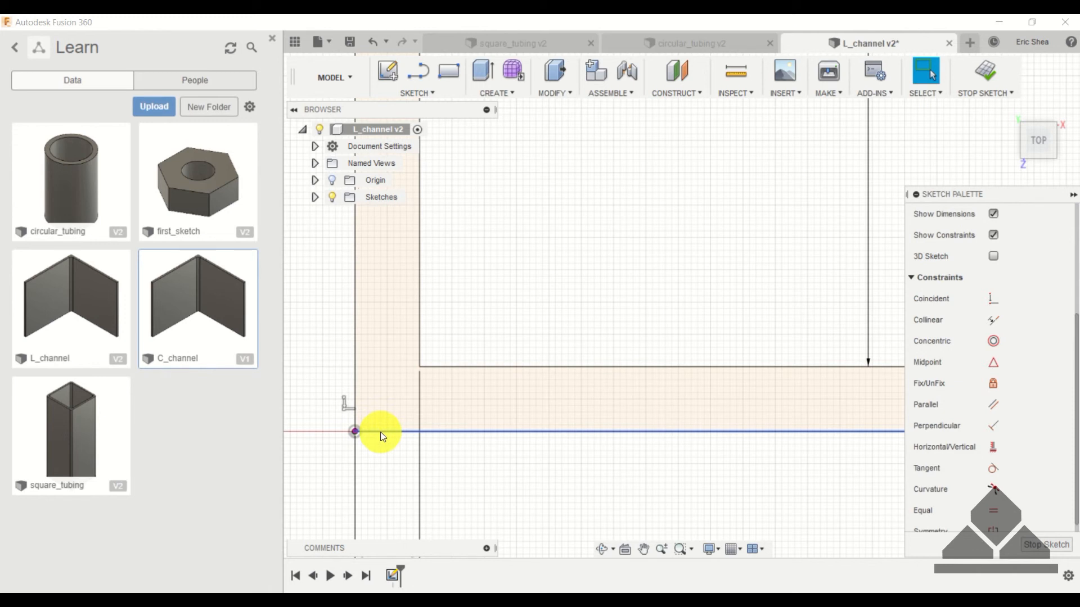
- Select the C-shaped profile to check that all three legs are joined, and finish the sketch
scroll(544, 461, down, 10)
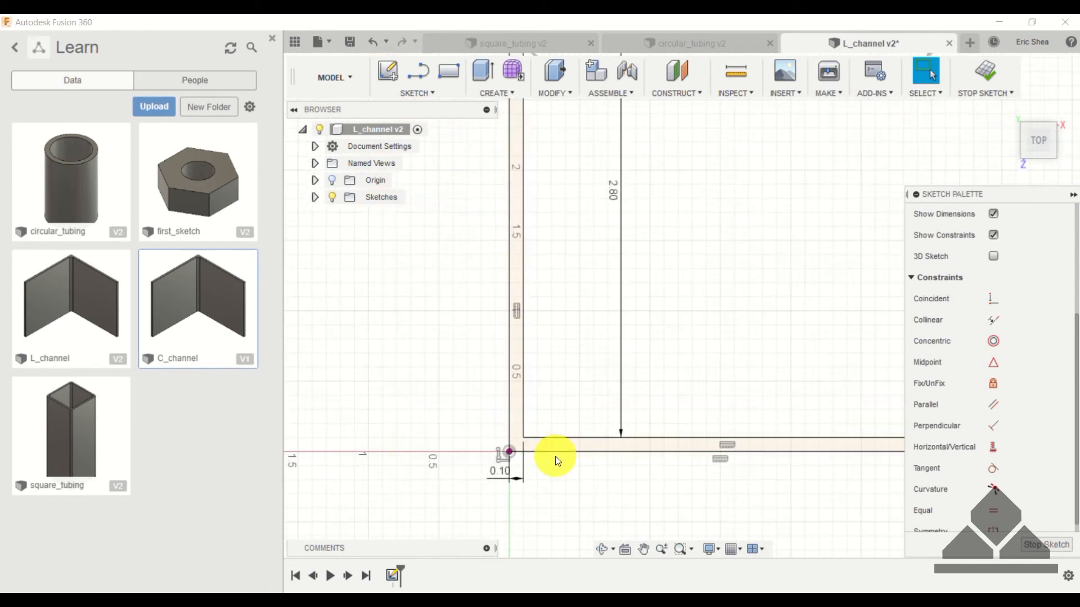
middle_drag(554, 457, 503, 467)
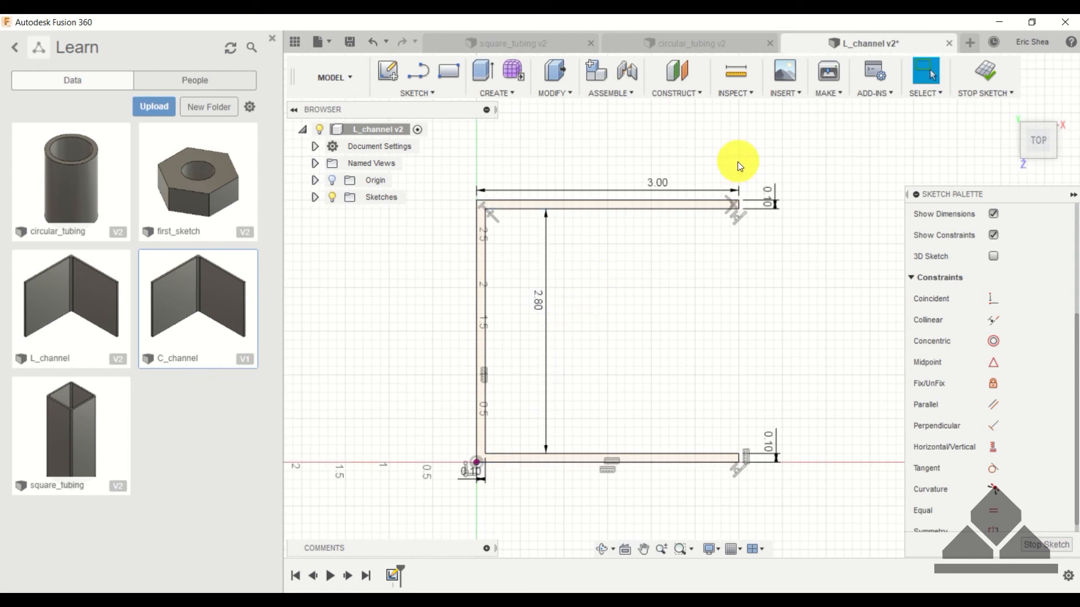
scroll(553, 207, up, 5)
click(551, 202)
scroll(598, 271, down, 6)
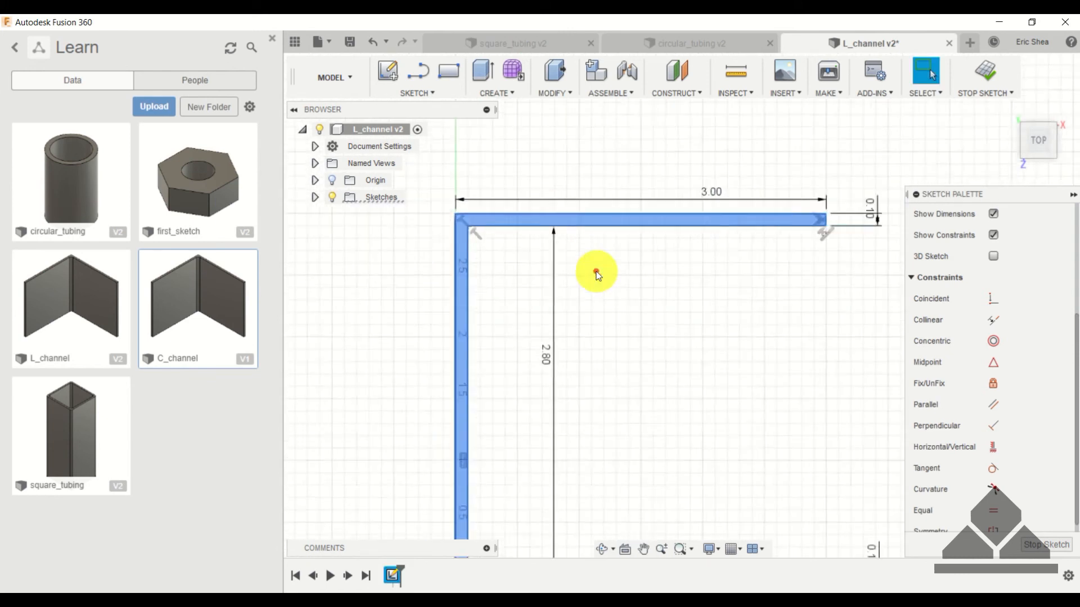
middle_drag(595, 257, 568, 209)
scroll(569, 211, up, 1)
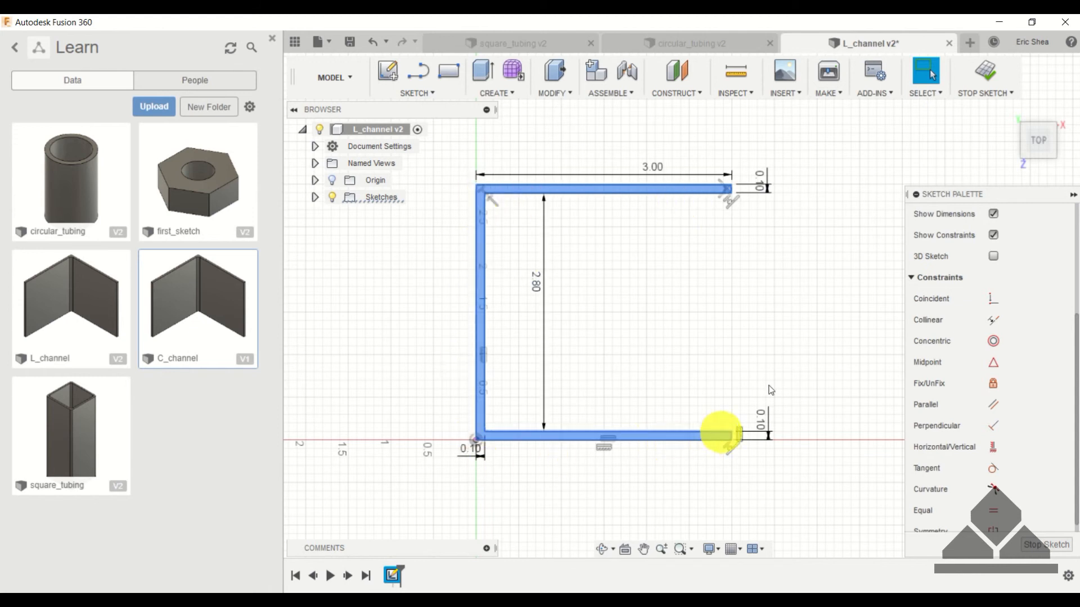
click(983, 69)
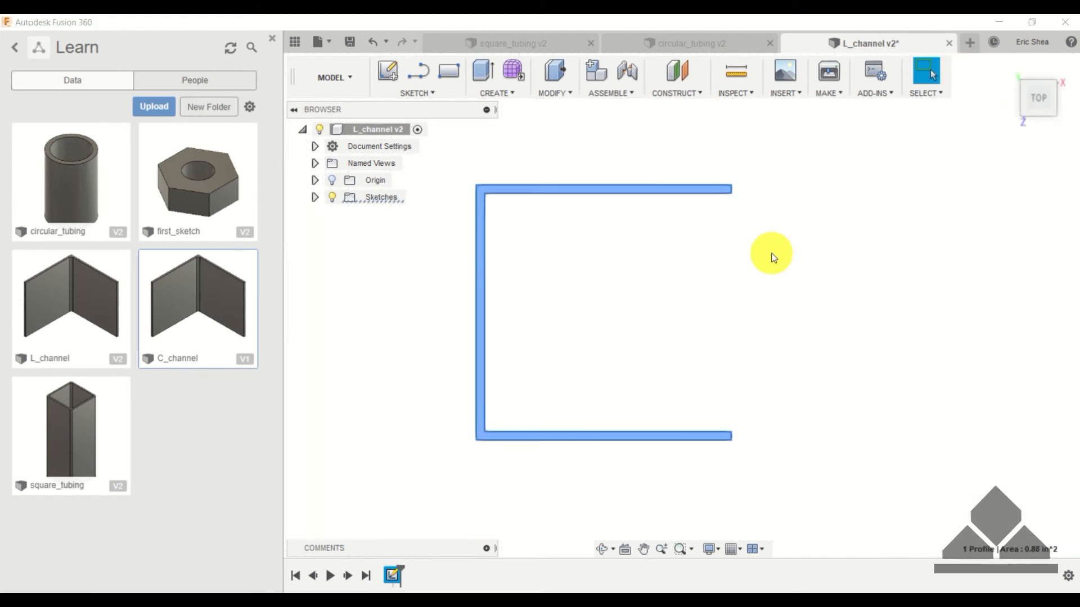
- Extrude the C-shaped profile upward 3 in as a new body
key(e)
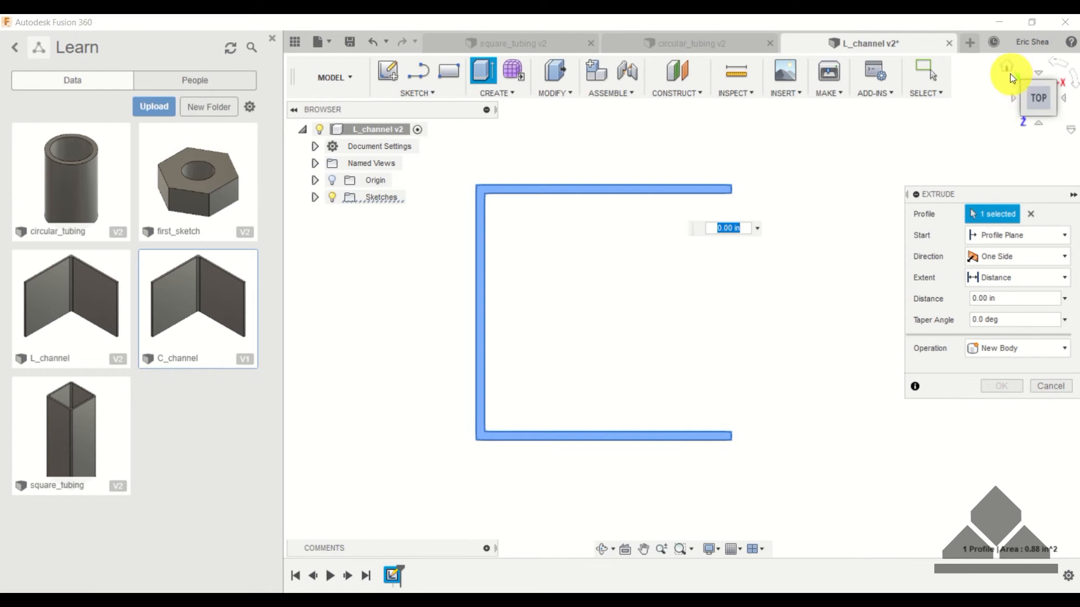
click(1009, 72)
drag(730, 301, 730, 236)
text(3)
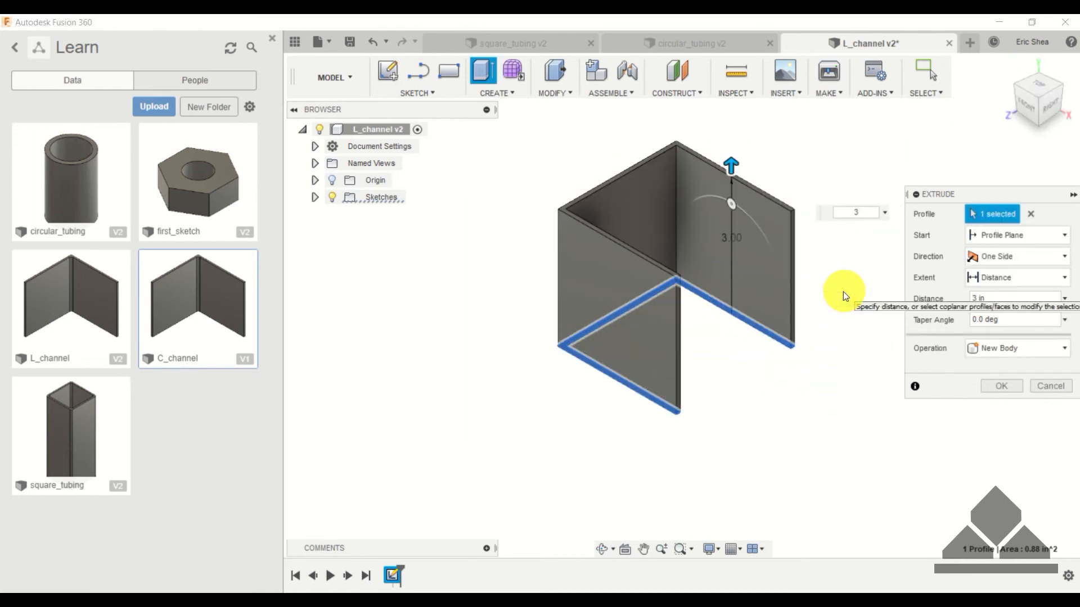
key(Return)
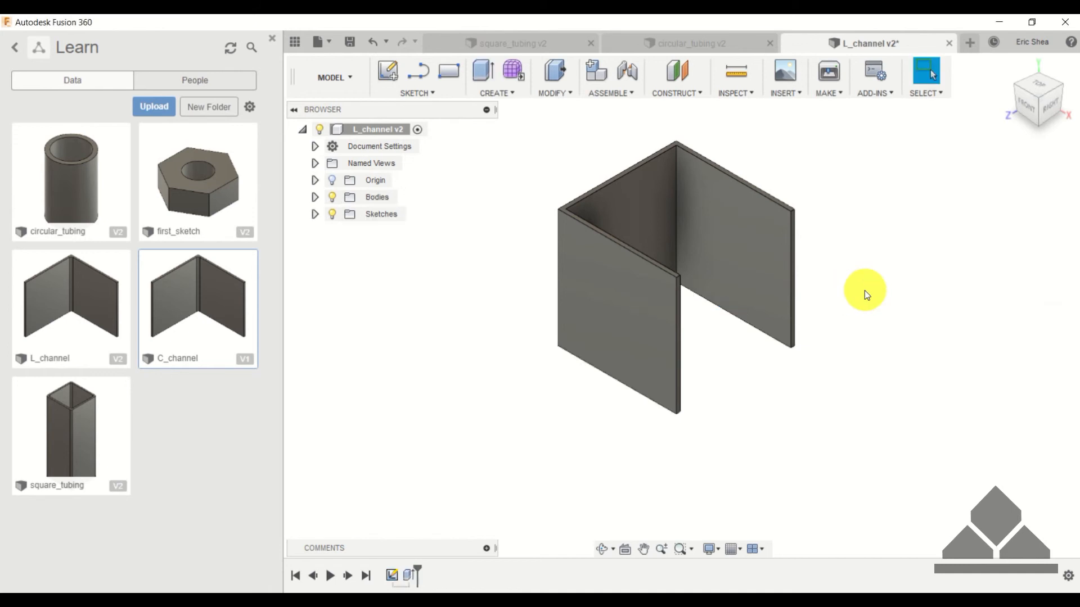
- Save the C-shaped channel design as a new version, keeping the default version description
click(350, 45)
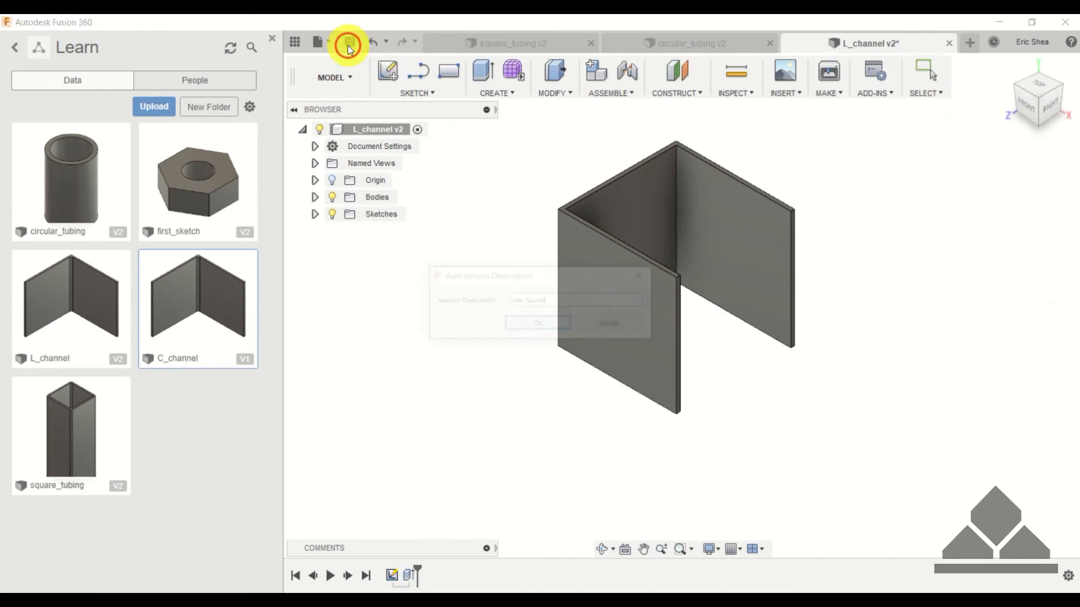
click(539, 325)
click(1007, 69)
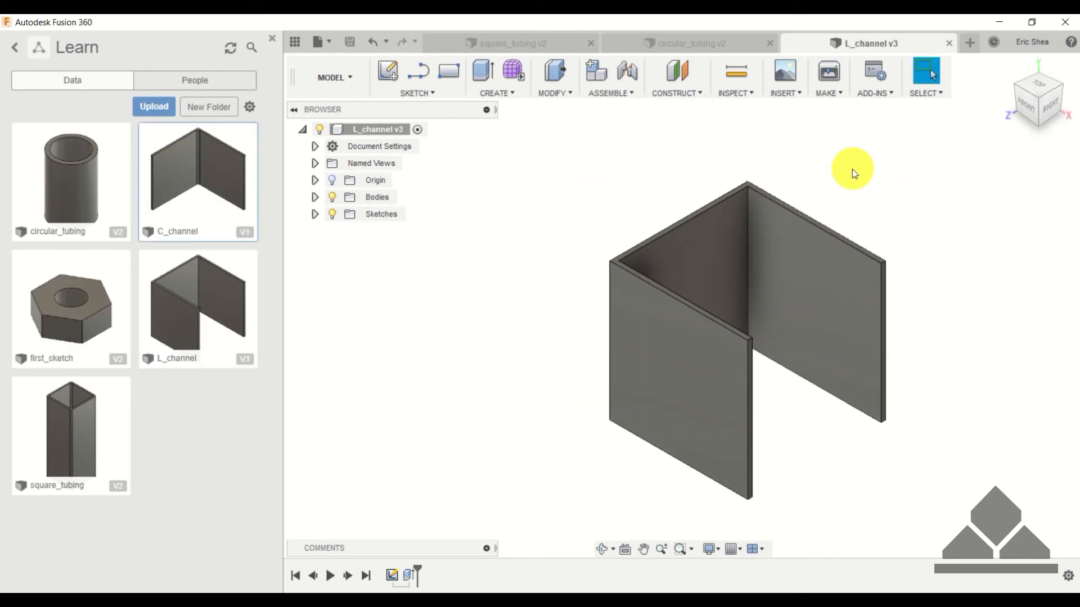
- Create a new design and save it in the Learn project as I_beam
click(970, 42)
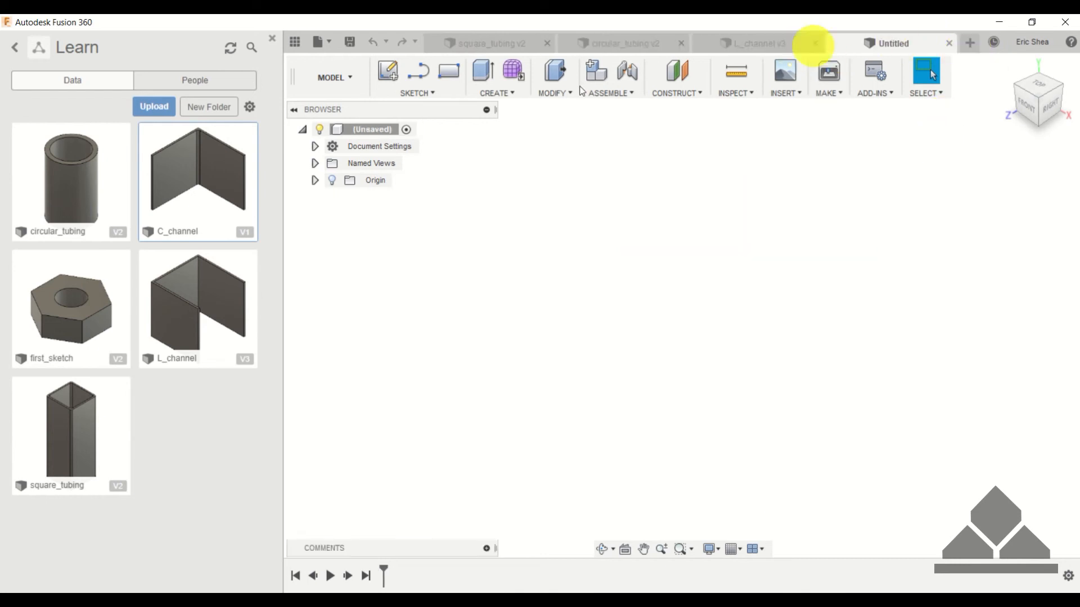
click(351, 43)
text(I)
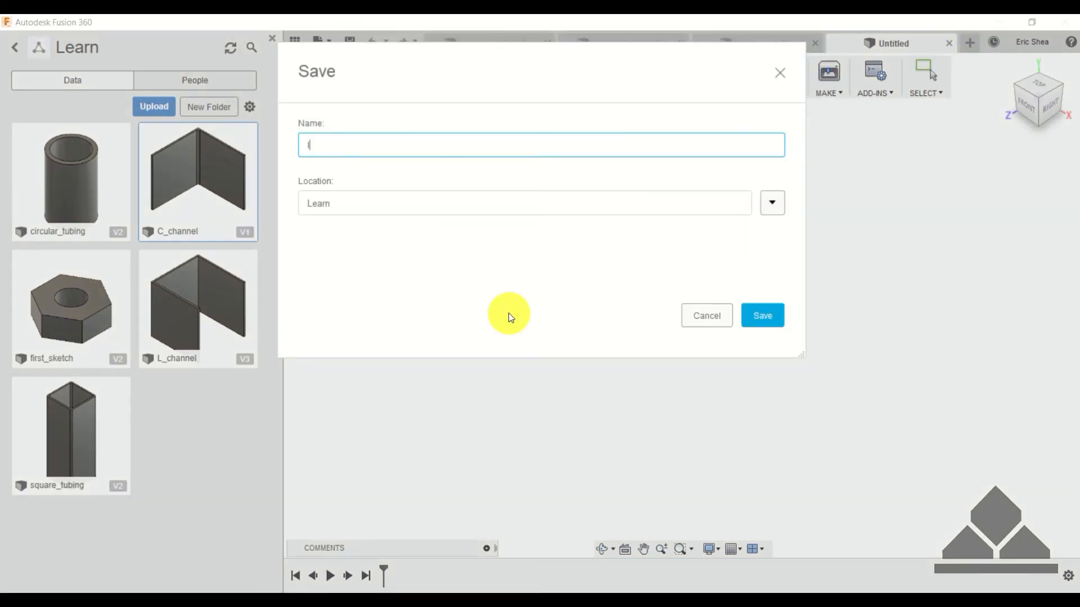
text(_beam)
key(Return)
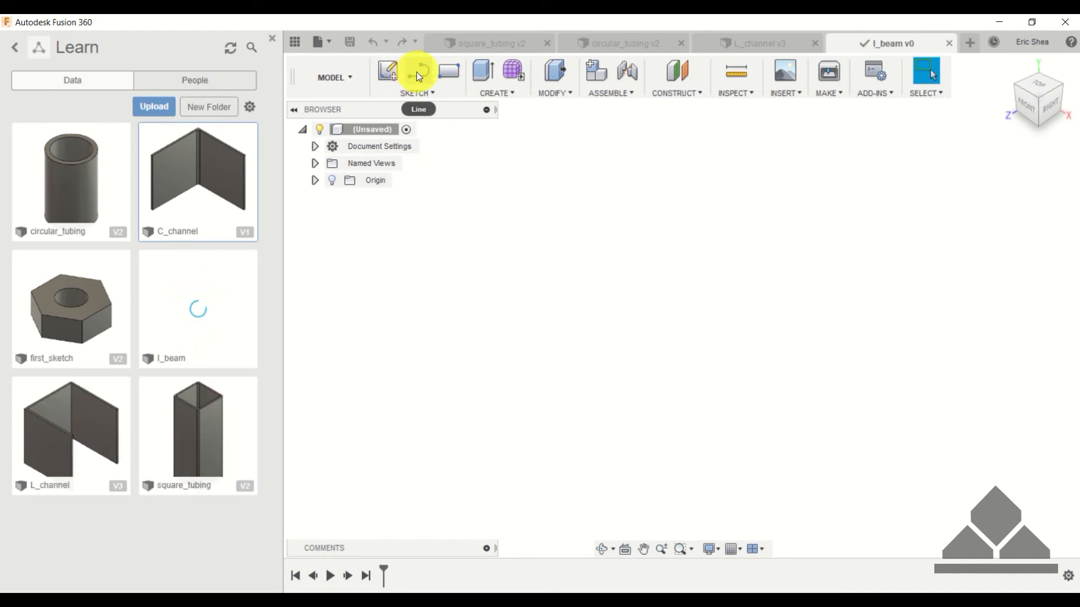
- Start a line sketch on the horizontal origin plane and outline an upper flange about 3.5 in wide plus the web's right edge
click(419, 72)
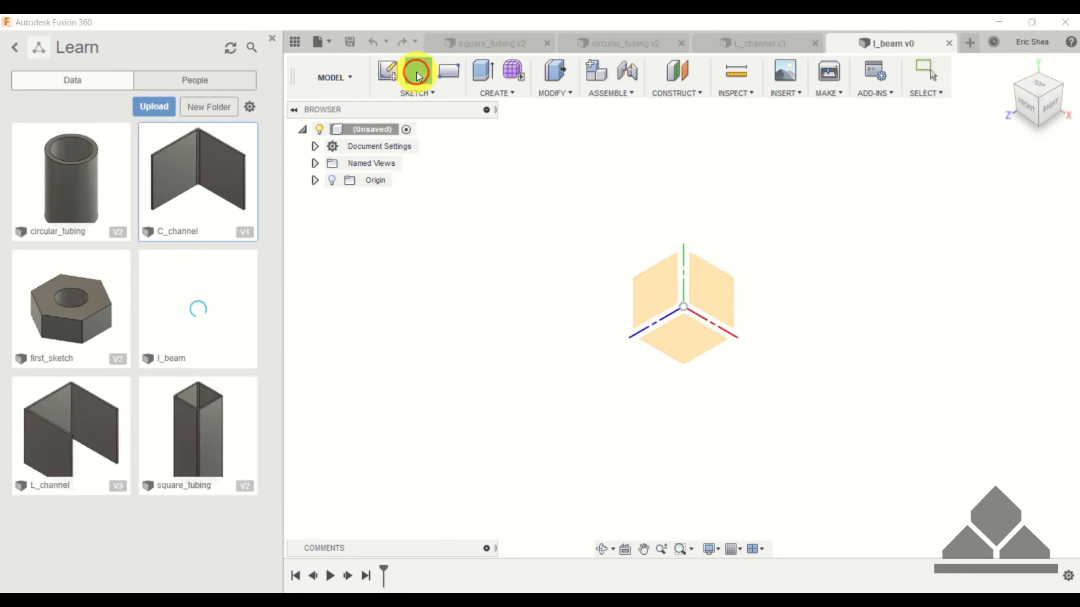
click(684, 340)
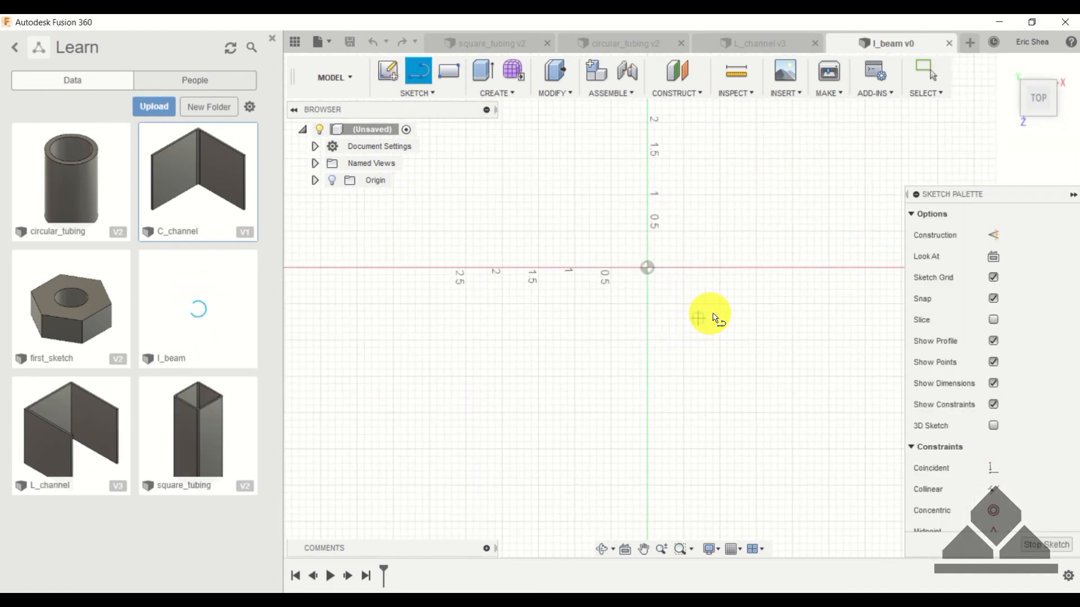
middle_drag(716, 315, 690, 429)
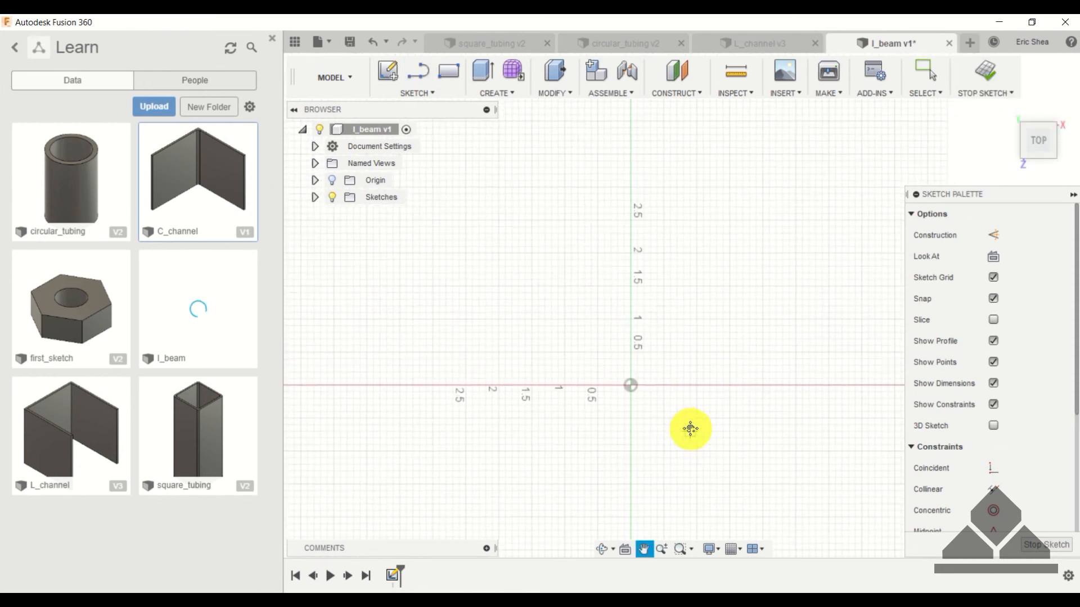
click(531, 227)
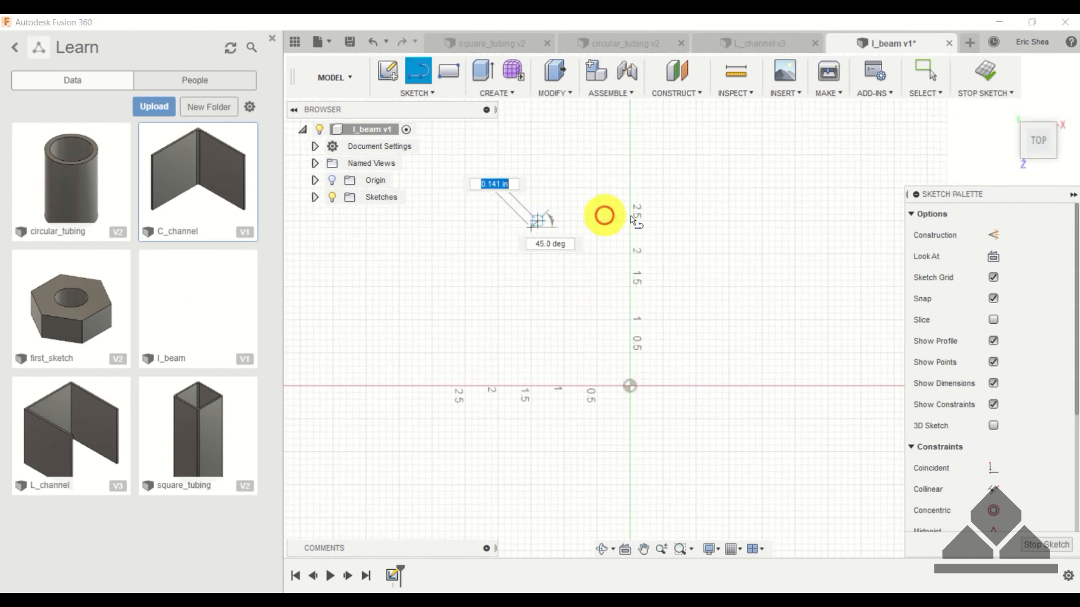
click(762, 227)
click(762, 247)
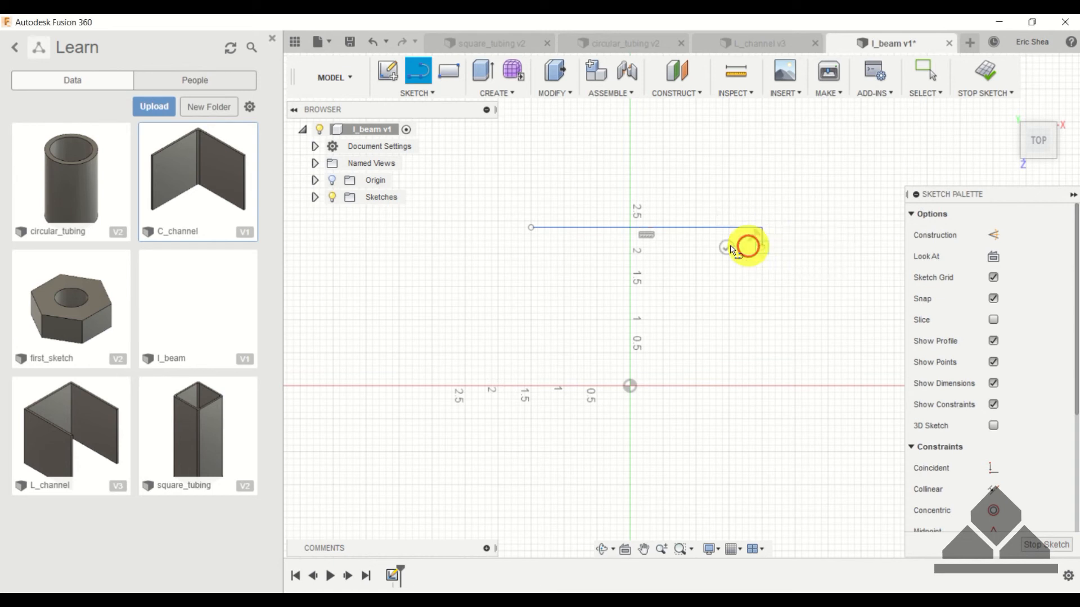
click(657, 247)
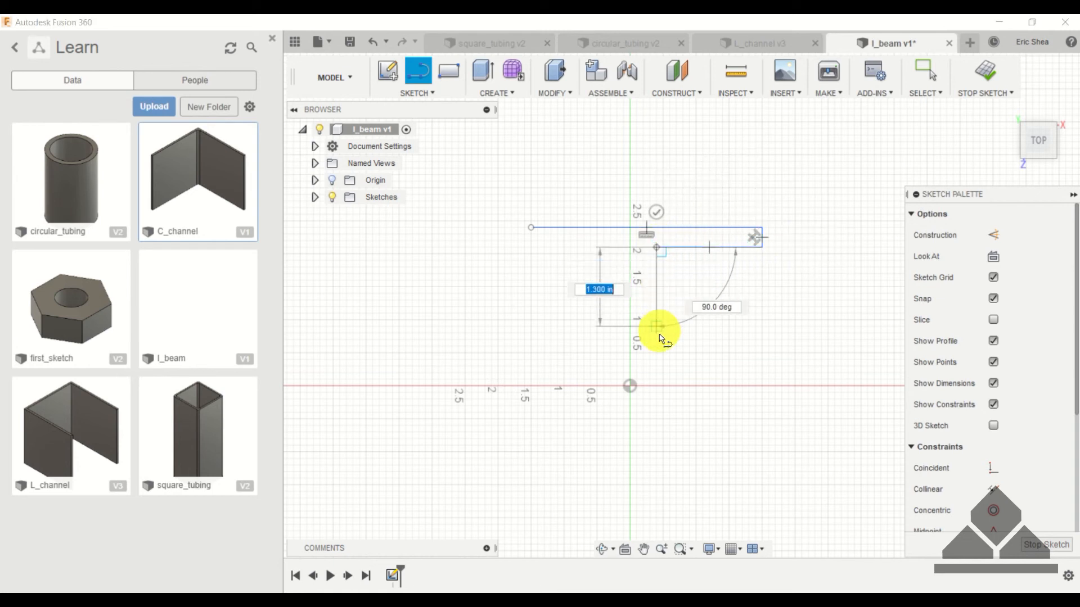
click(656, 353)
- Continue the outline around the lower flange, about 0.4 in thick at its right end, ending with an upper-left edge about 1 in long
click(762, 353)
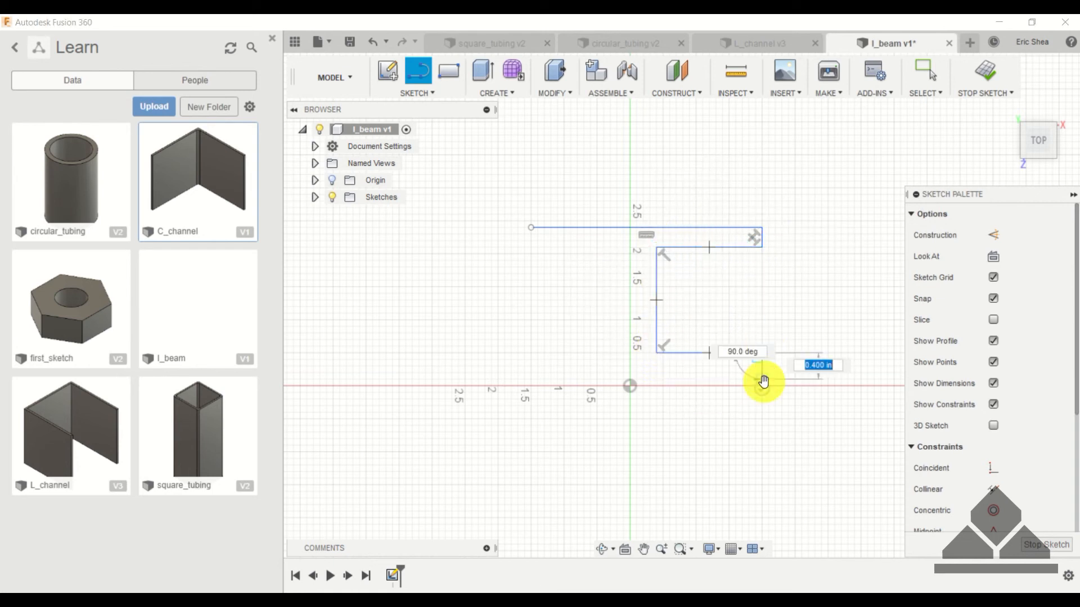
click(762, 379)
click(531, 378)
click(531, 366)
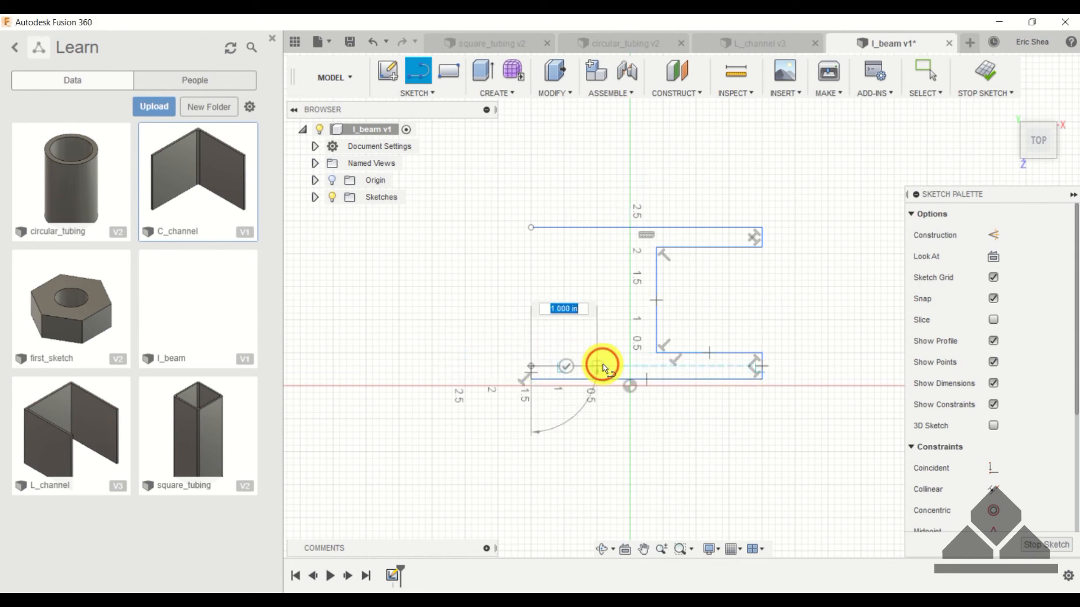
click(597, 366)
click(532, 229)
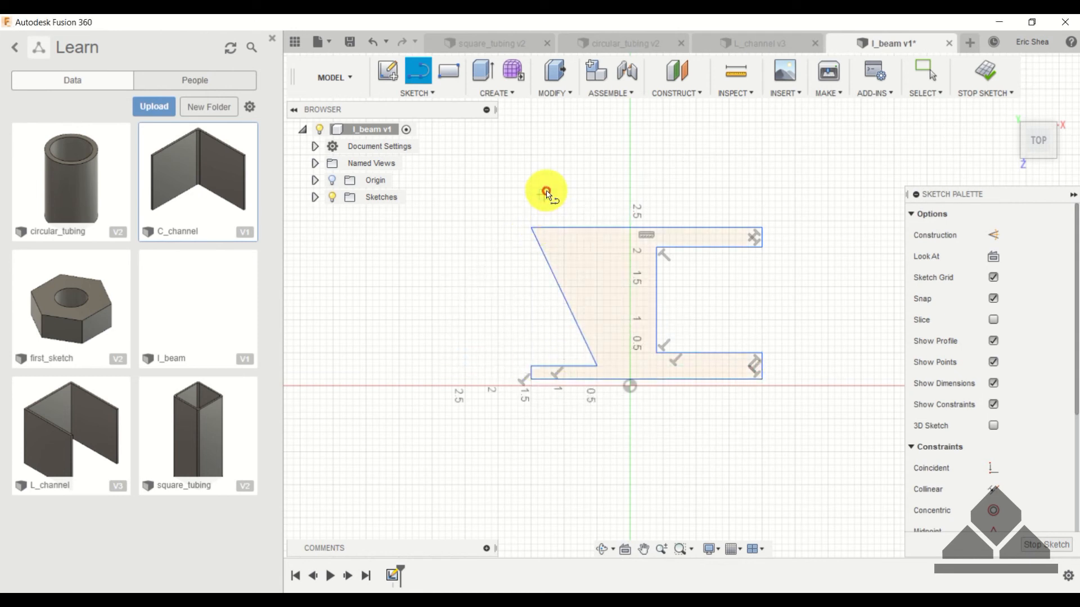
key(Escape)
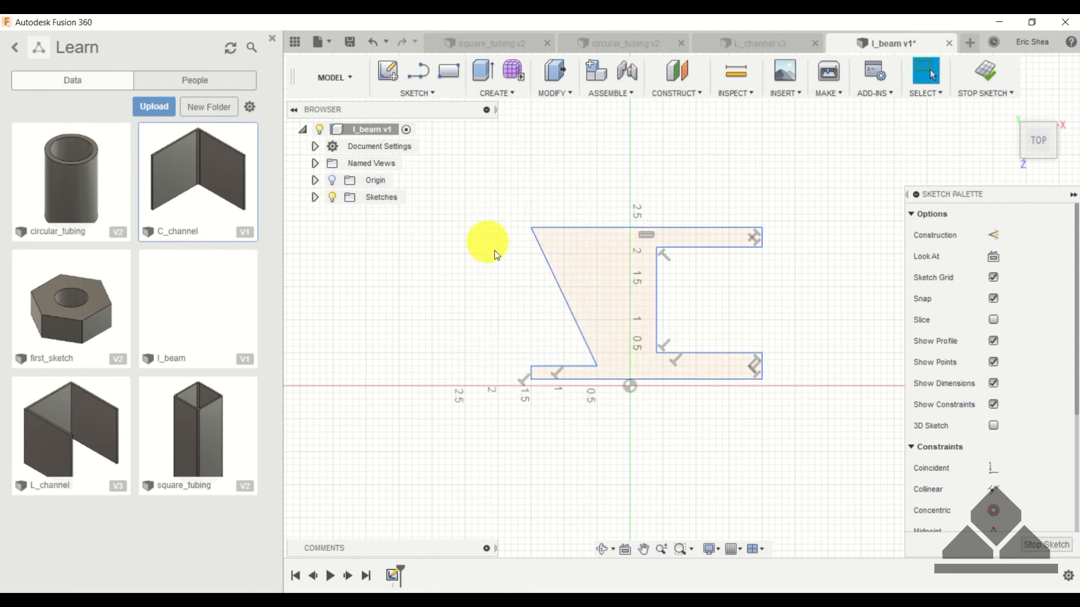
click(552, 272)
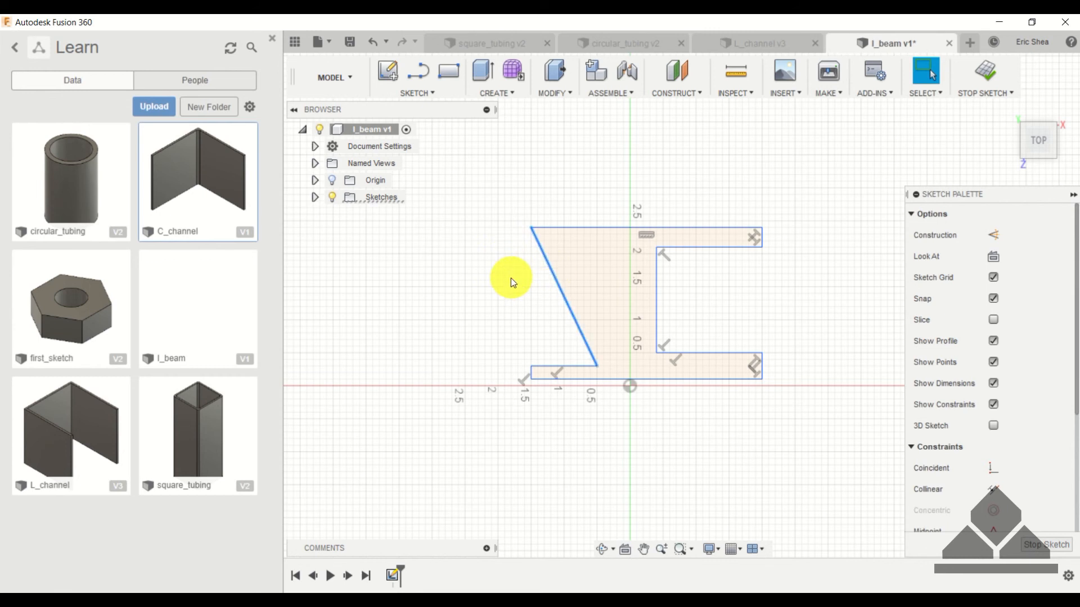
key(Delete)
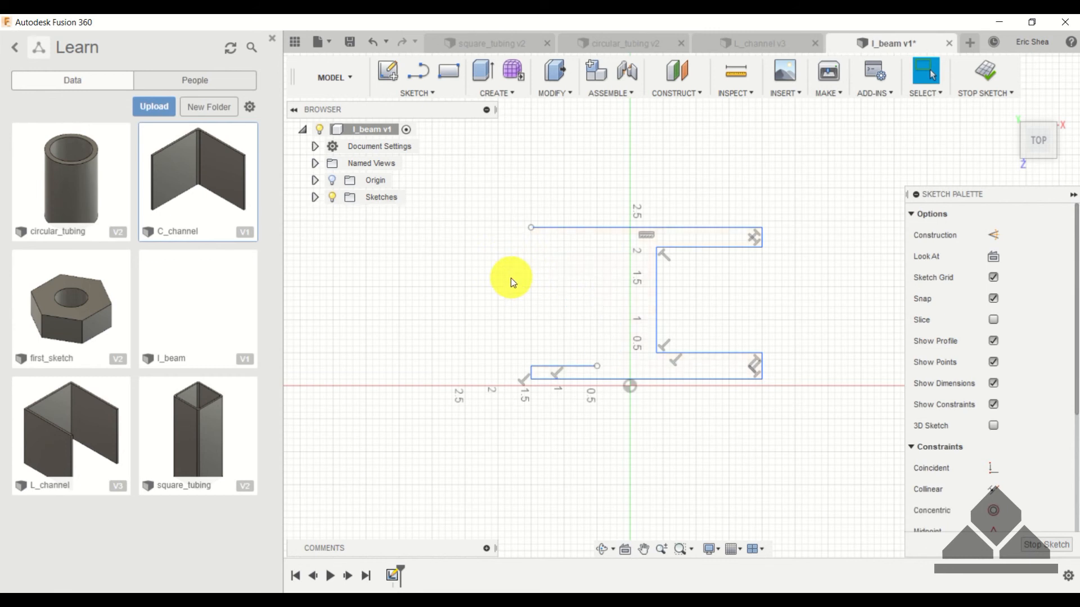
- Close the I-shaped outline with the web's left edge and the upper flange's left part, and select the profile to check it
click(420, 73)
click(597, 367)
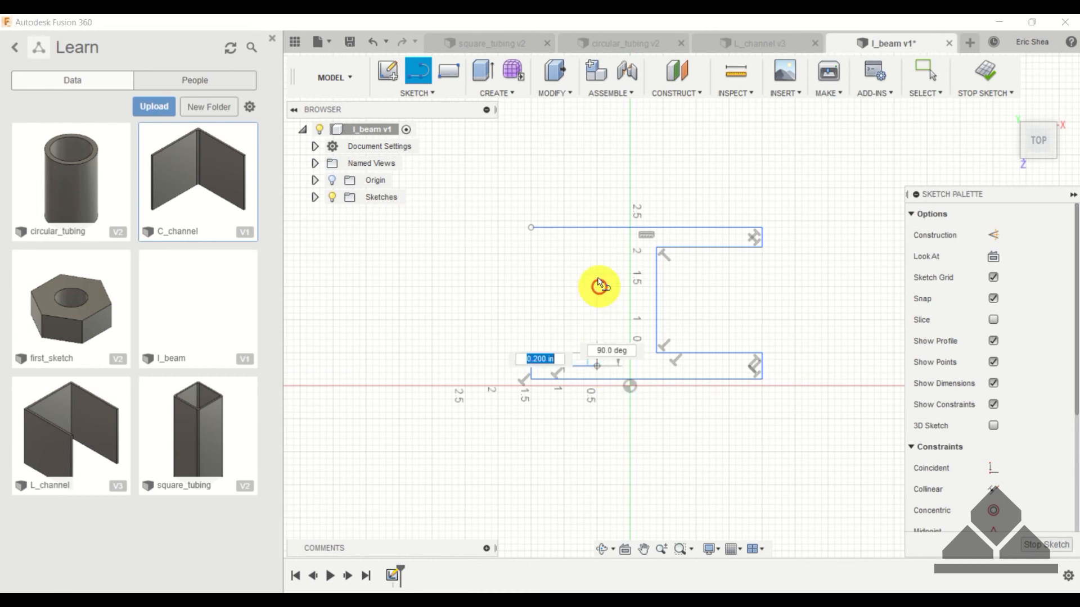
click(598, 247)
click(531, 247)
click(531, 228)
key(Escape)
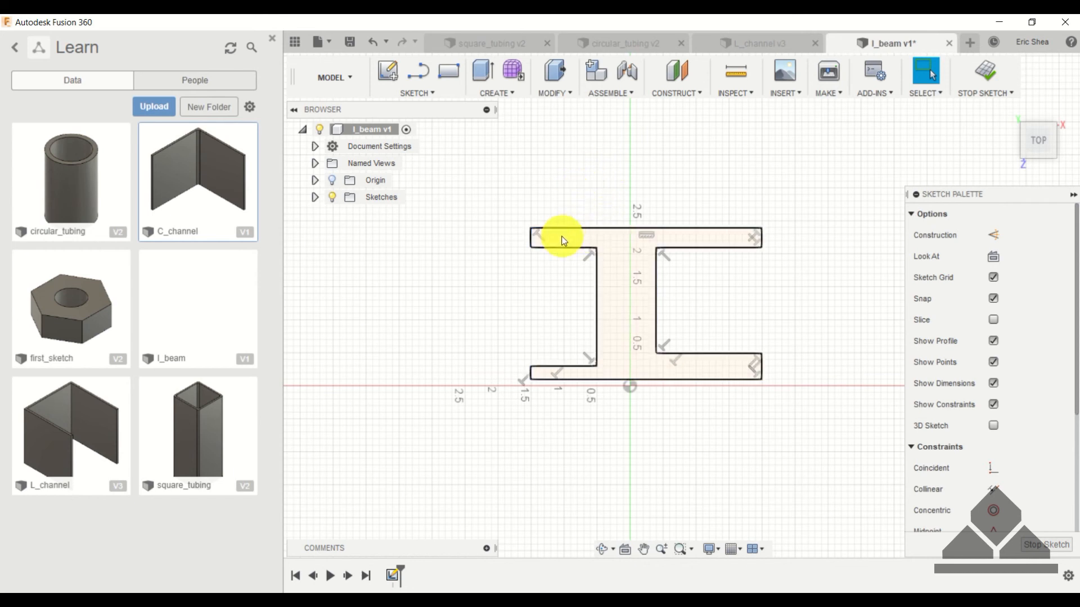
click(623, 259)
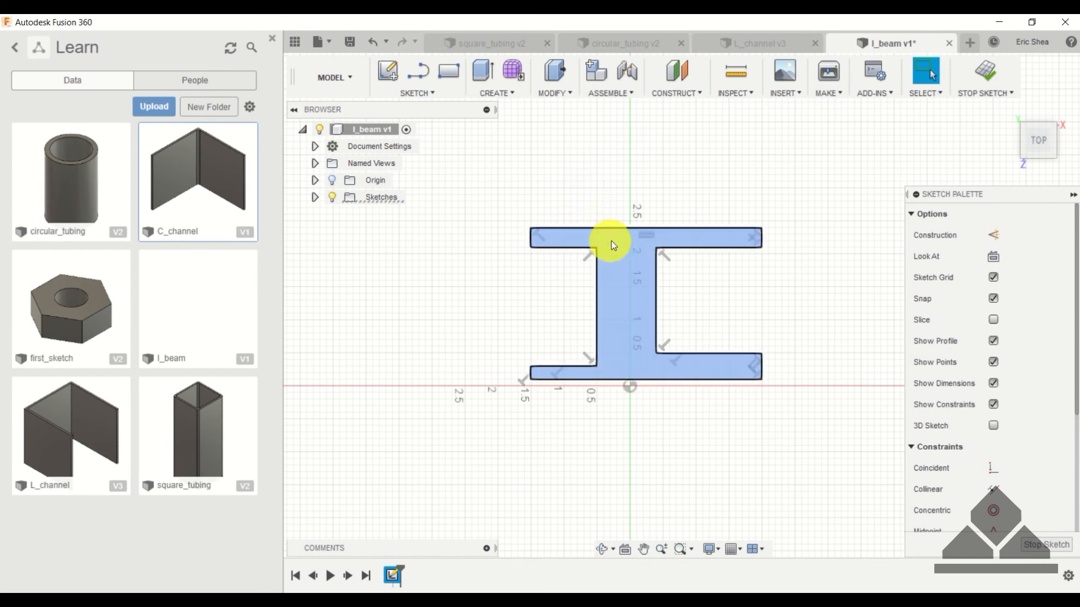
click(613, 319)
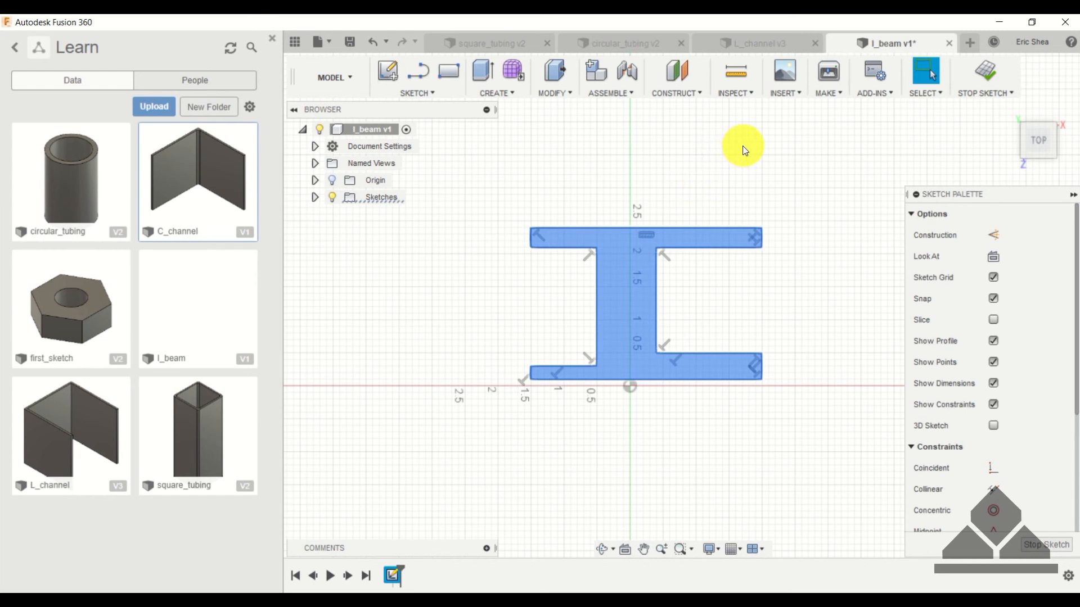
scroll(744, 151, up, 3)
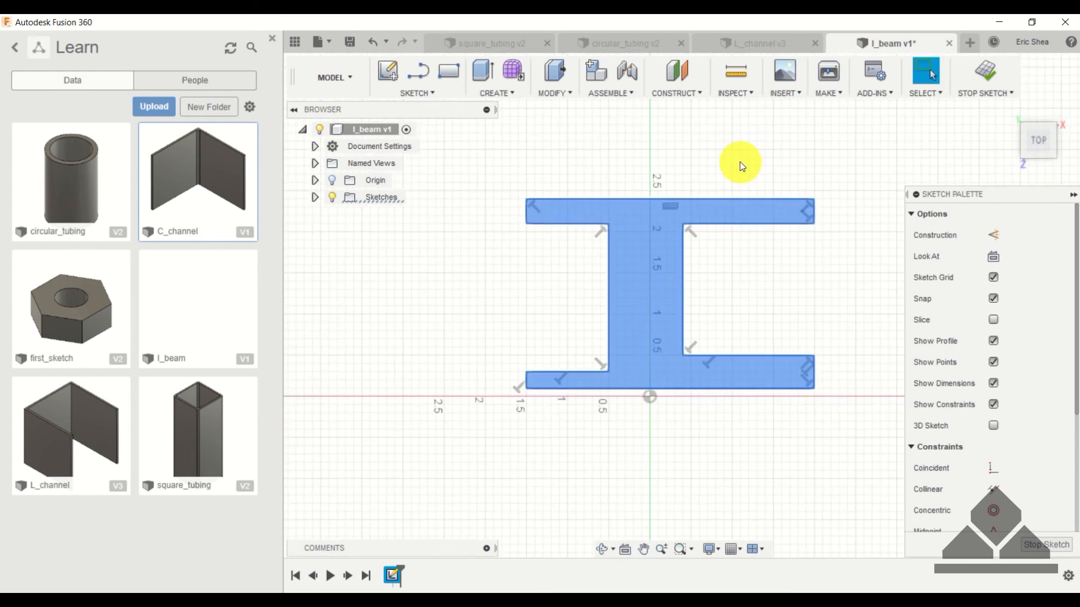
click(738, 164)
key(d)
click(754, 199)
click(758, 225)
key(Return)
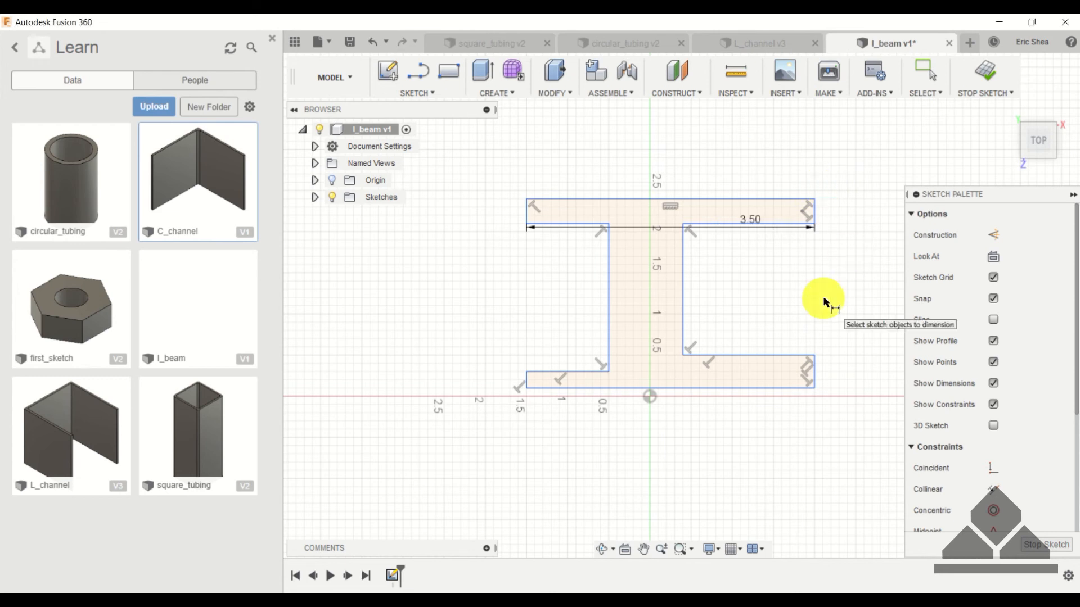
key(Escape)
click(752, 222)
key(Delete)
- Dimension the upper flange's thickness at its right and left ends to 0.1 in
key(d)
click(768, 223)
click(837, 179)
text(.1)
key(Return)
click(554, 199)
click(543, 224)
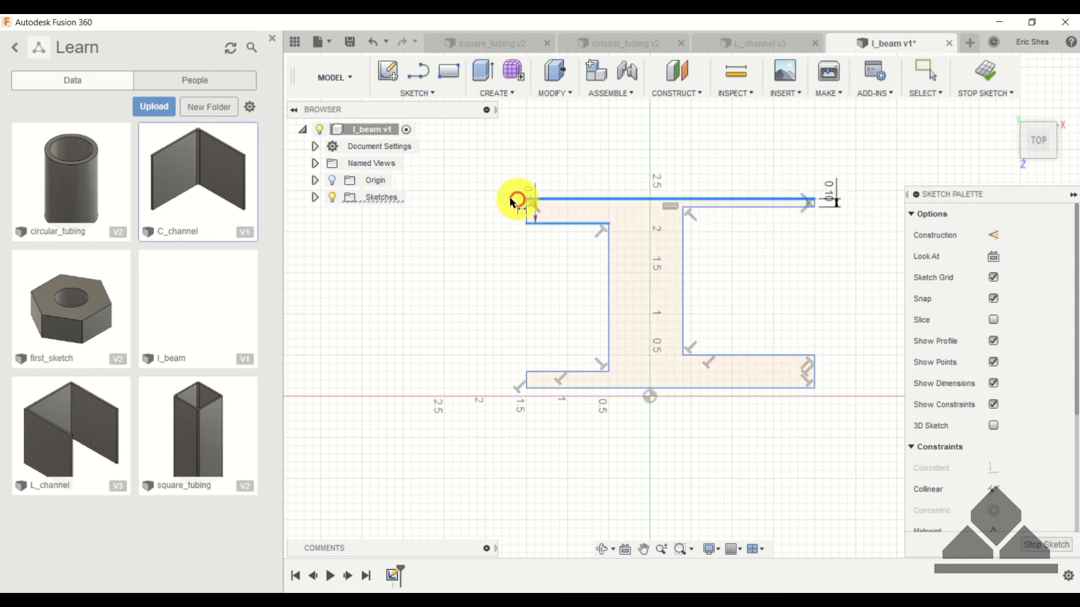
click(487, 183)
text(.1)
- Dimension the lower flange's thickness at its right and left ends to 0.1 in
click(845, 336)
text(.1)
key(Return)
drag(569, 371, 572, 345)
click(487, 337)
text(.1)
key(Return)
- Dimension the distance between the web's two vertical edges to 0.25 in
click(607, 270)
click(683, 236)
click(759, 169)
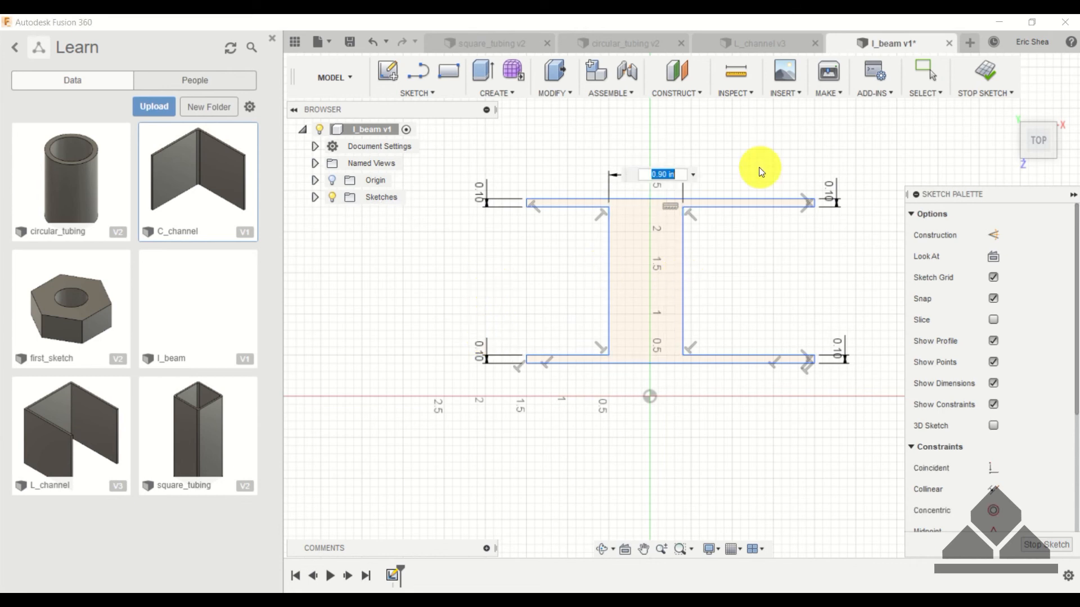
text(.25)
key(Return)
key(Escape)
- Dimension the distance between the inner edges of the upper and lower flanges to 2 in
key(d)
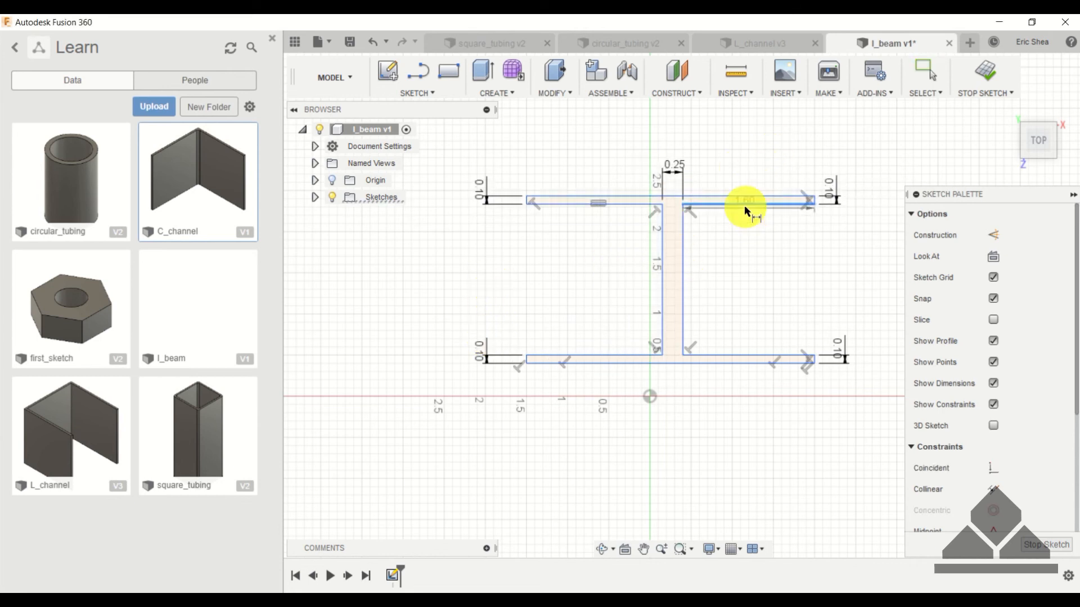
click(745, 208)
click(745, 355)
click(743, 276)
text(2)
key(Return)
key(Escape)
drag(549, 191, 557, 180)
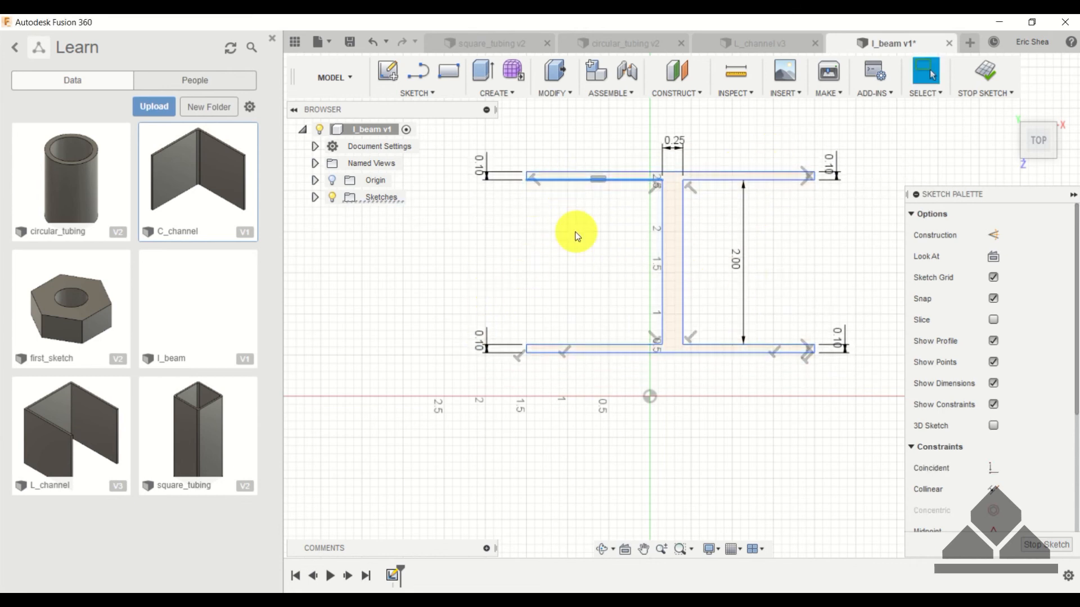
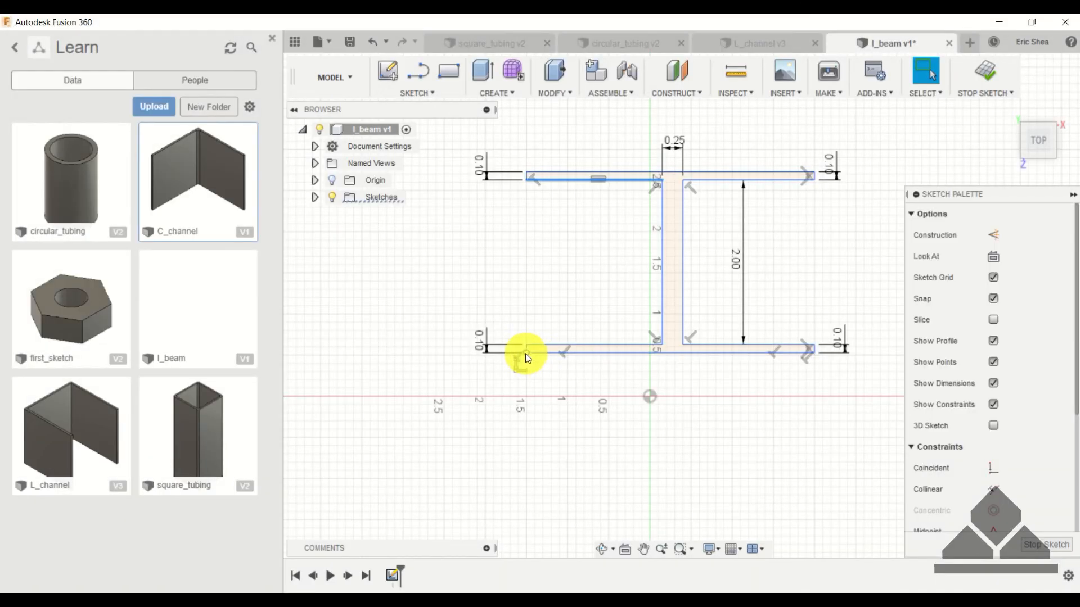
- Apply a coincident constraint between the lower flange's bottom-left corner and the sketch origin
scroll(964, 398, down, 3)
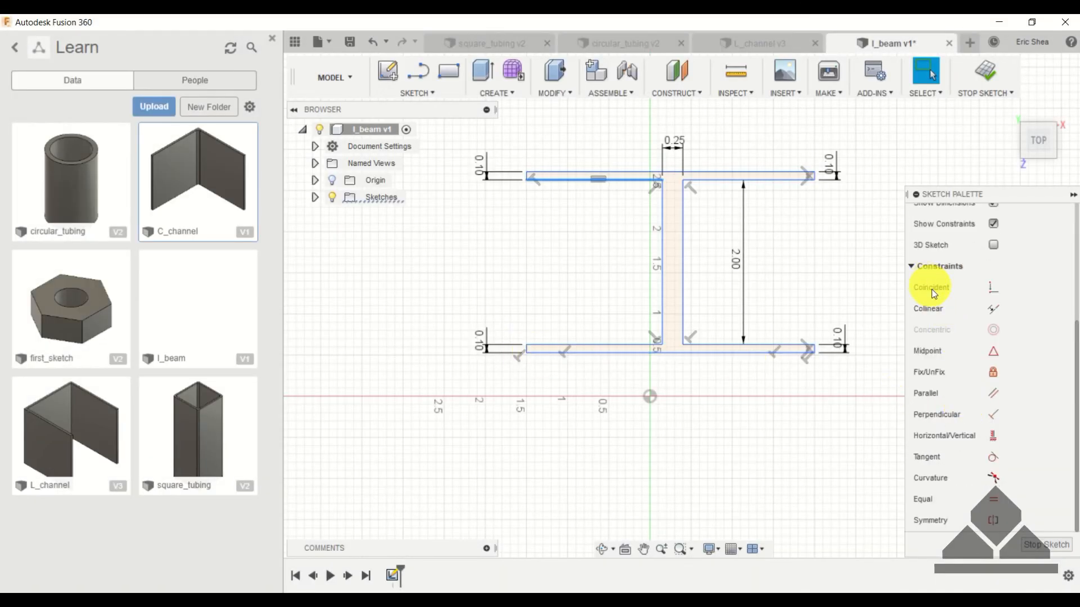
click(1000, 289)
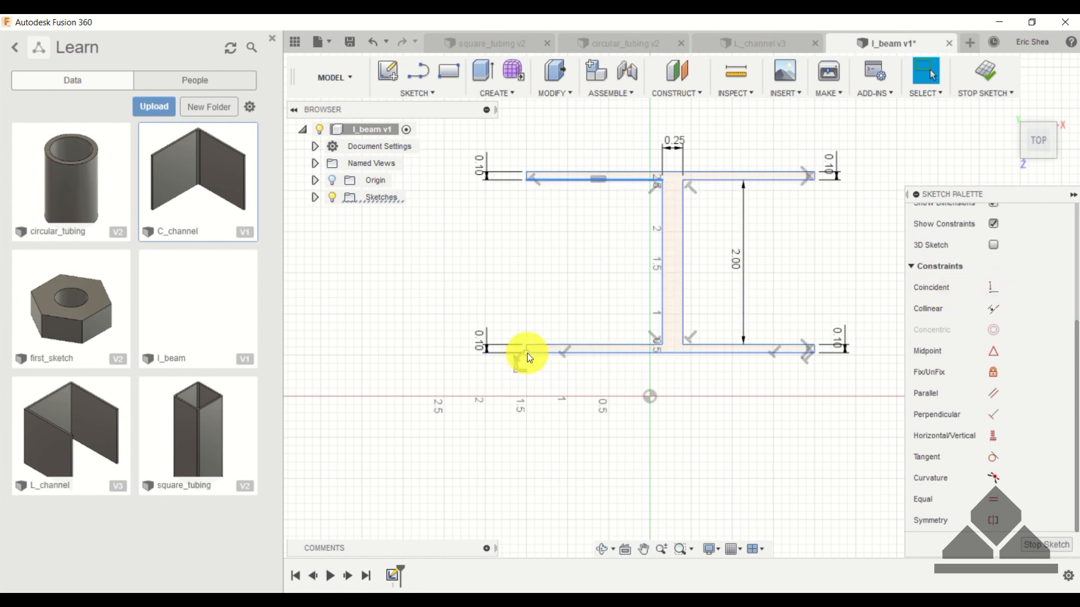
click(527, 353)
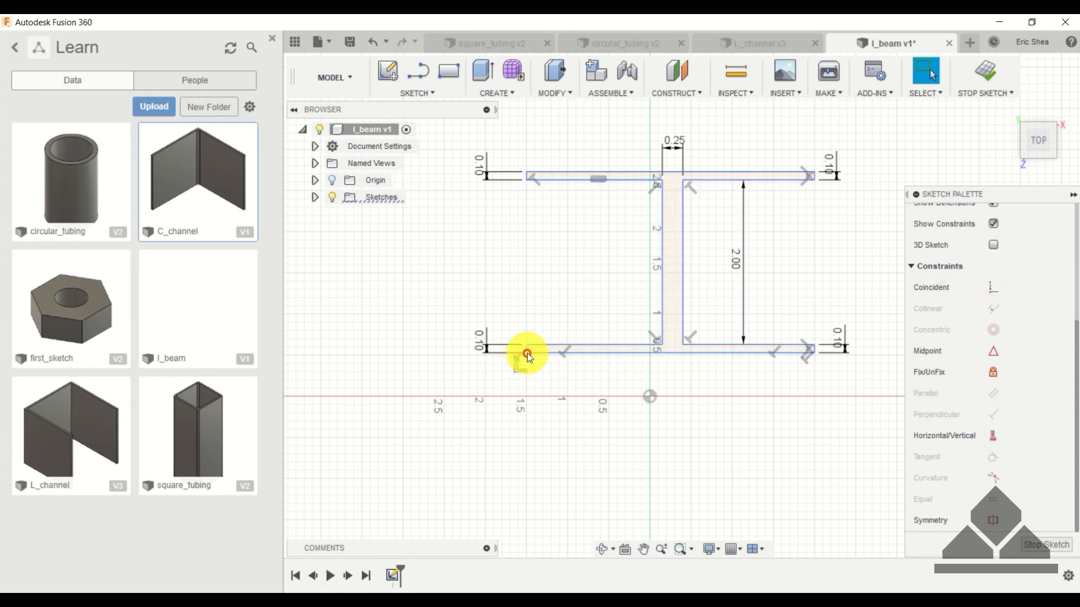
click(650, 397)
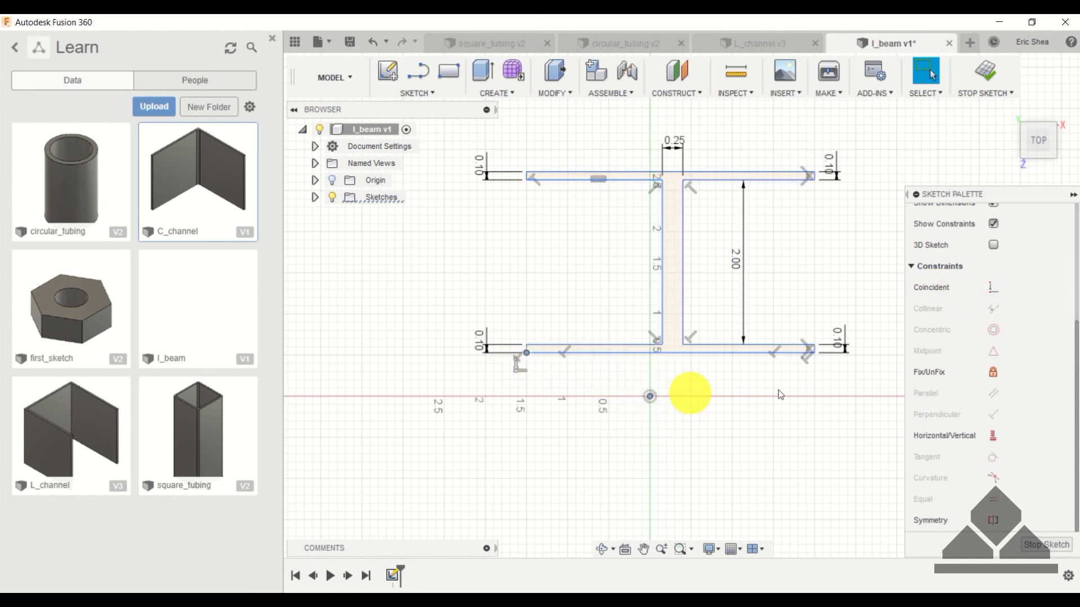
click(996, 289)
- Dimension the lower flange's inner edge on the left side of the web to 1.5 in
mouse_move(716, 297)
middle_down()
mouse_move(572, 298)
mouse_move(504, 314)
middle_up()
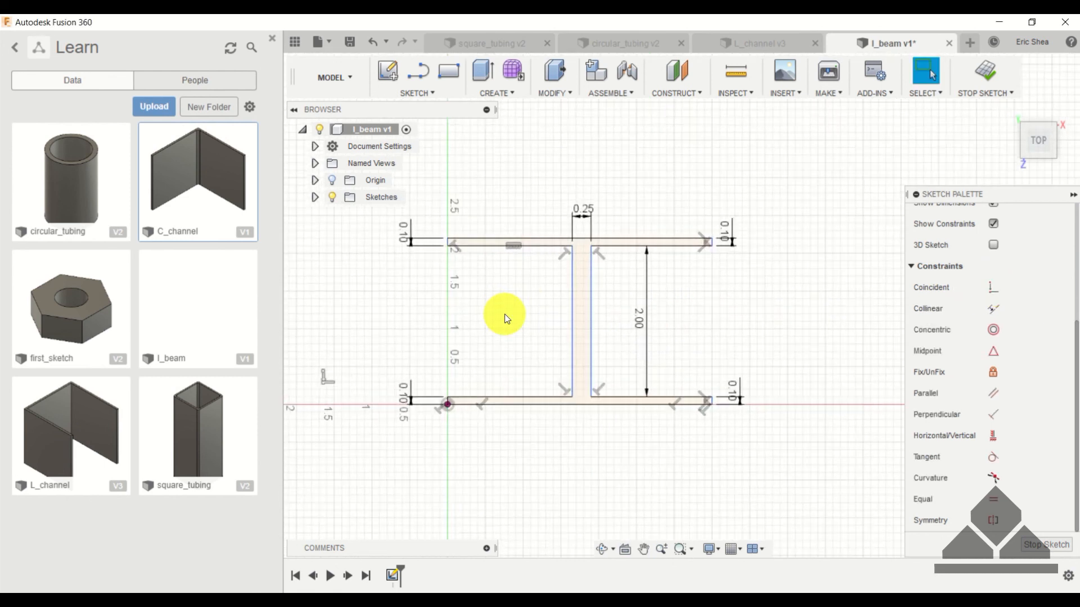
mouse_move(572, 315)
mouse_down()
mouse_move(550, 316)
mouse_move(565, 322)
mouse_up()
key(d)
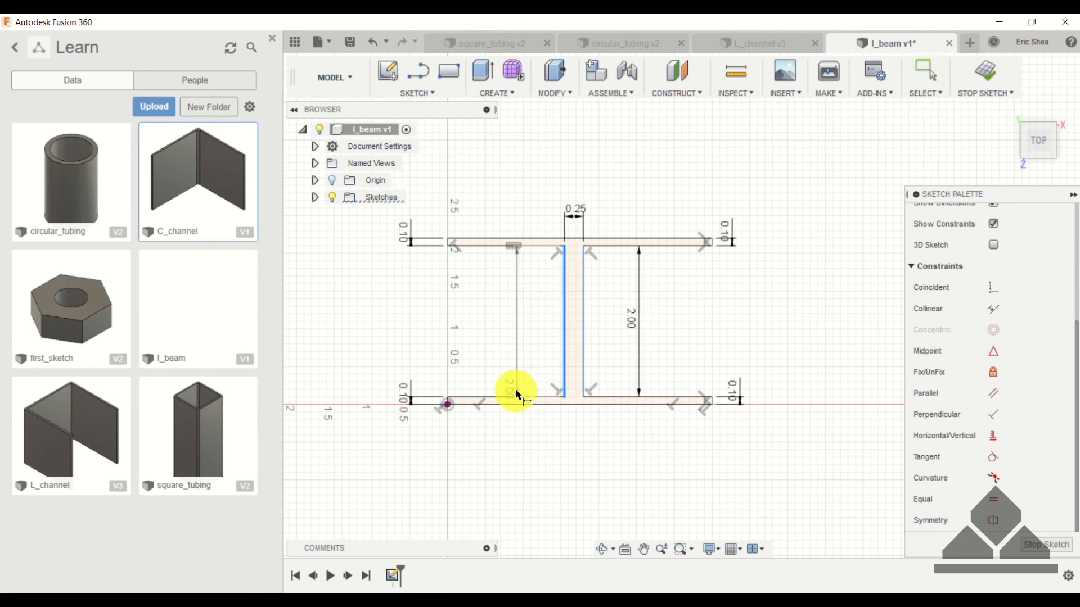
click(511, 396)
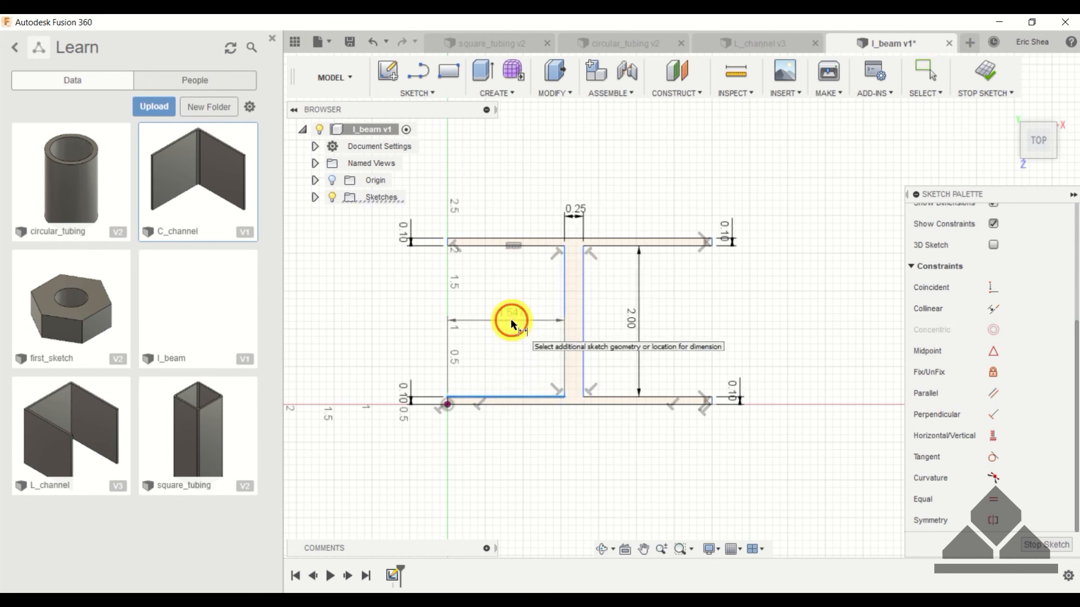
click(511, 323)
text(1.5)
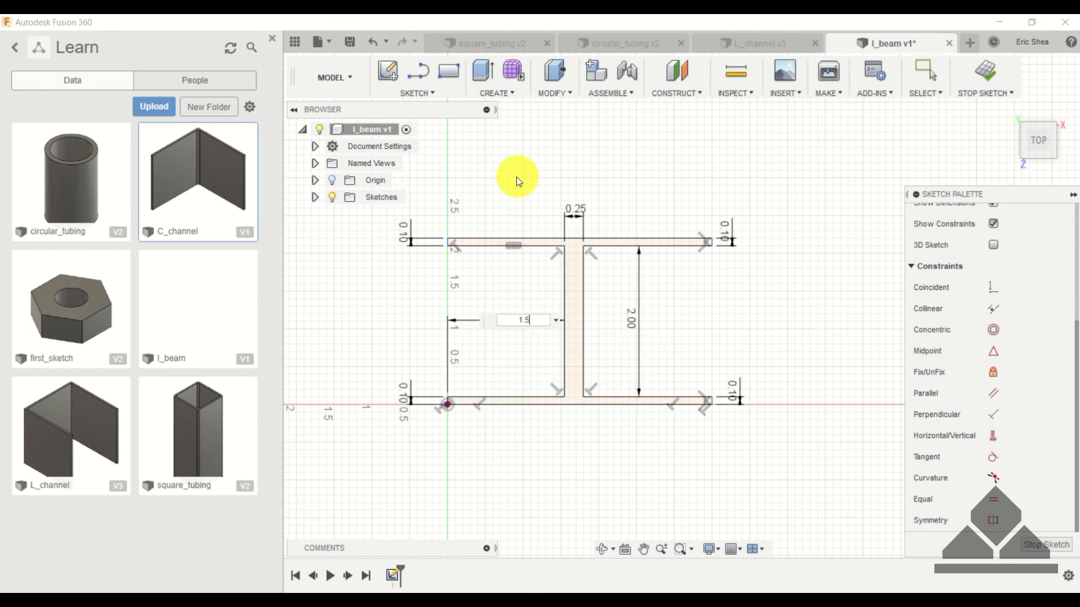
key(Return)
key(Escape)
- Dimension the distance from the web's right edge to the upper flange's right end to 1.5 in, and finish the sketch
click(581, 308)
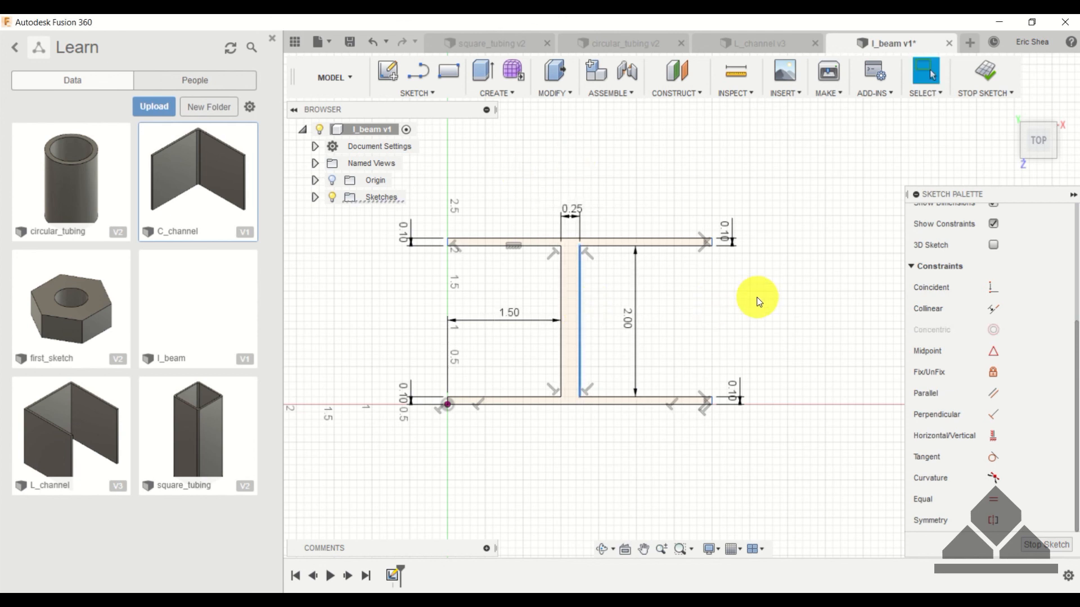
click(757, 298)
click(675, 246)
click(581, 284)
key(d)
click(580, 286)
scroll(712, 242, up, 5)
click(713, 241)
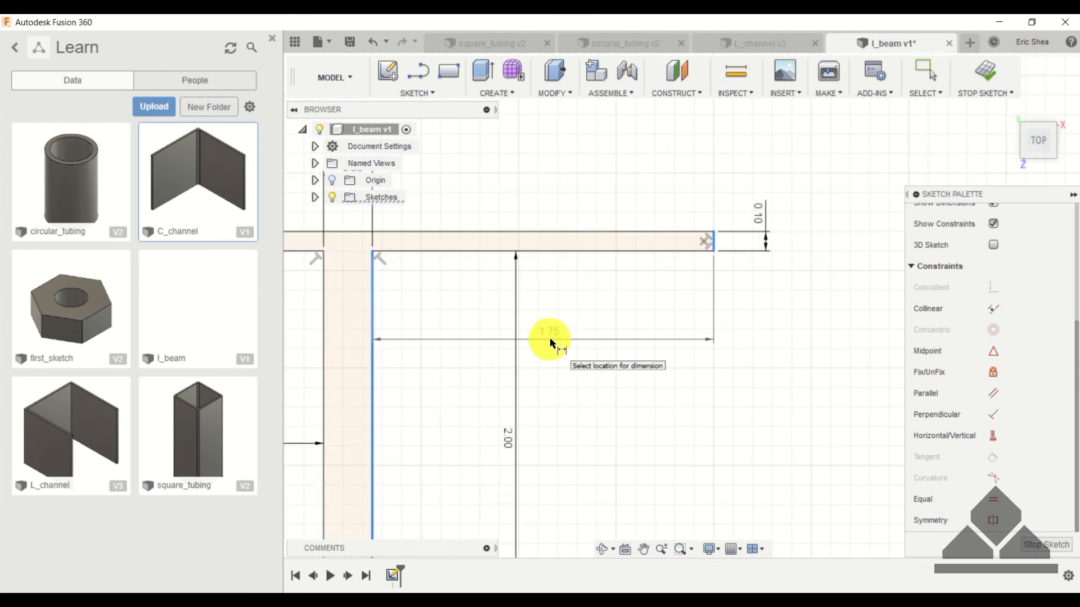
scroll(787, 233, down, 5)
click(714, 284)
text(1.5)
key(Return)
key(Escape)
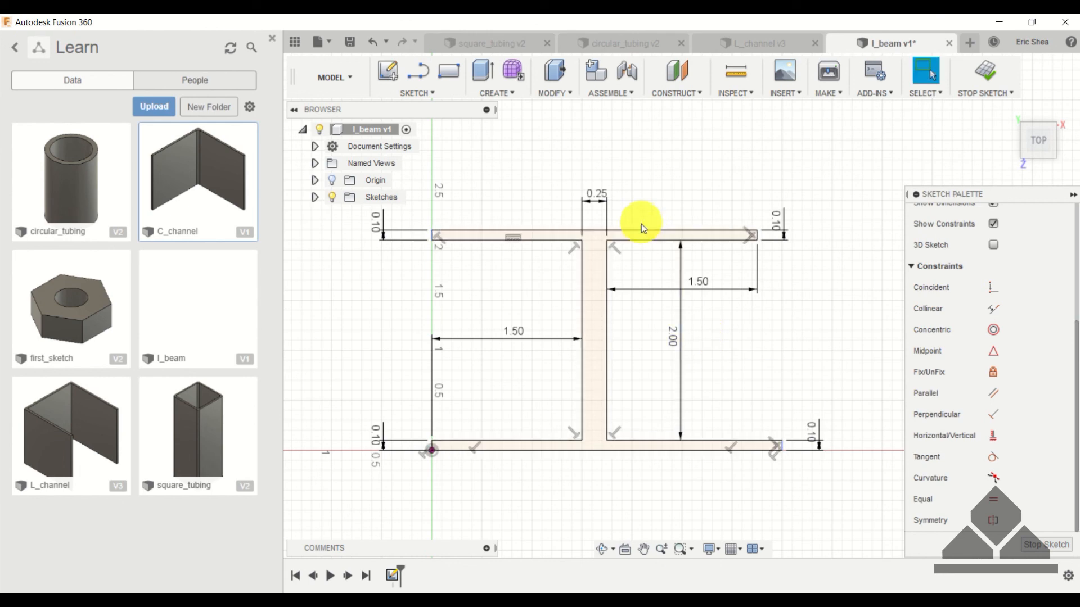
click(641, 225)
click(986, 72)
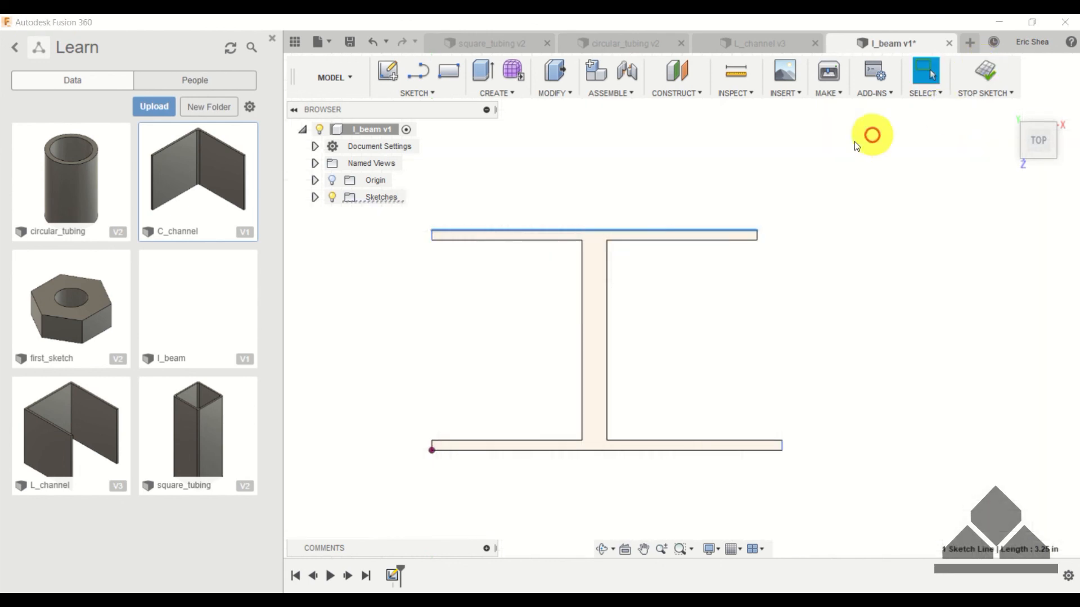